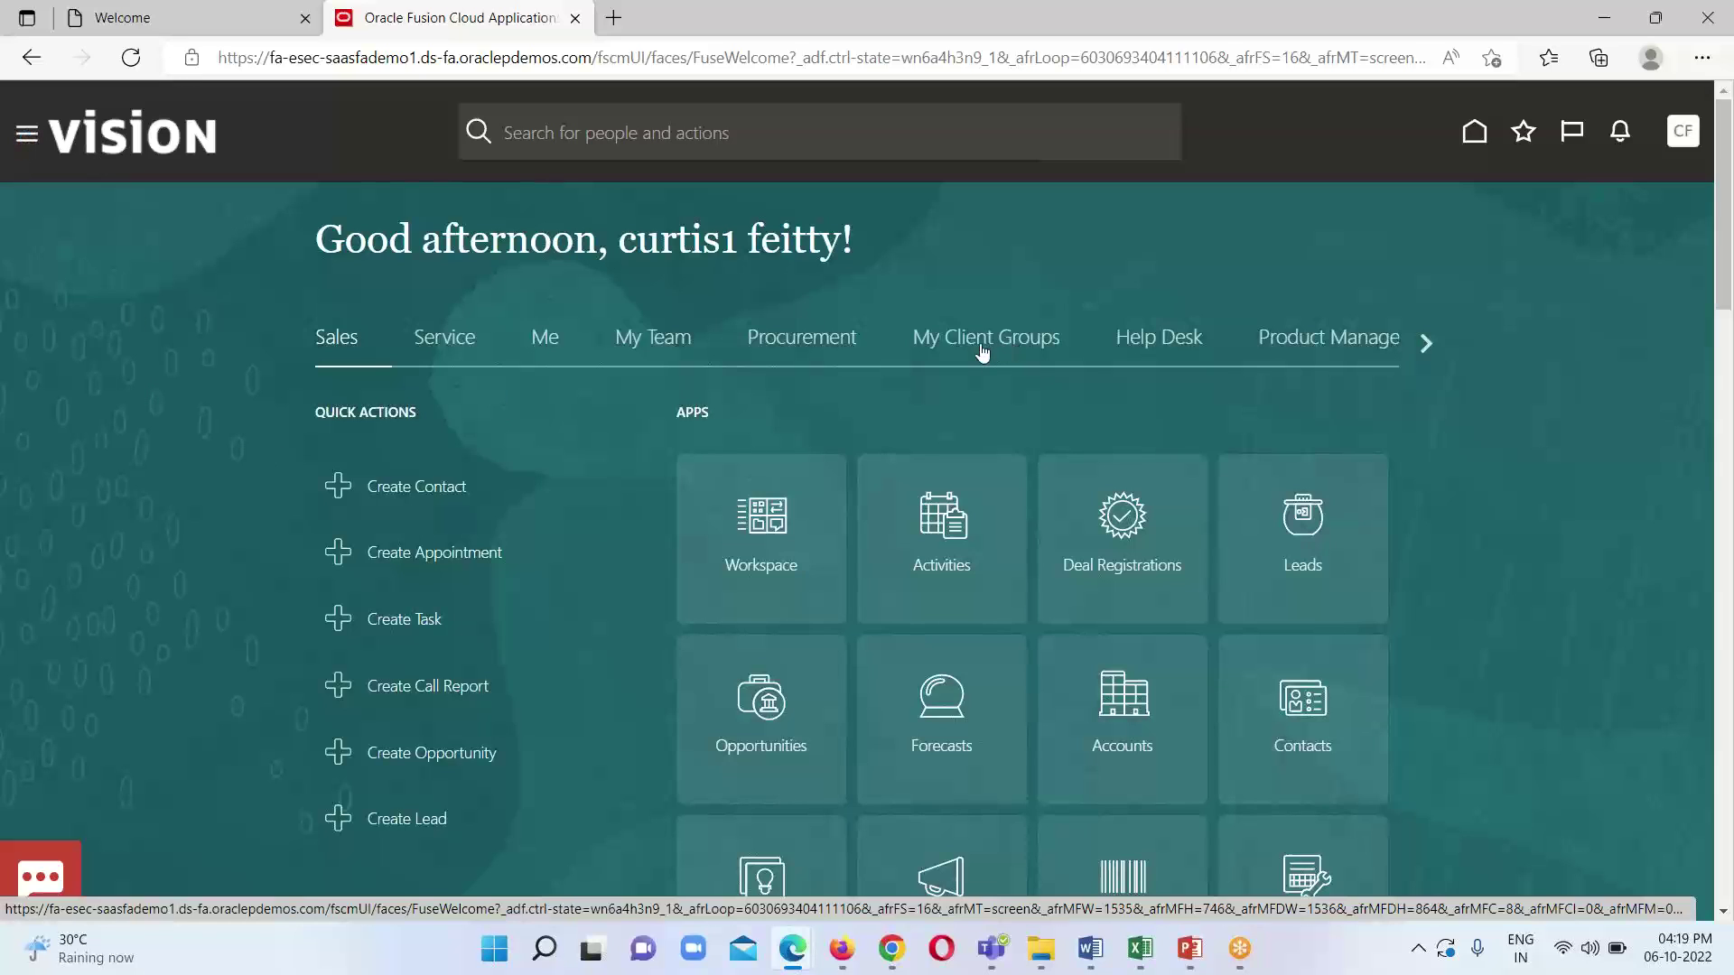
- Open the Reports and Analytics tool from the application navigator and browse its catalog
scroll(542, 487, down, 2)
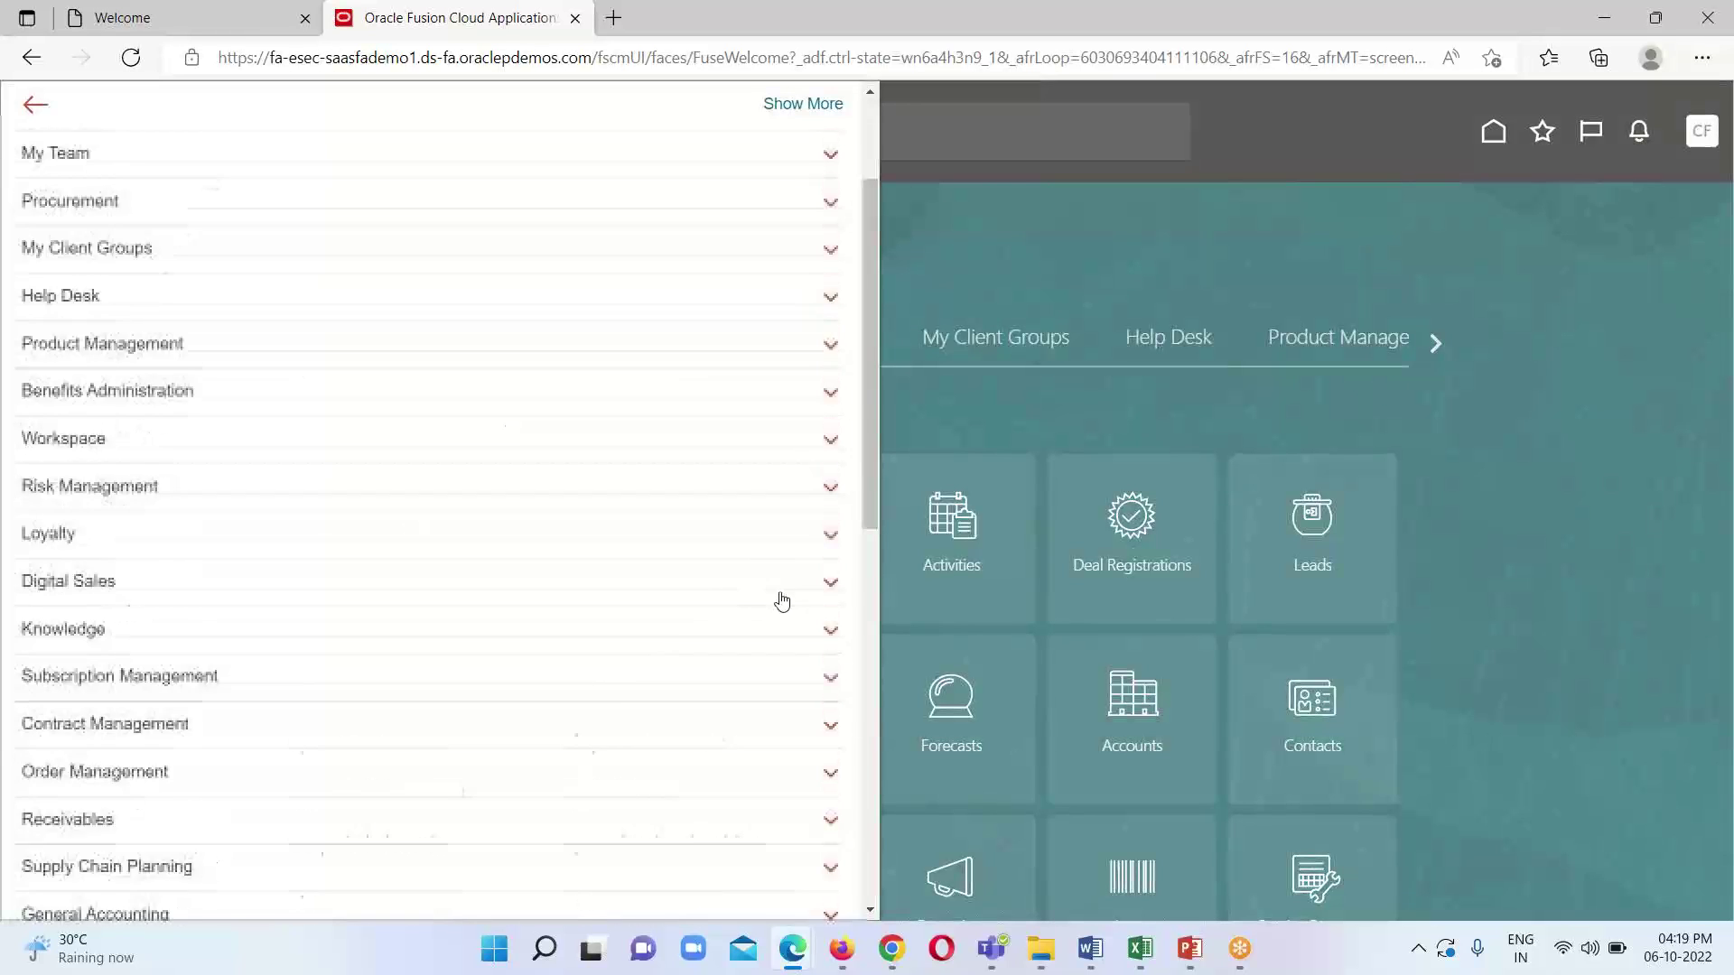
scroll(782, 601, down, 9)
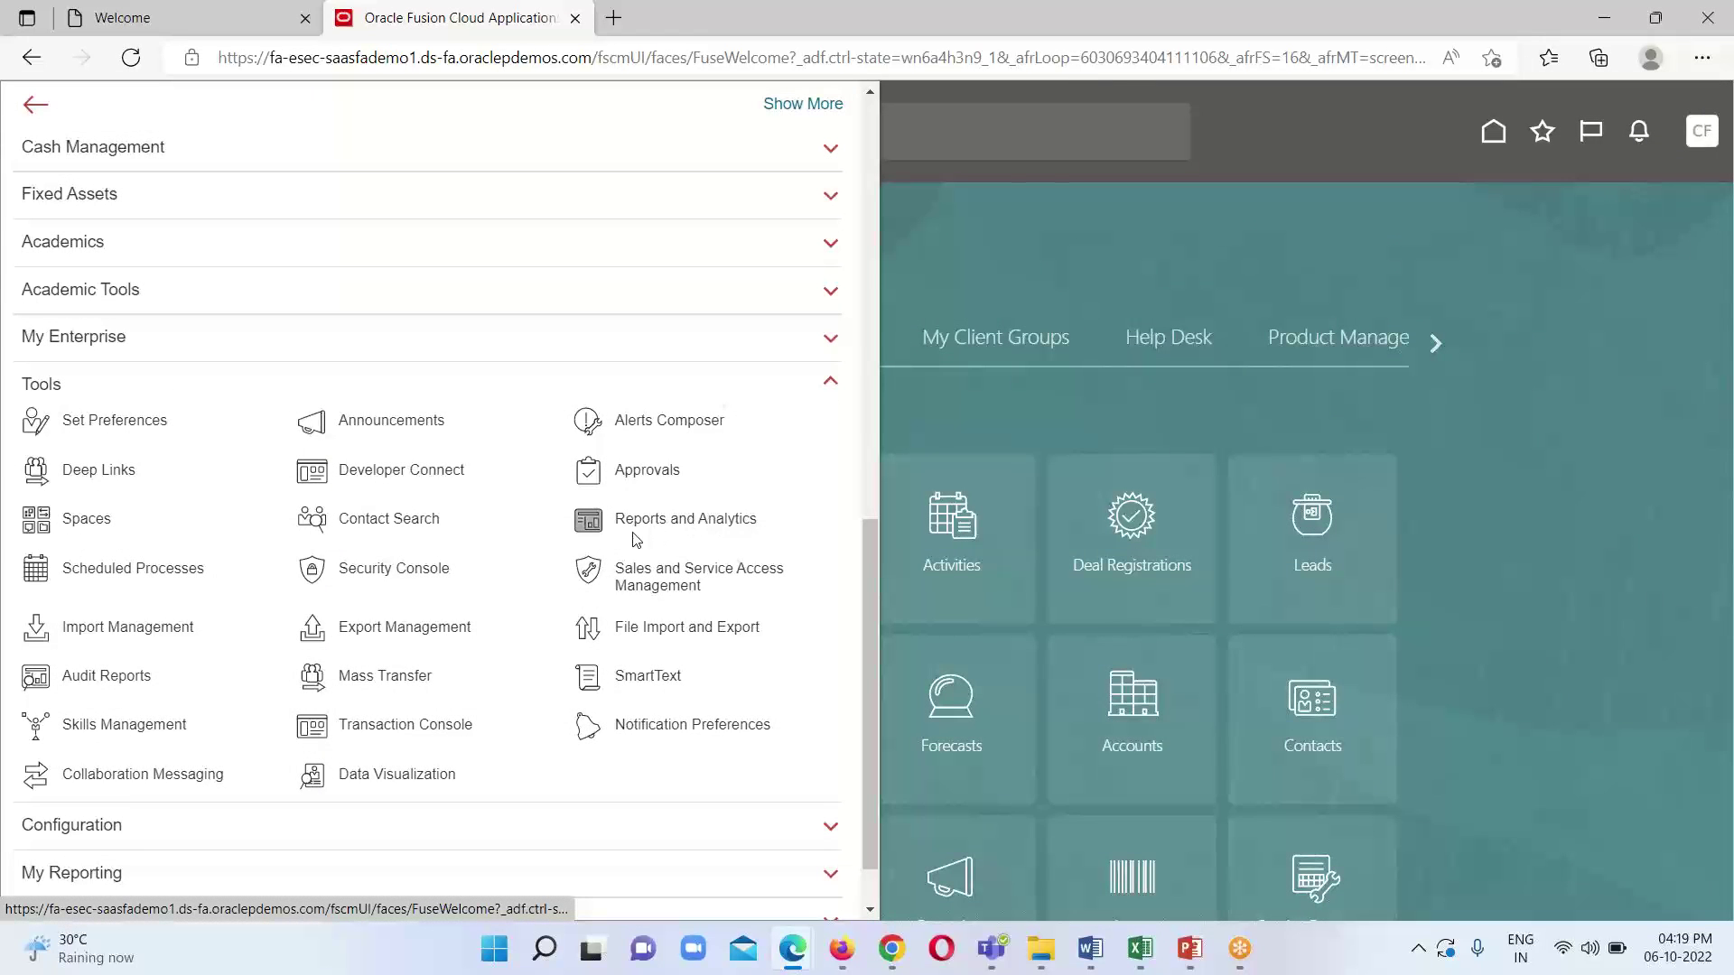
click(637, 537)
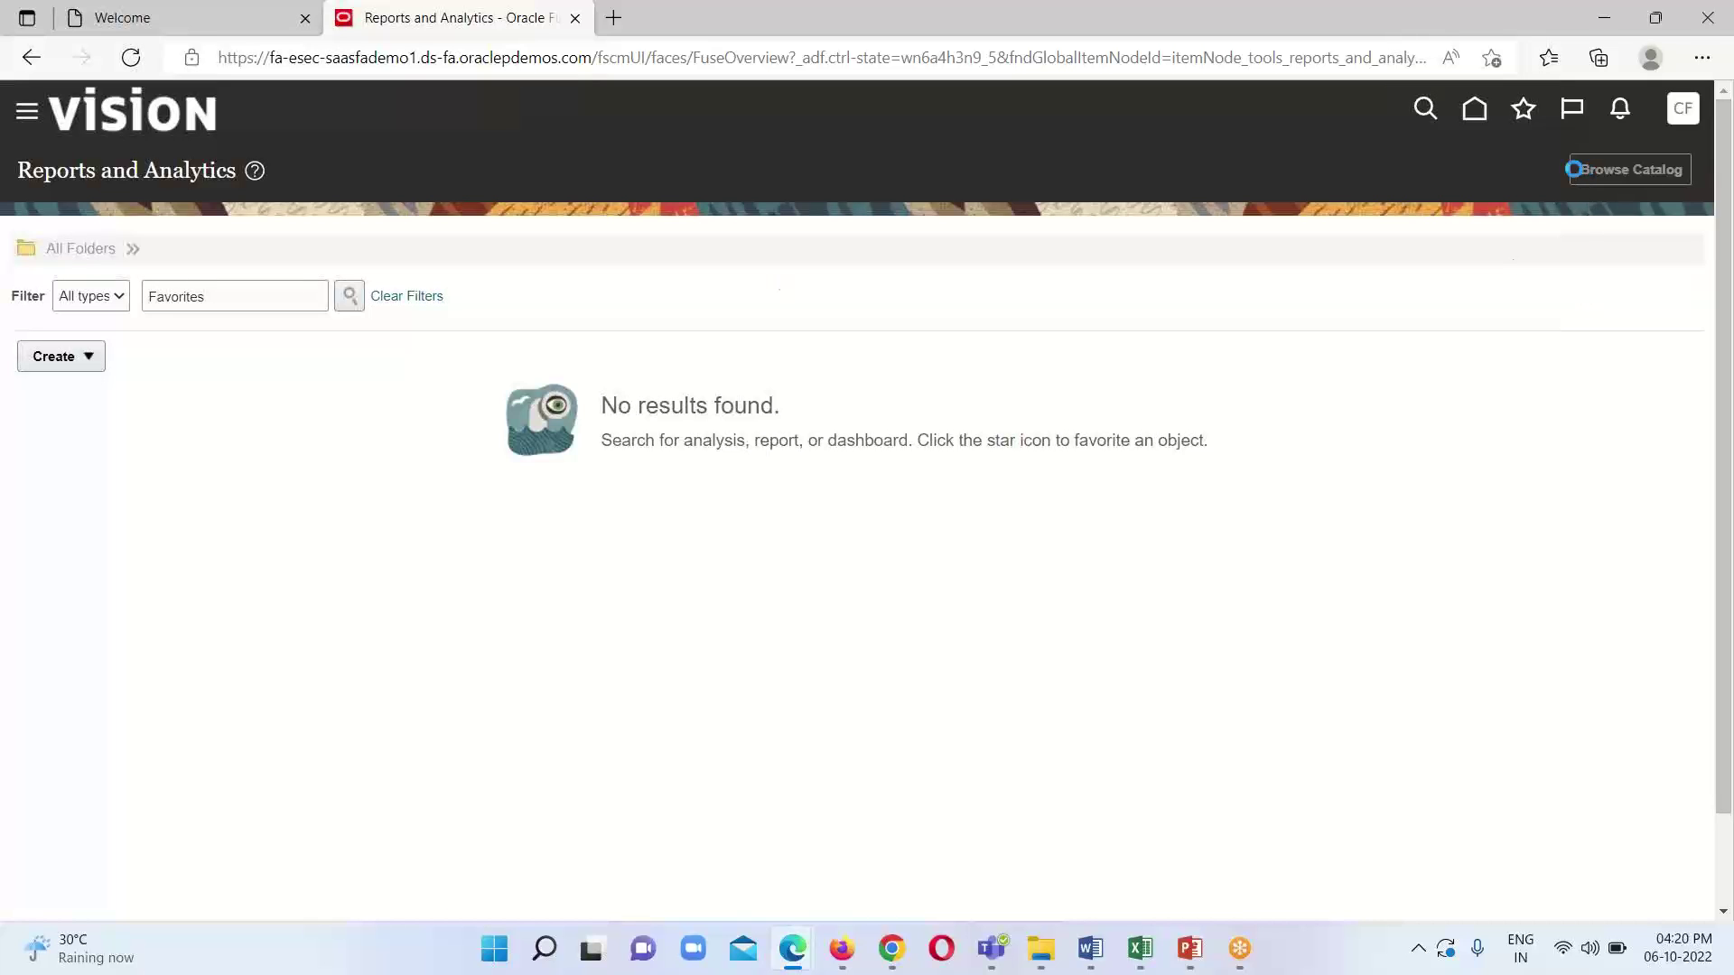
click(1573, 168)
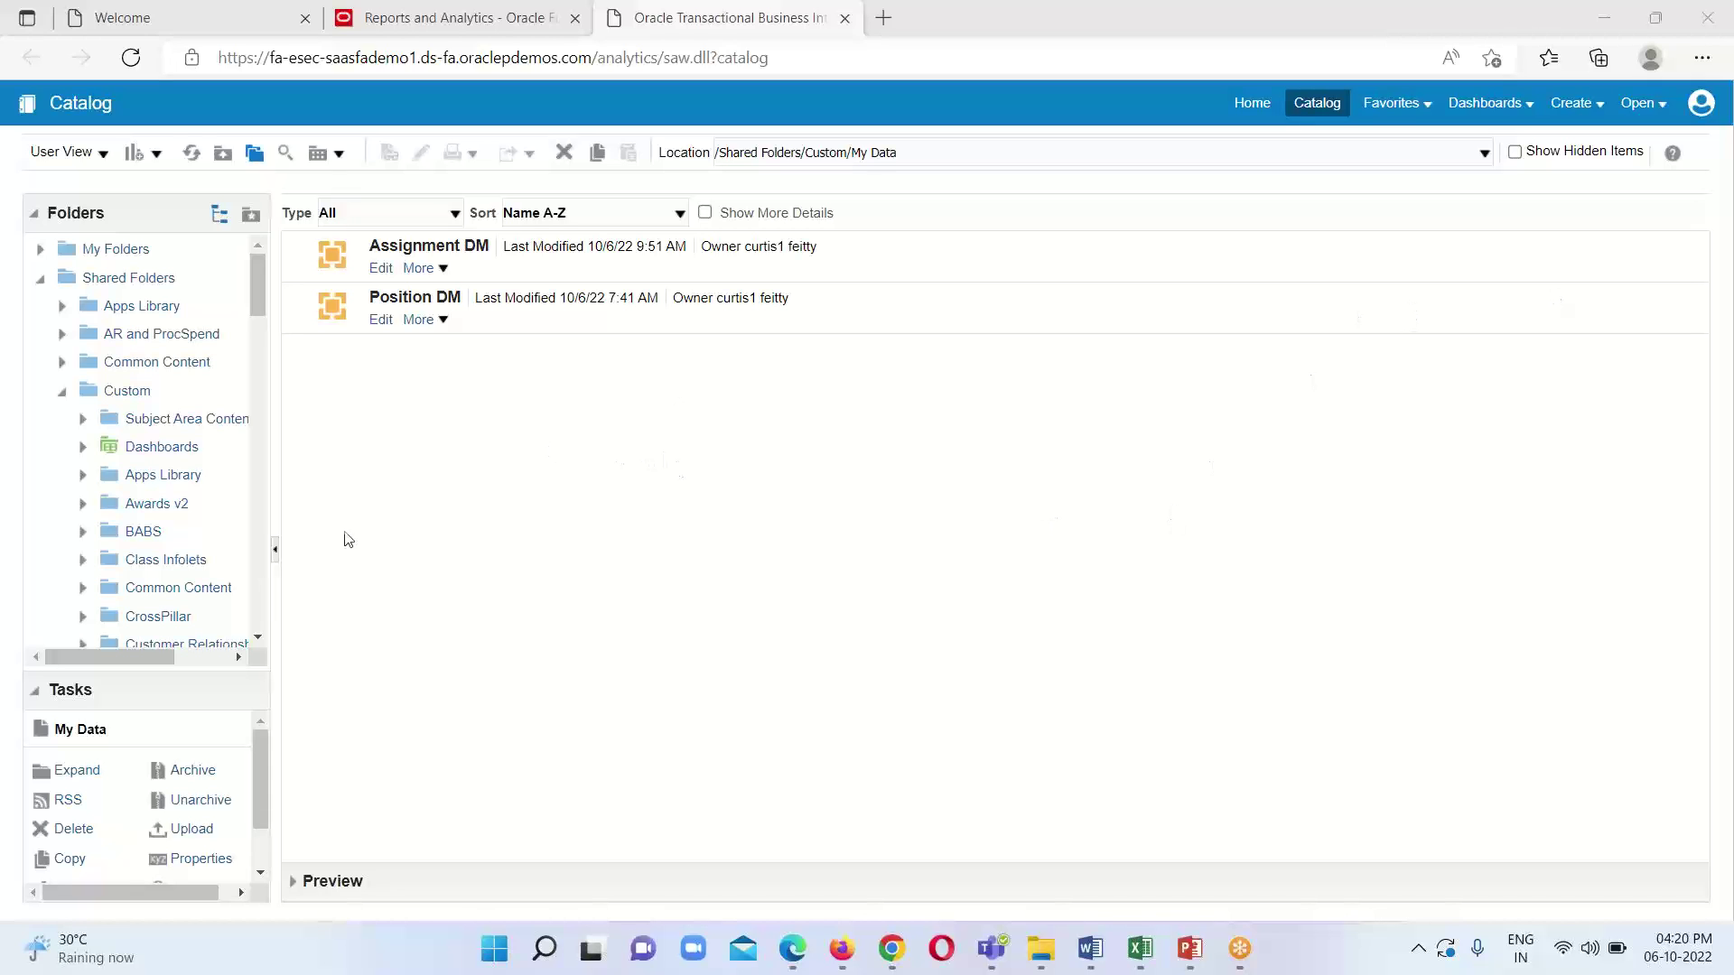
- Create a new data model and start a new SQL Query data set in it
click(1571, 103)
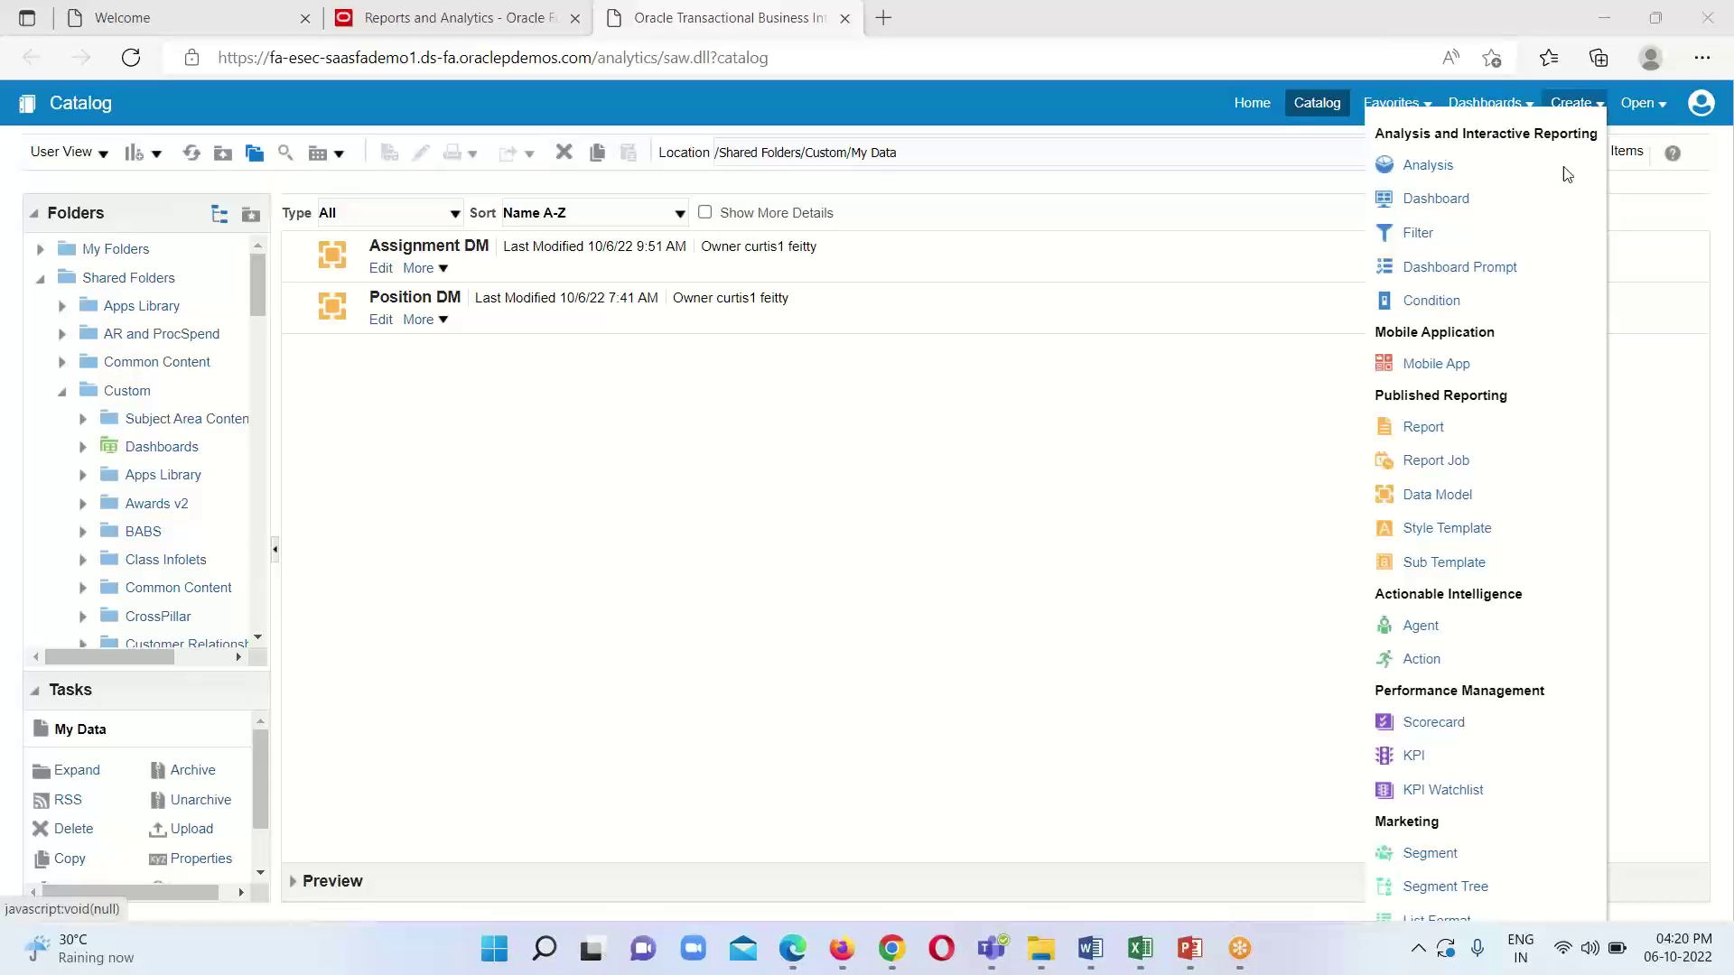
click(1454, 492)
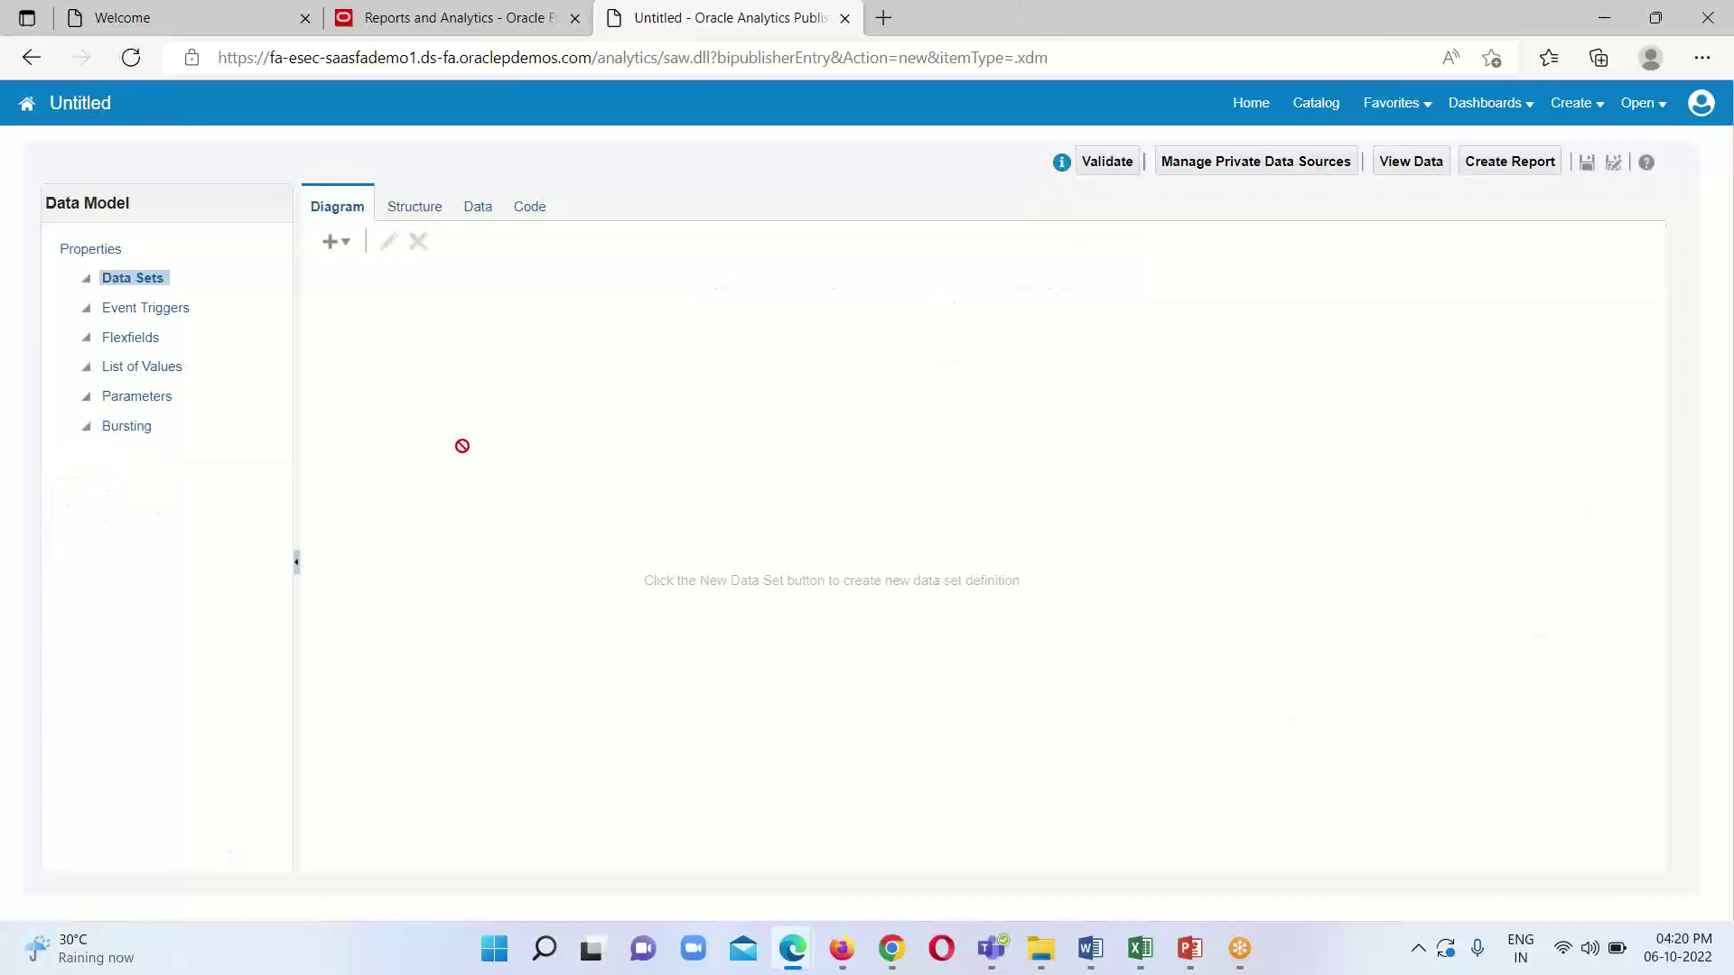
click(341, 244)
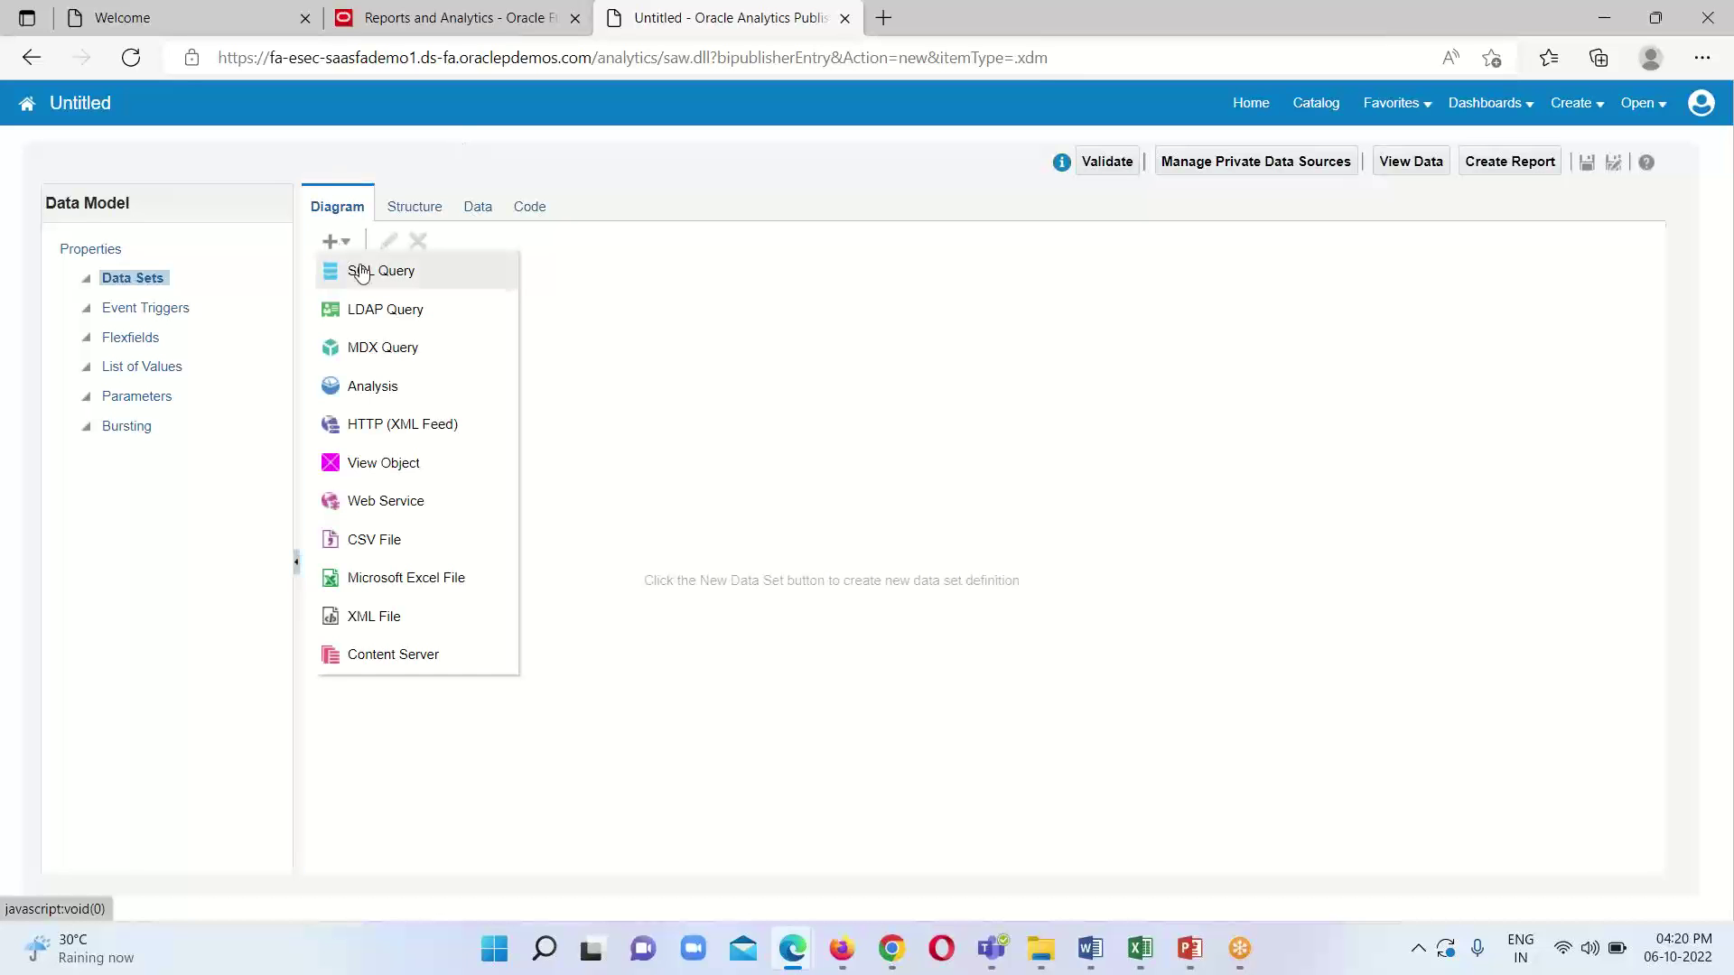
click(361, 272)
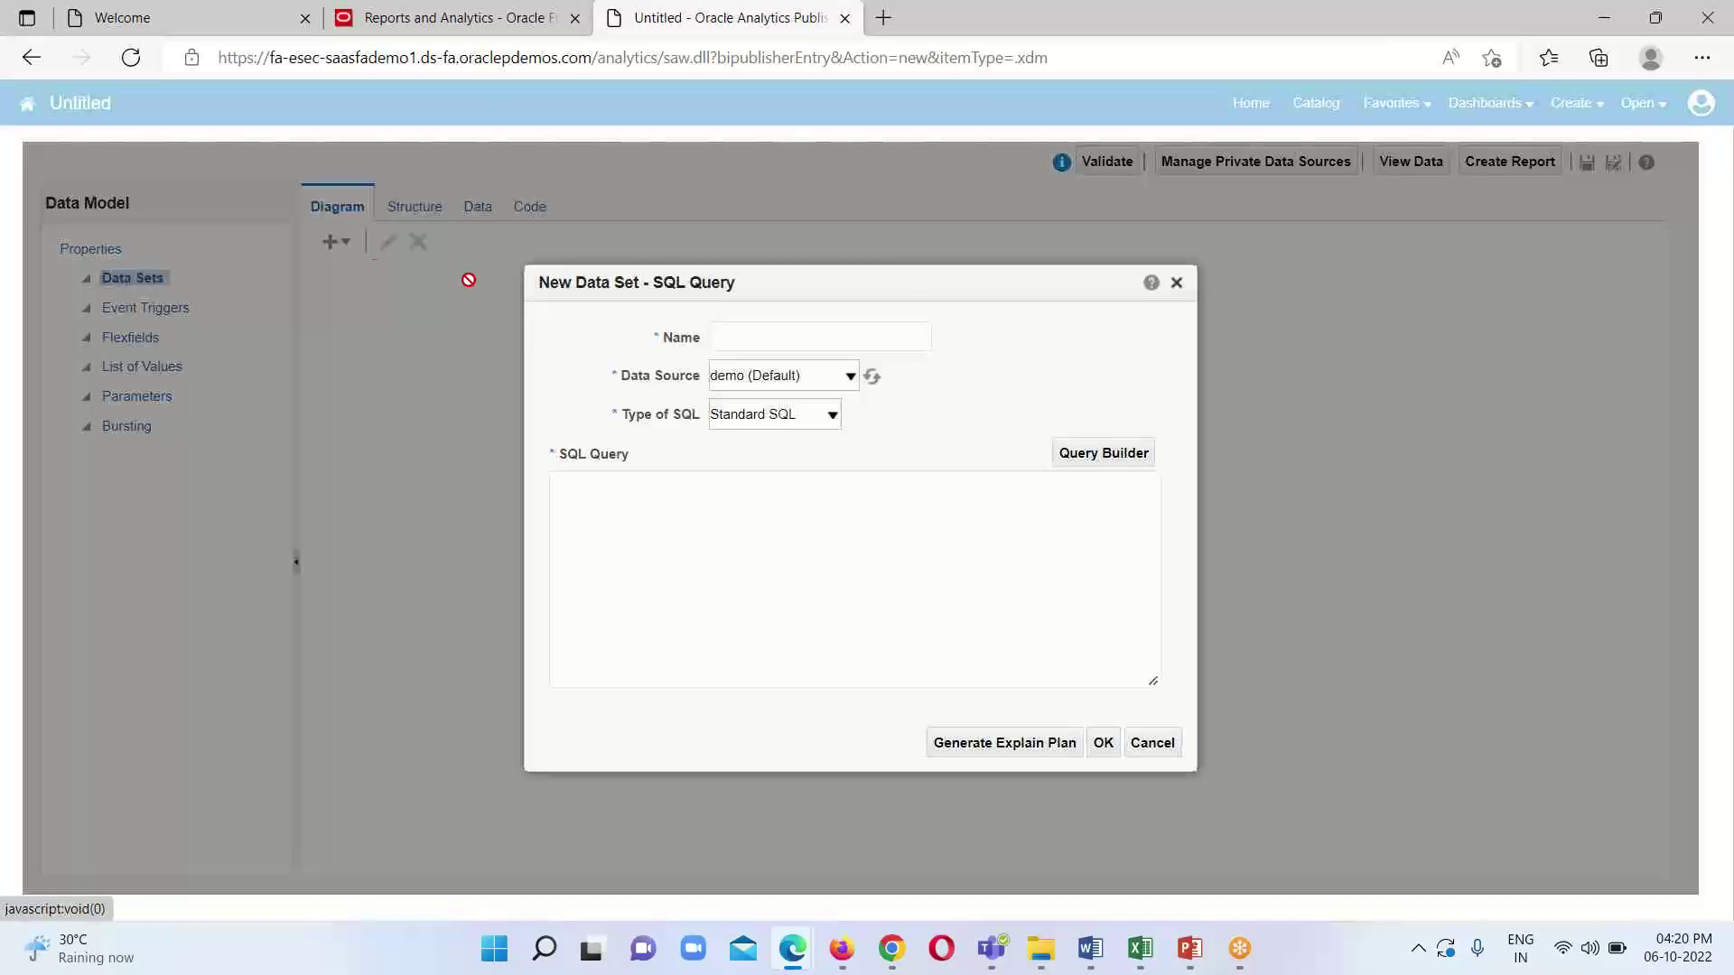
- Name the data set "Assignment DS Agg Func" and set its data source to ApplicationDB_HCM
click(828, 338)
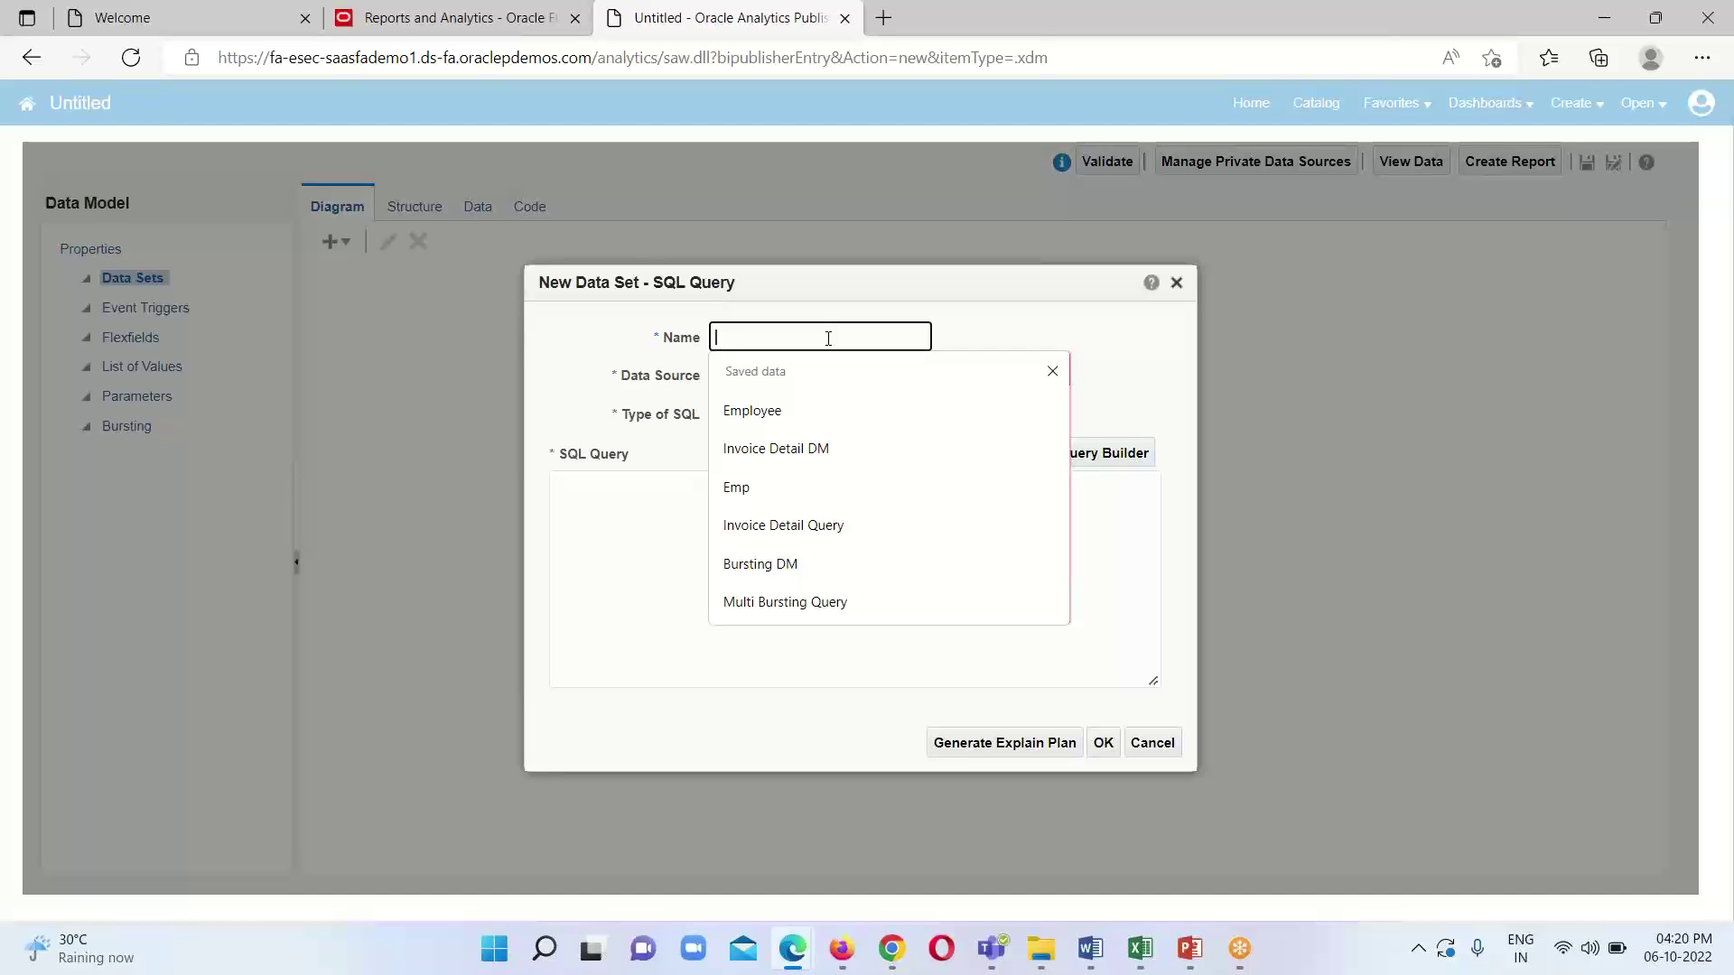
text(Assig)
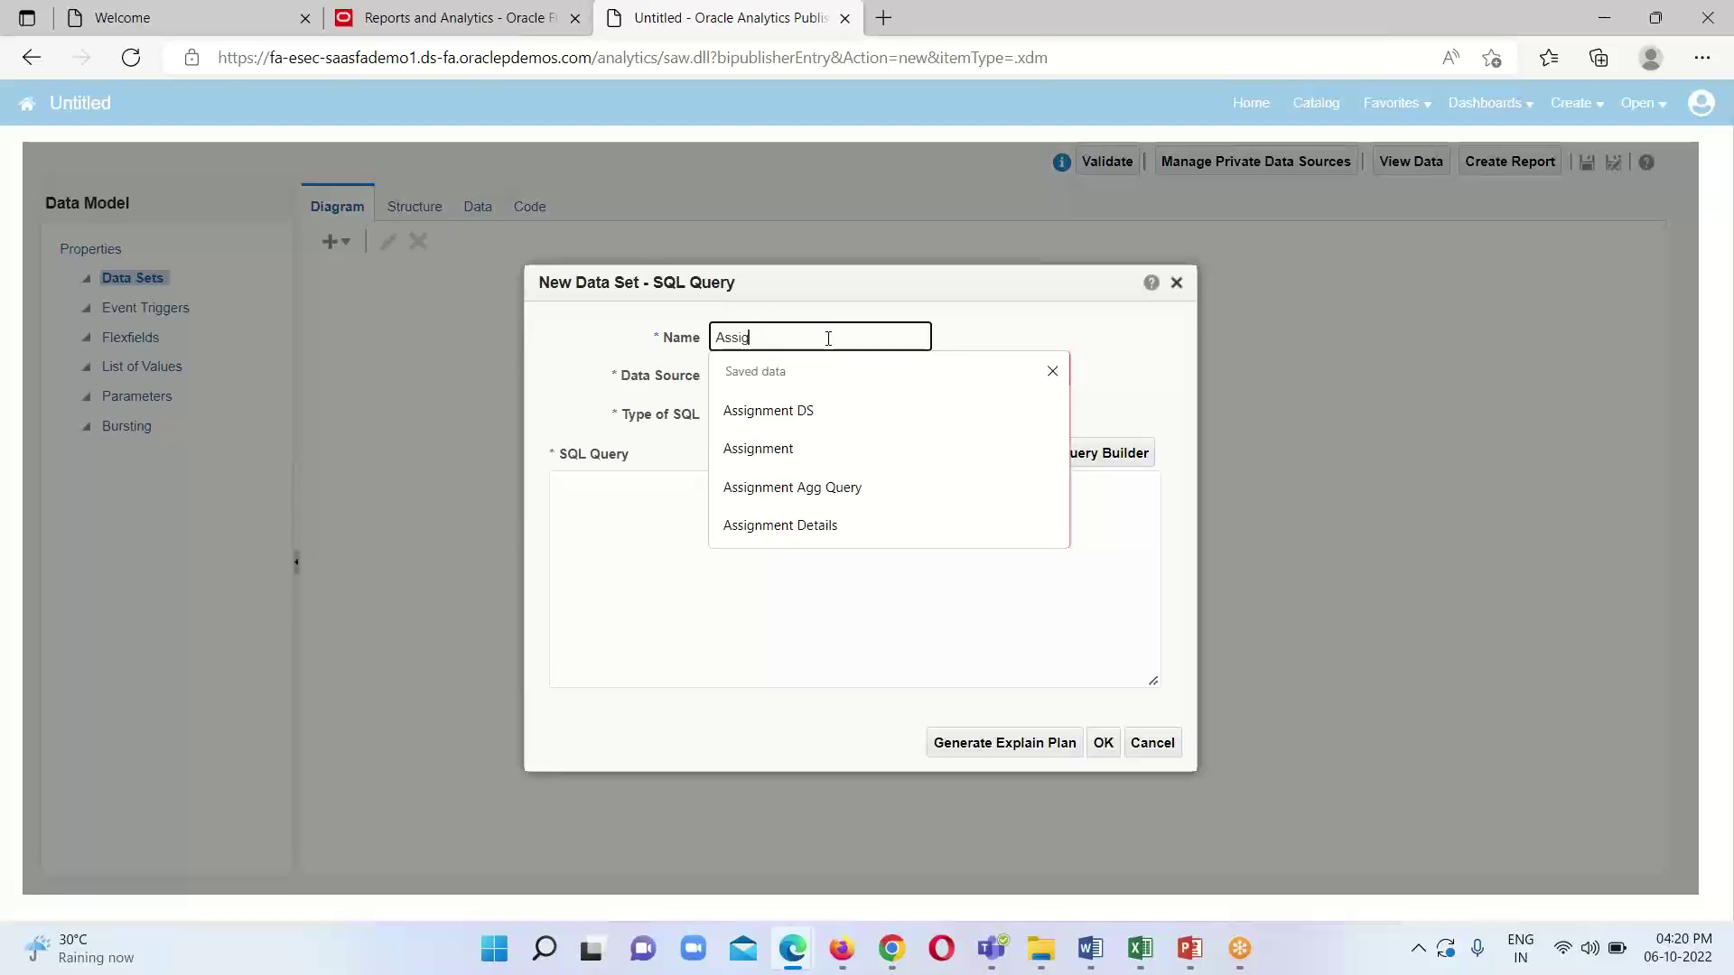
text(nment )
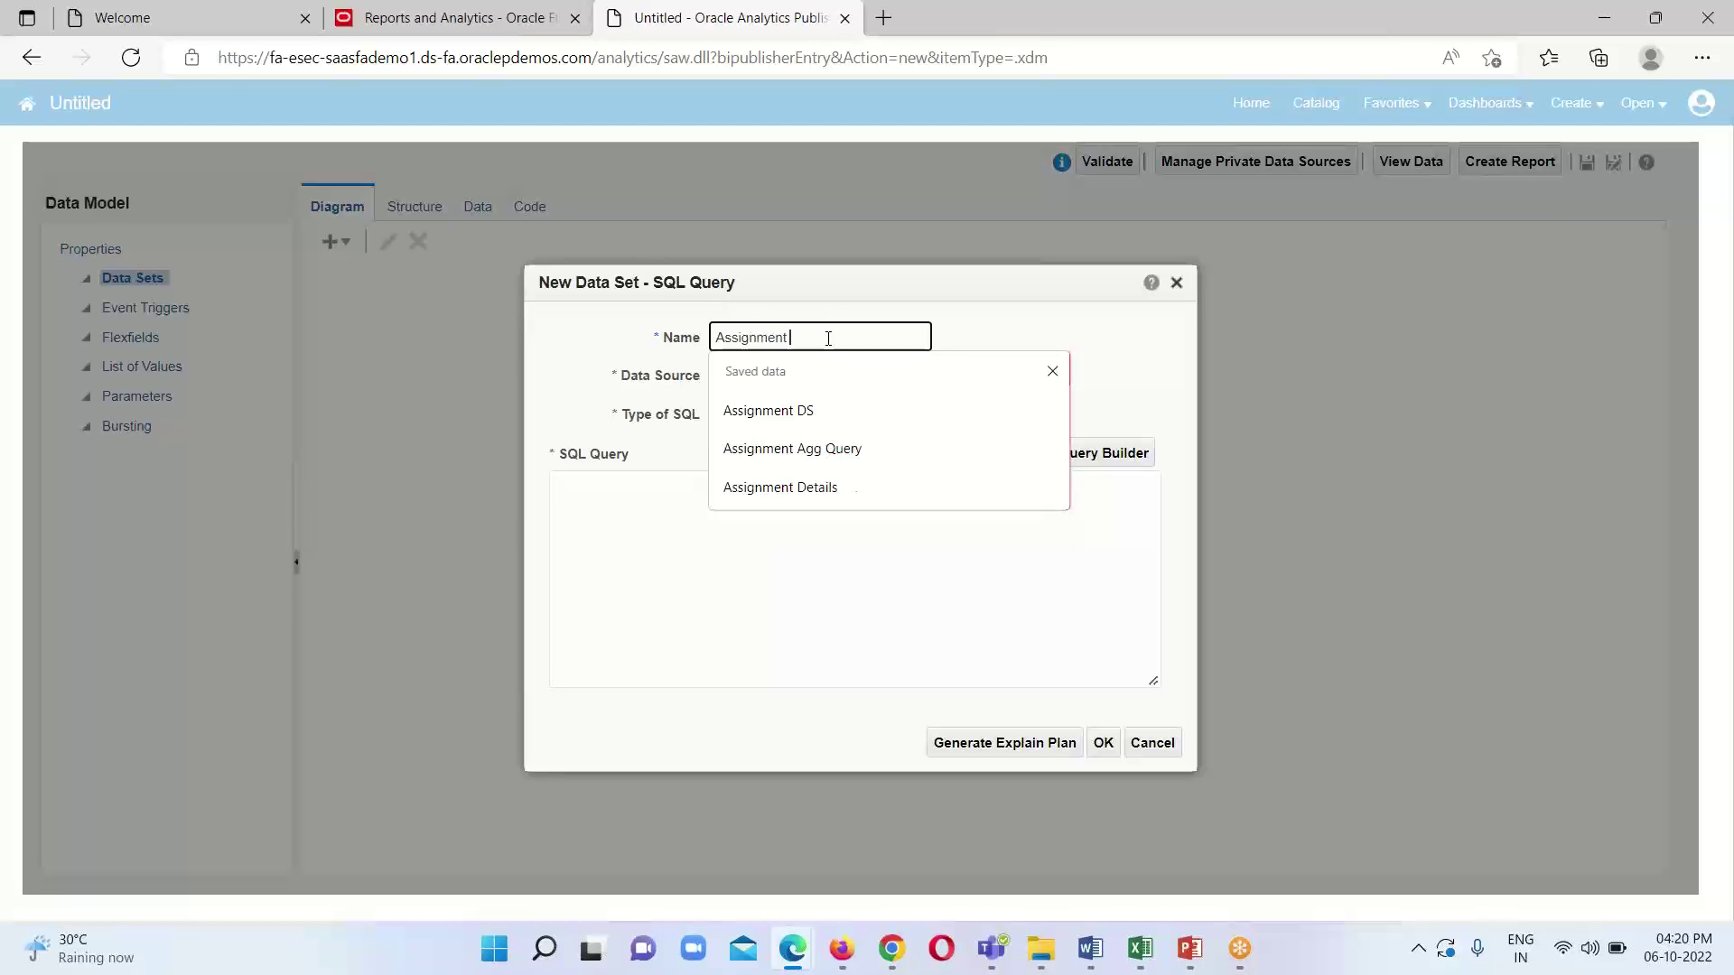
text(DS )
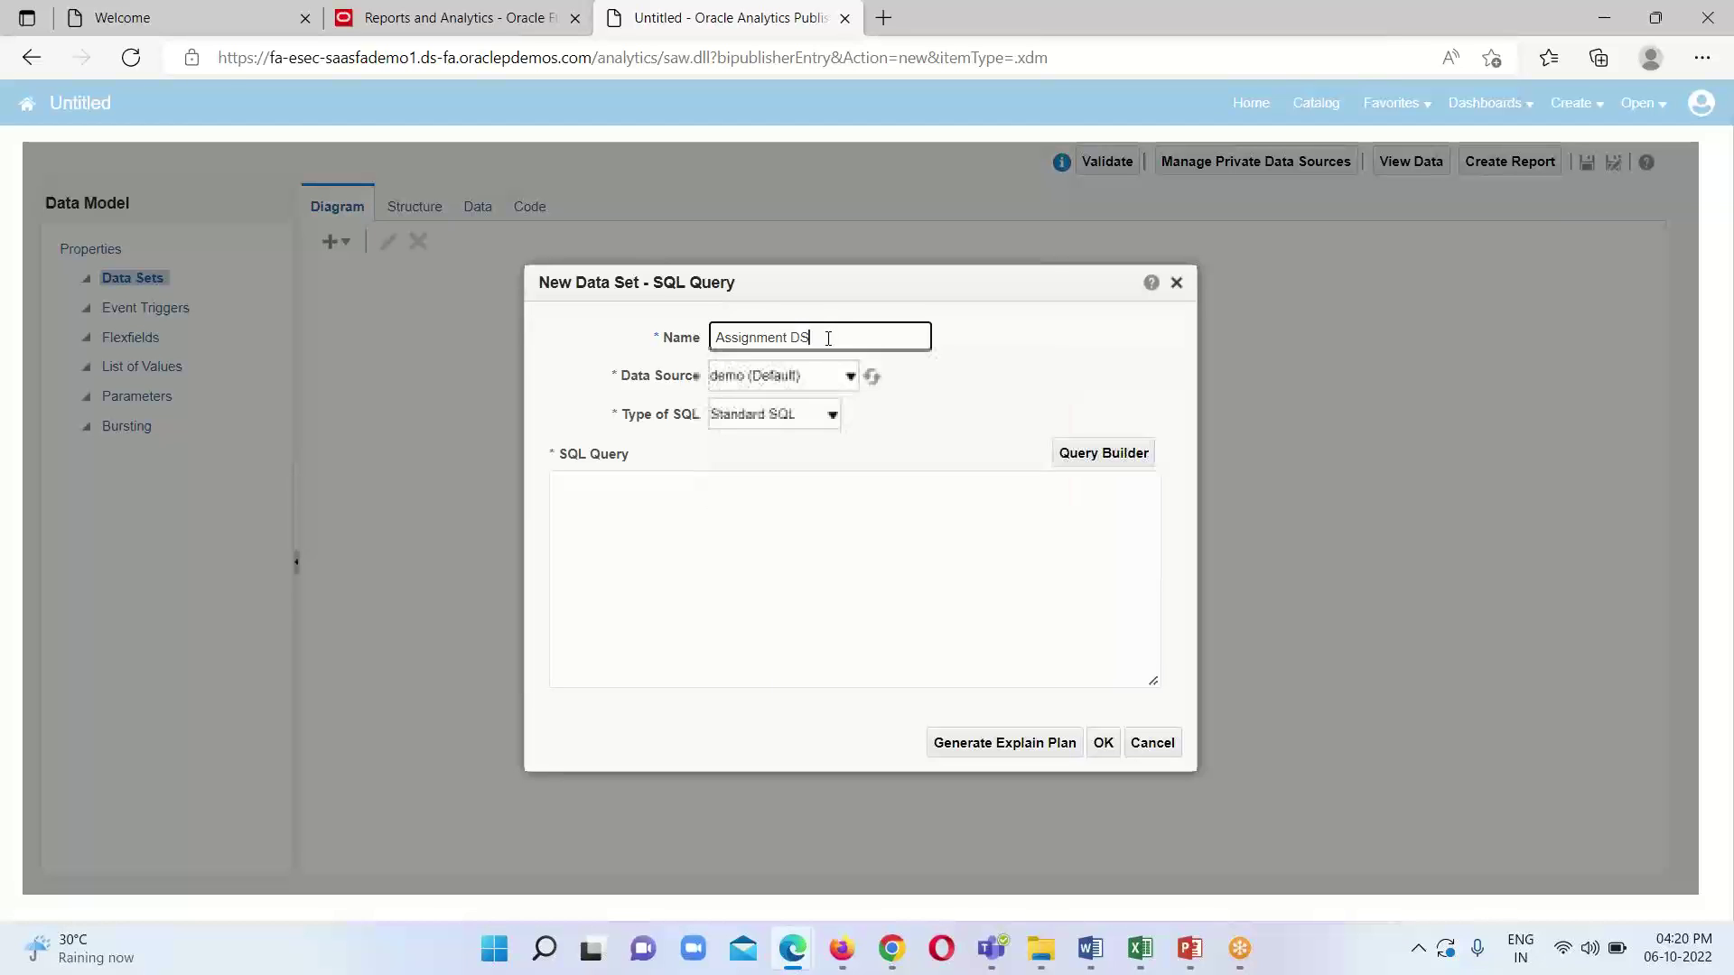
text(Agg F)
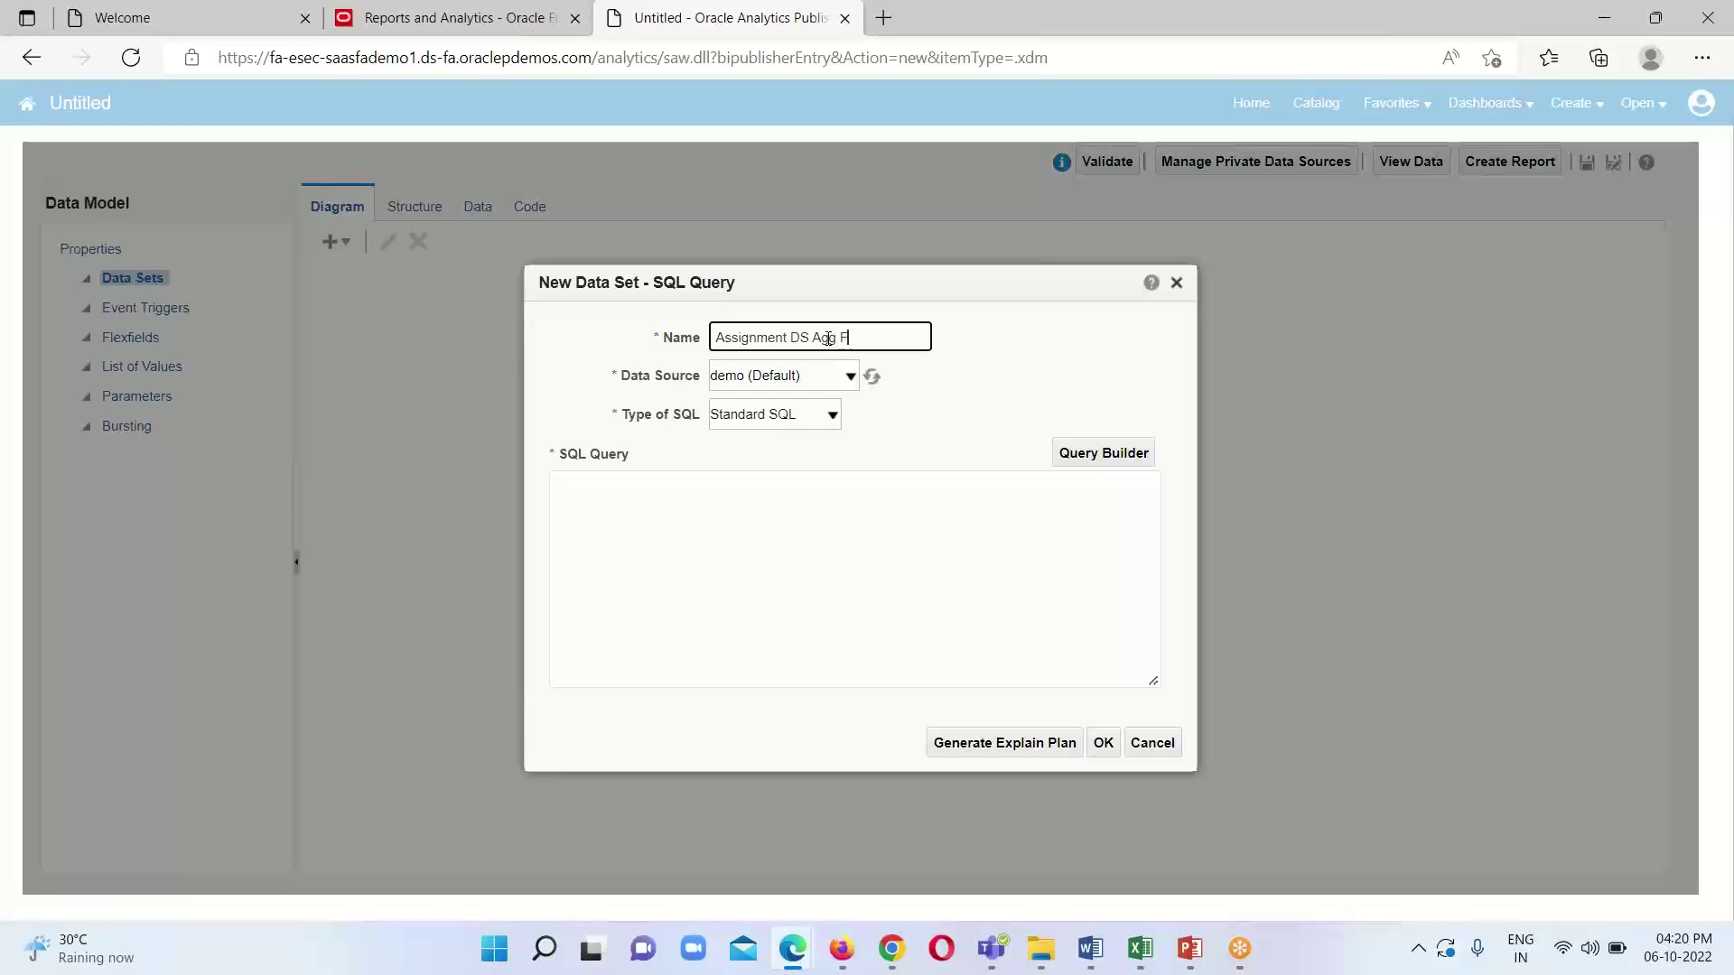
text(und)
click(849, 382)
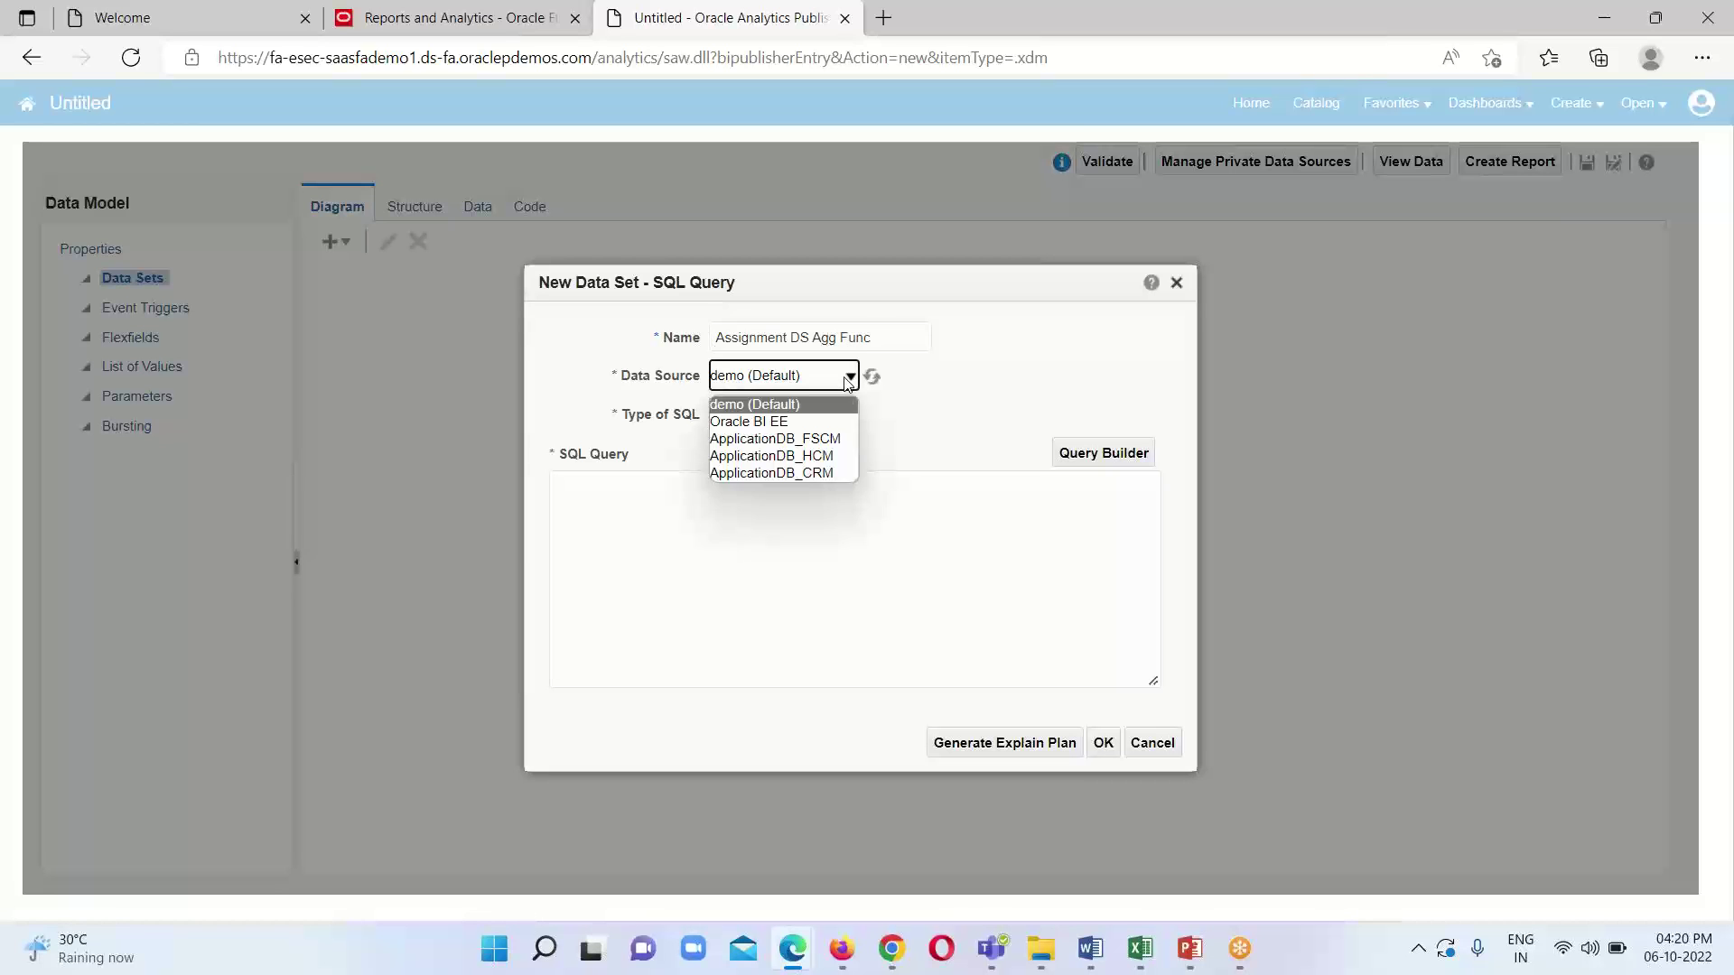
click(832, 458)
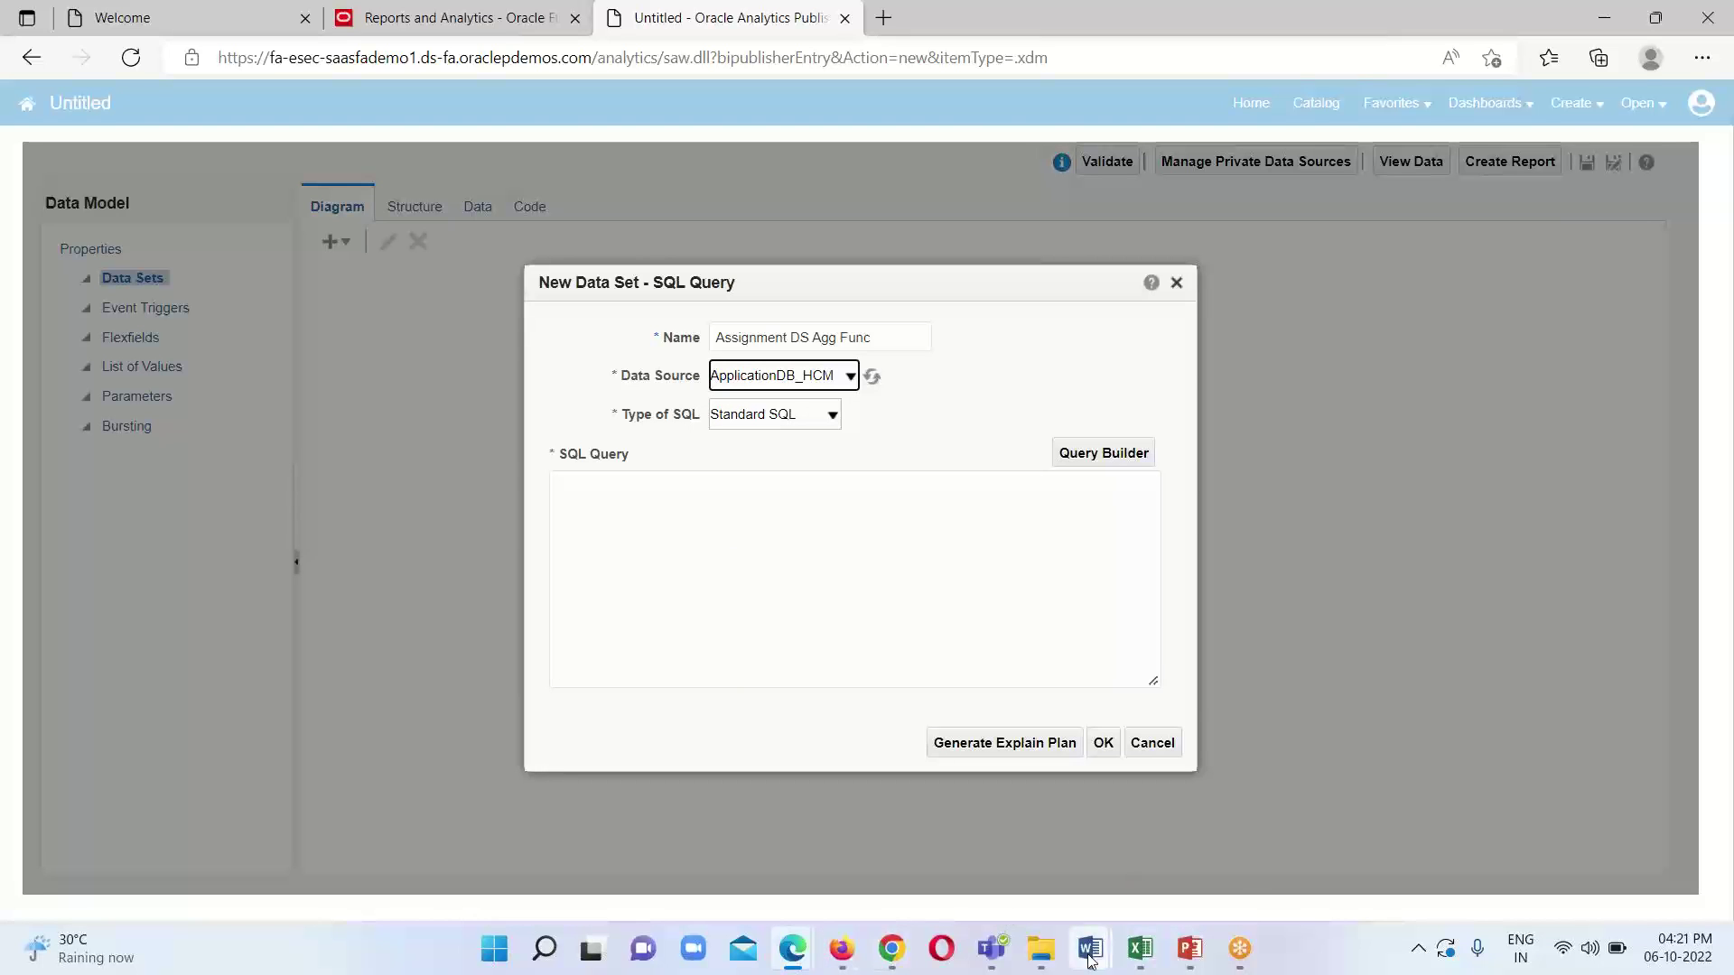
- Switch to the Requirement Doc in Word, copy the column-list select query on per_all_assignments_m, and return to the browser
mouse_move(1090, 959)
click(1401, 867)
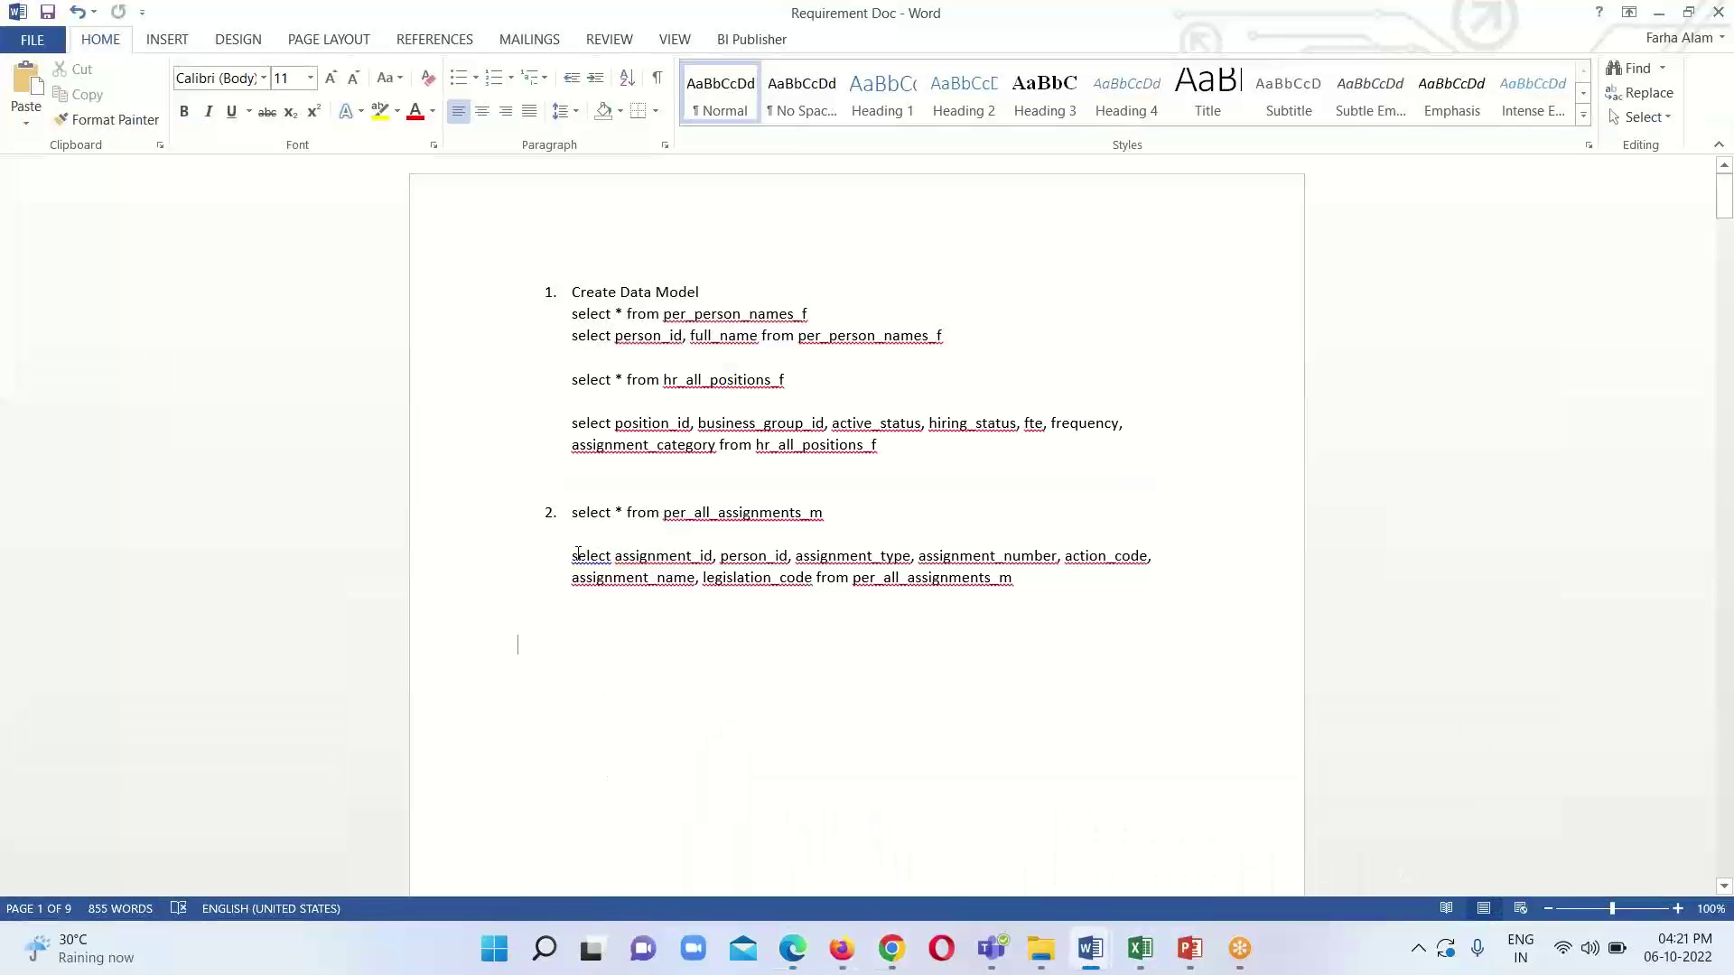
drag(570, 555, 1014, 576)
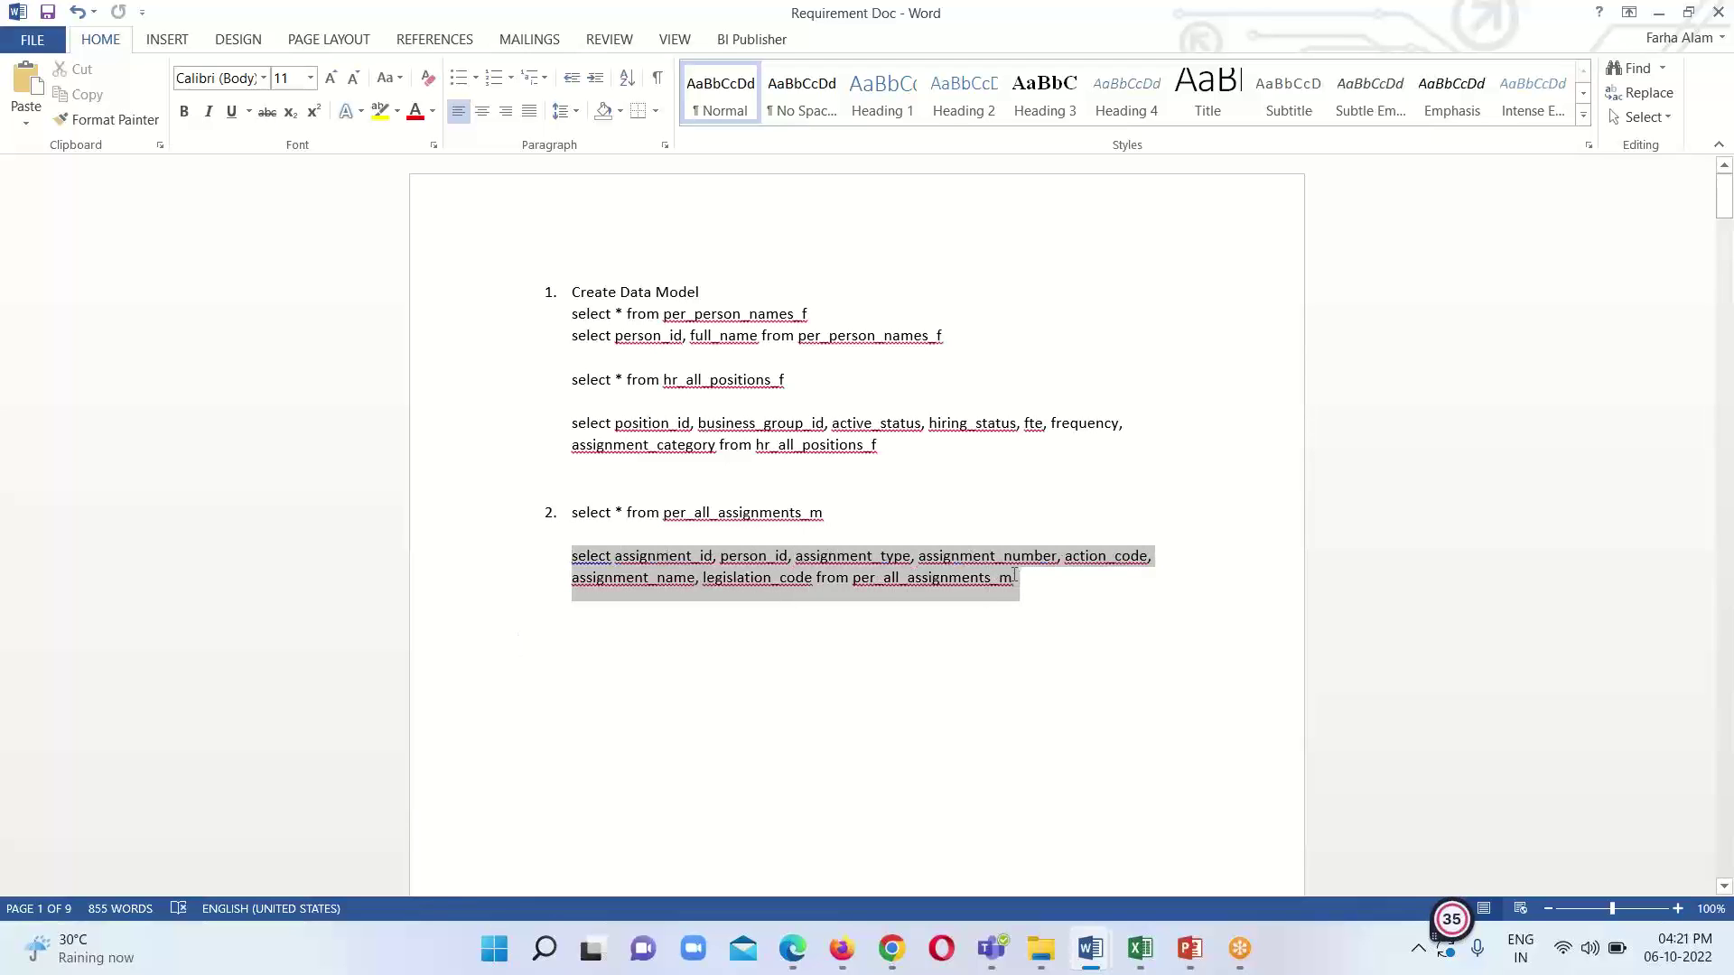
right_click(913, 569)
click(949, 614)
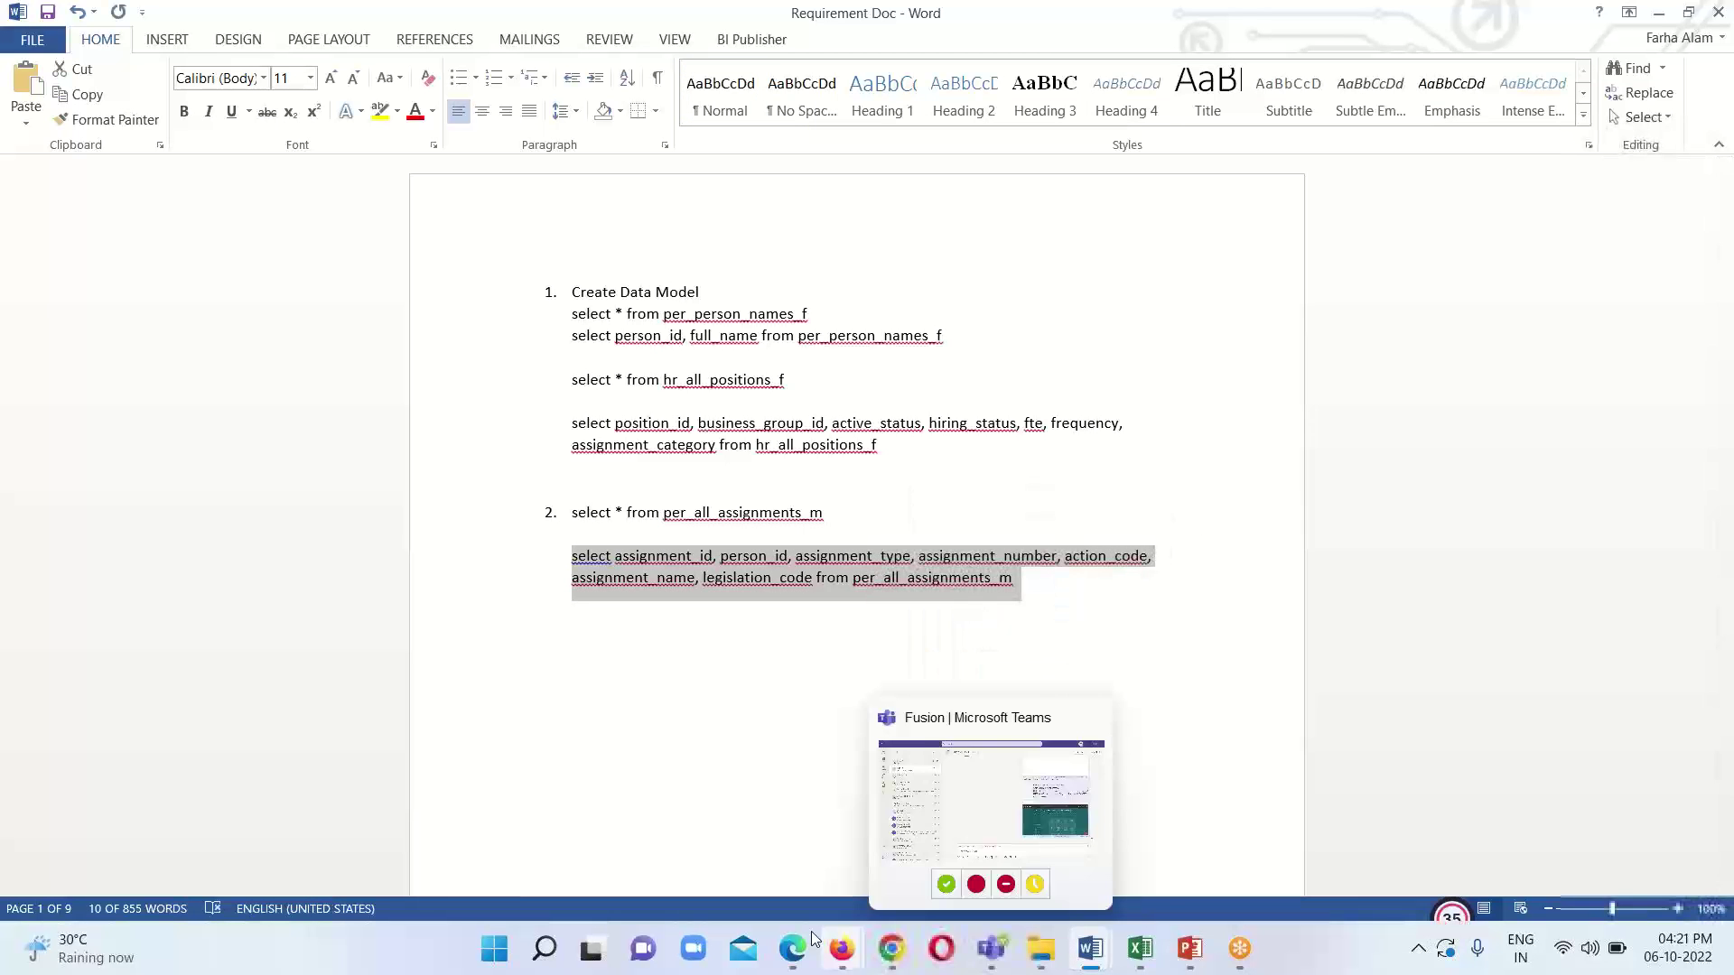
click(659, 813)
- Paste the copied query as the data set's SQL, put its from clause on a new line, and save the data set
click(575, 483)
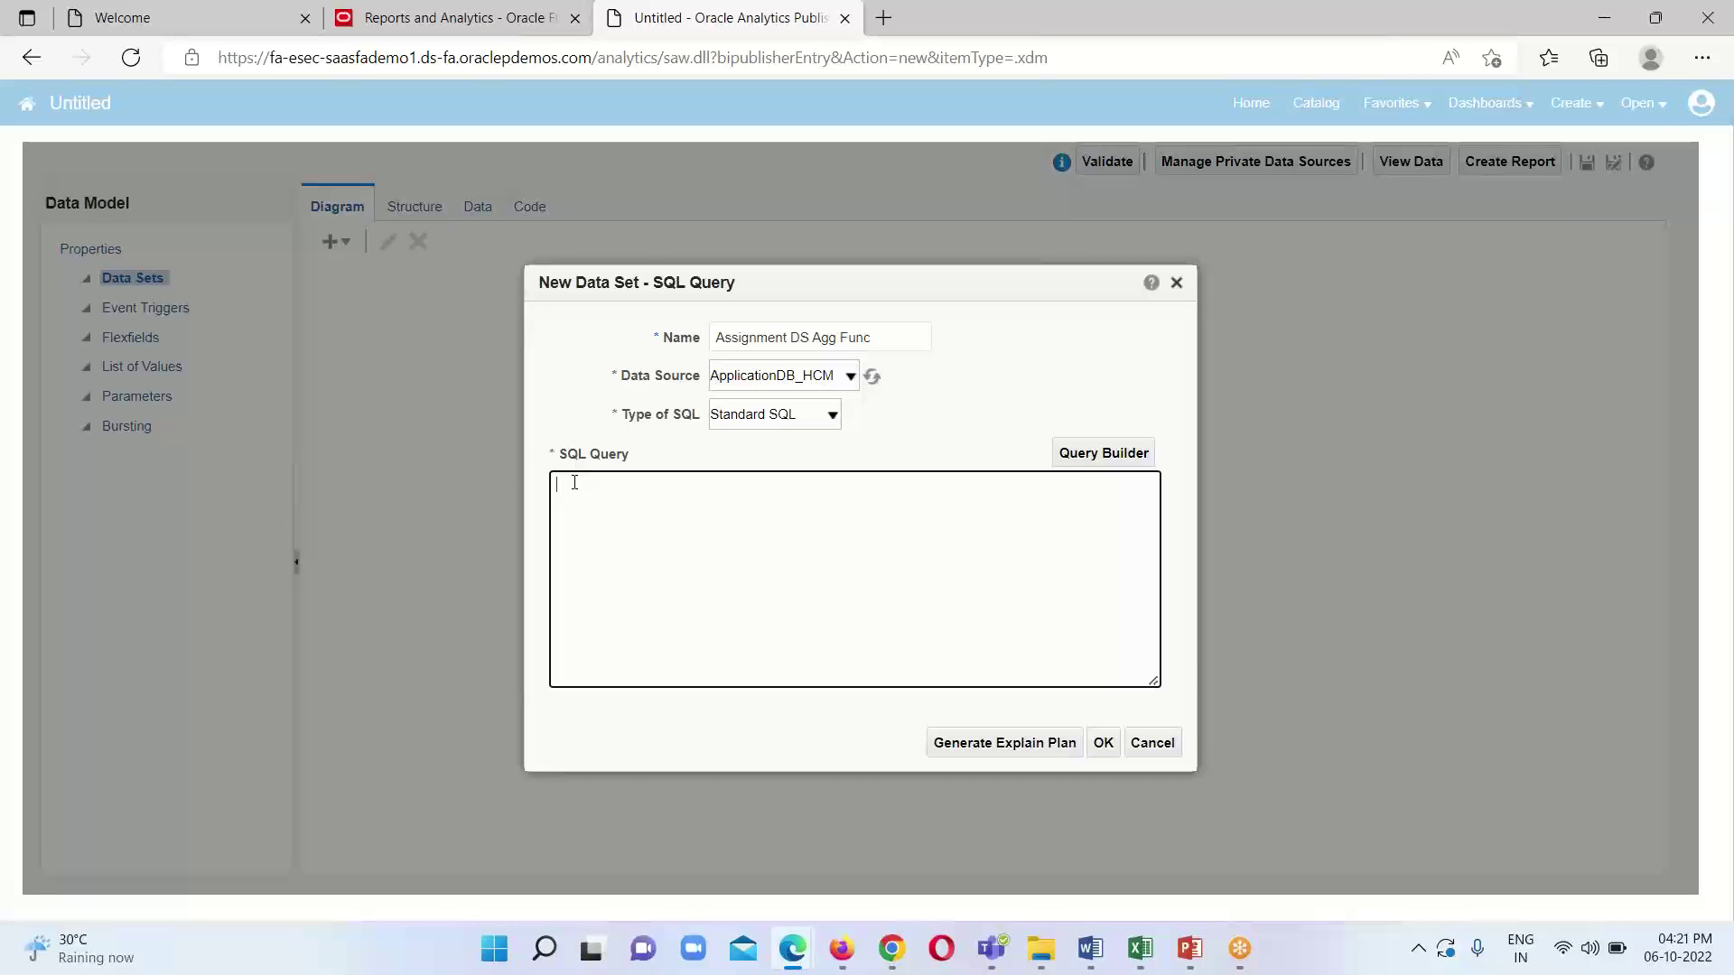
right_click(571, 483)
click(654, 545)
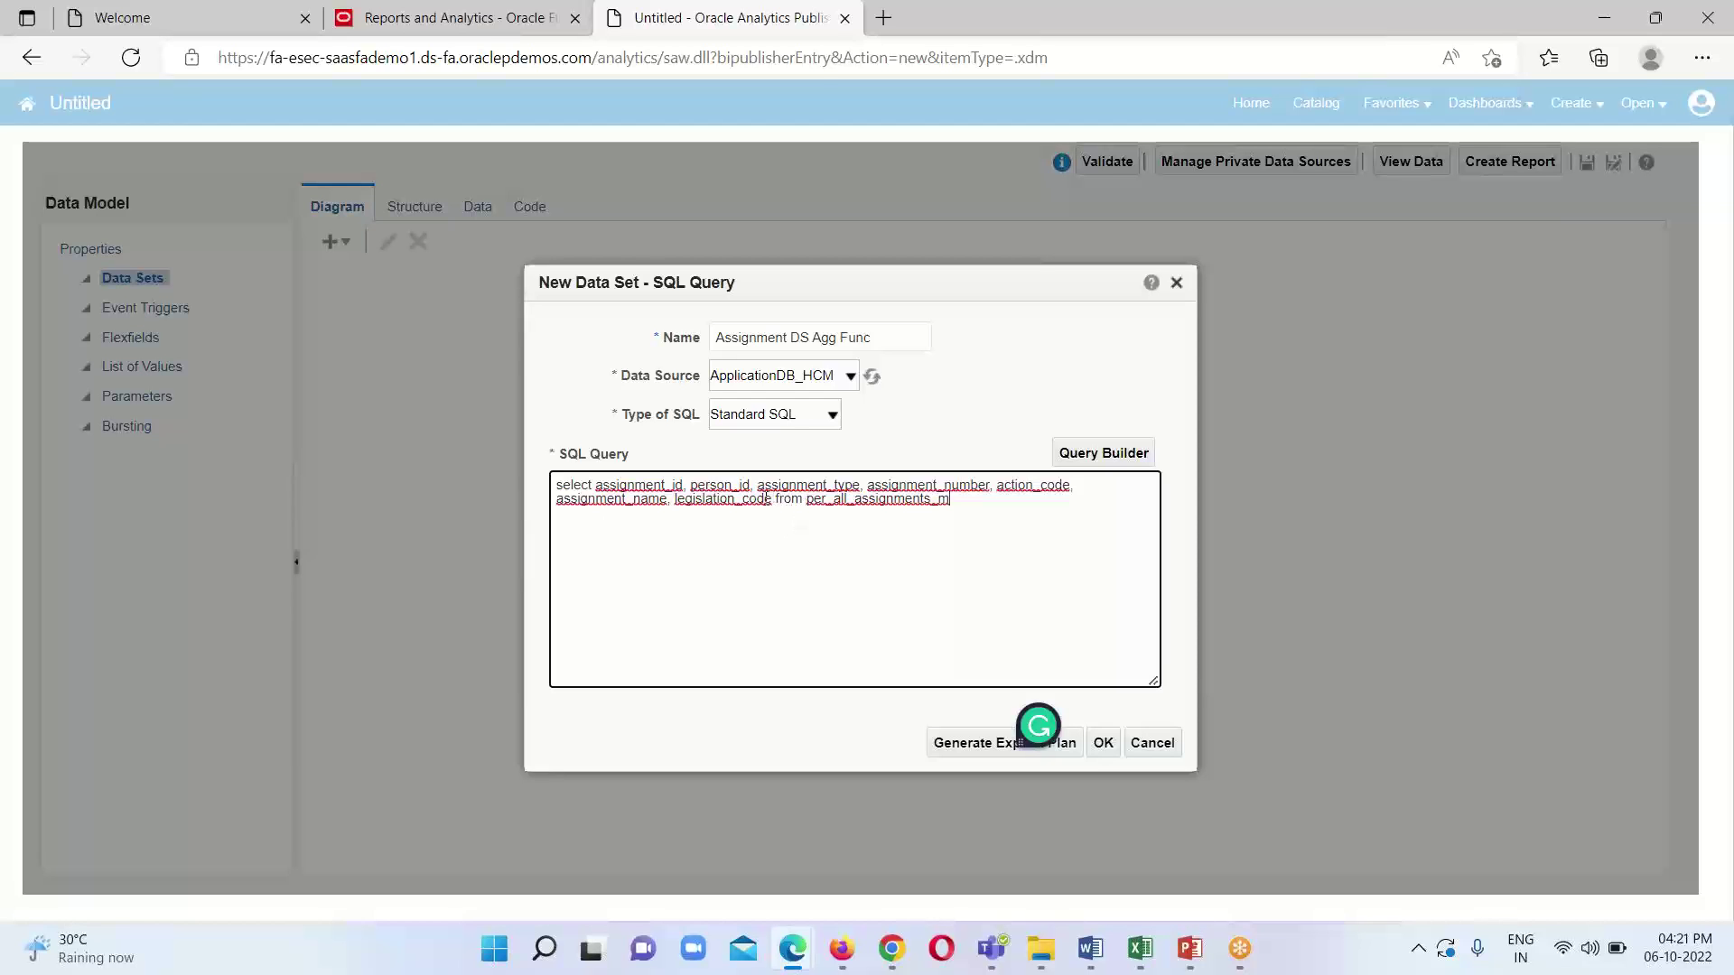
key(Return)
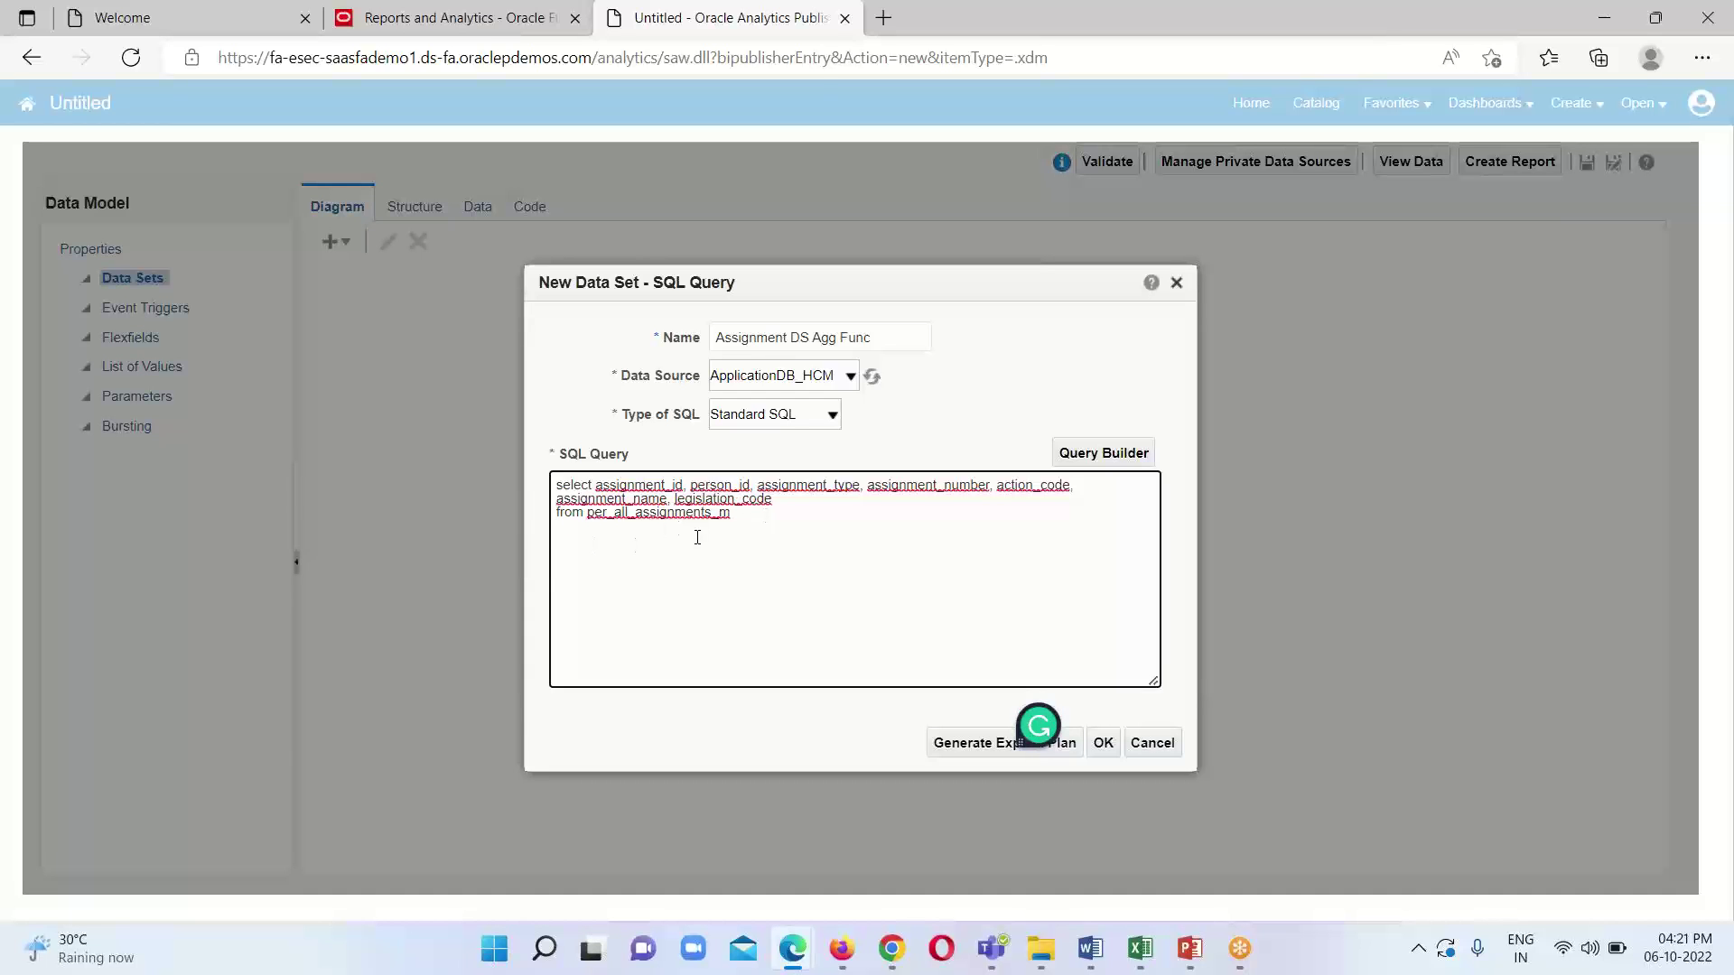
click(1103, 744)
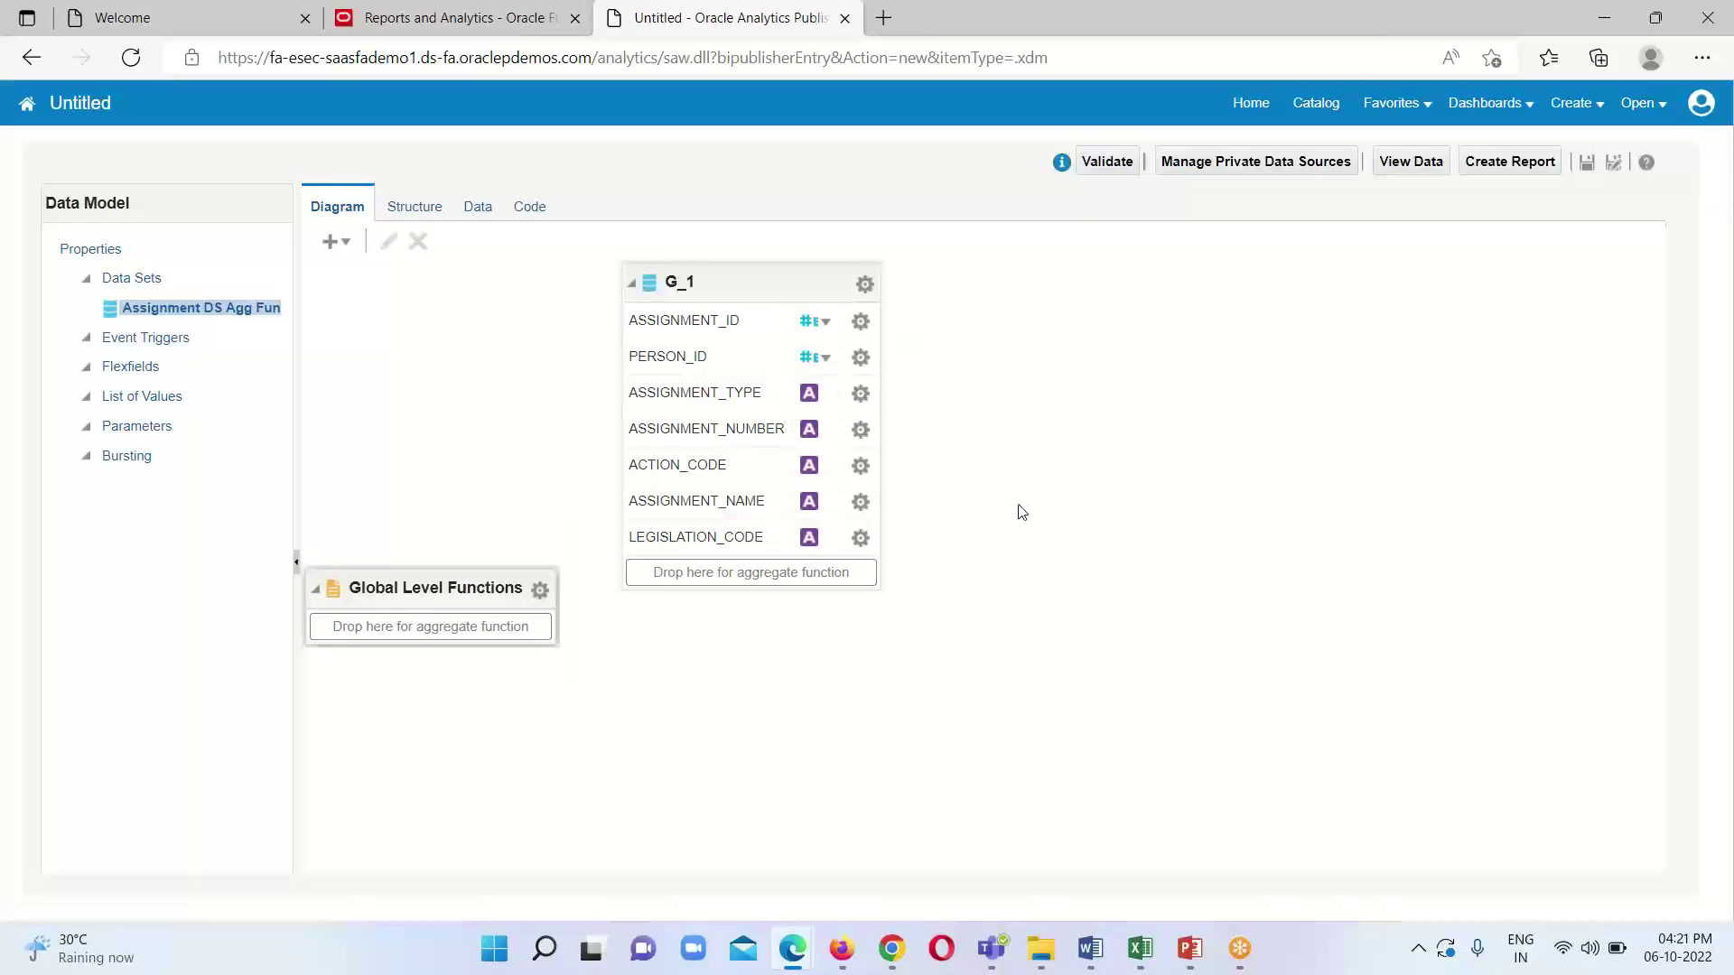
- Shift the G_1 group slightly in the diagram and view 5 rows of the data set's data
click(808, 281)
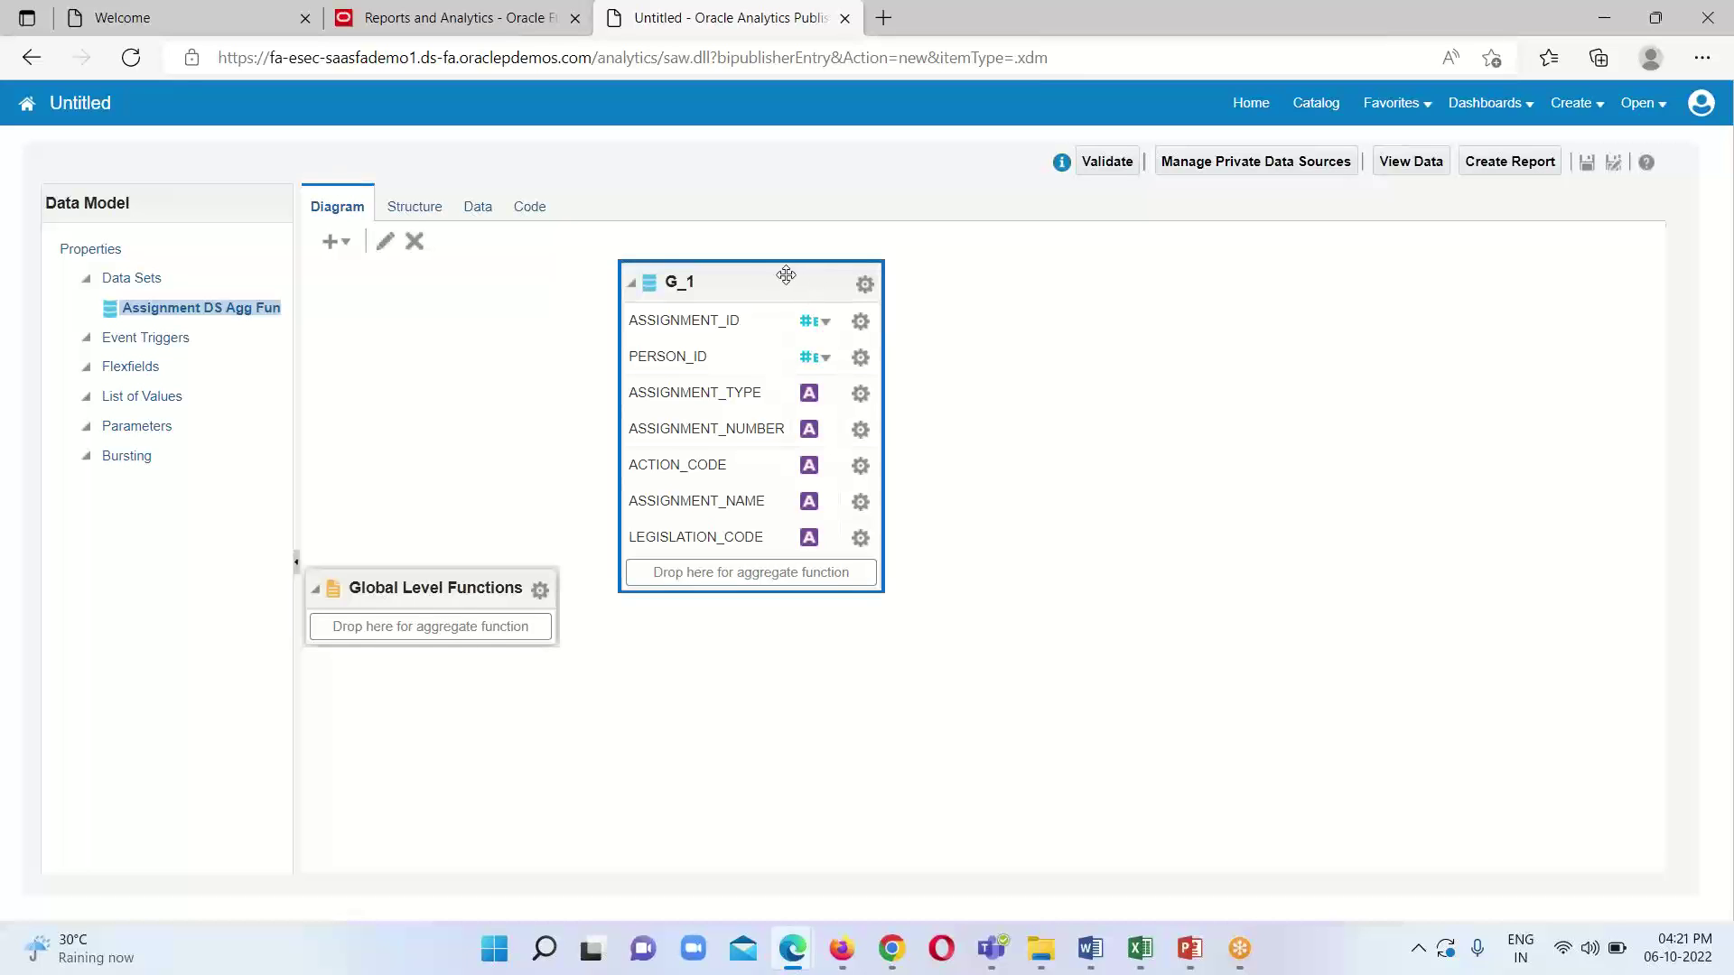
drag(783, 272, 808, 285)
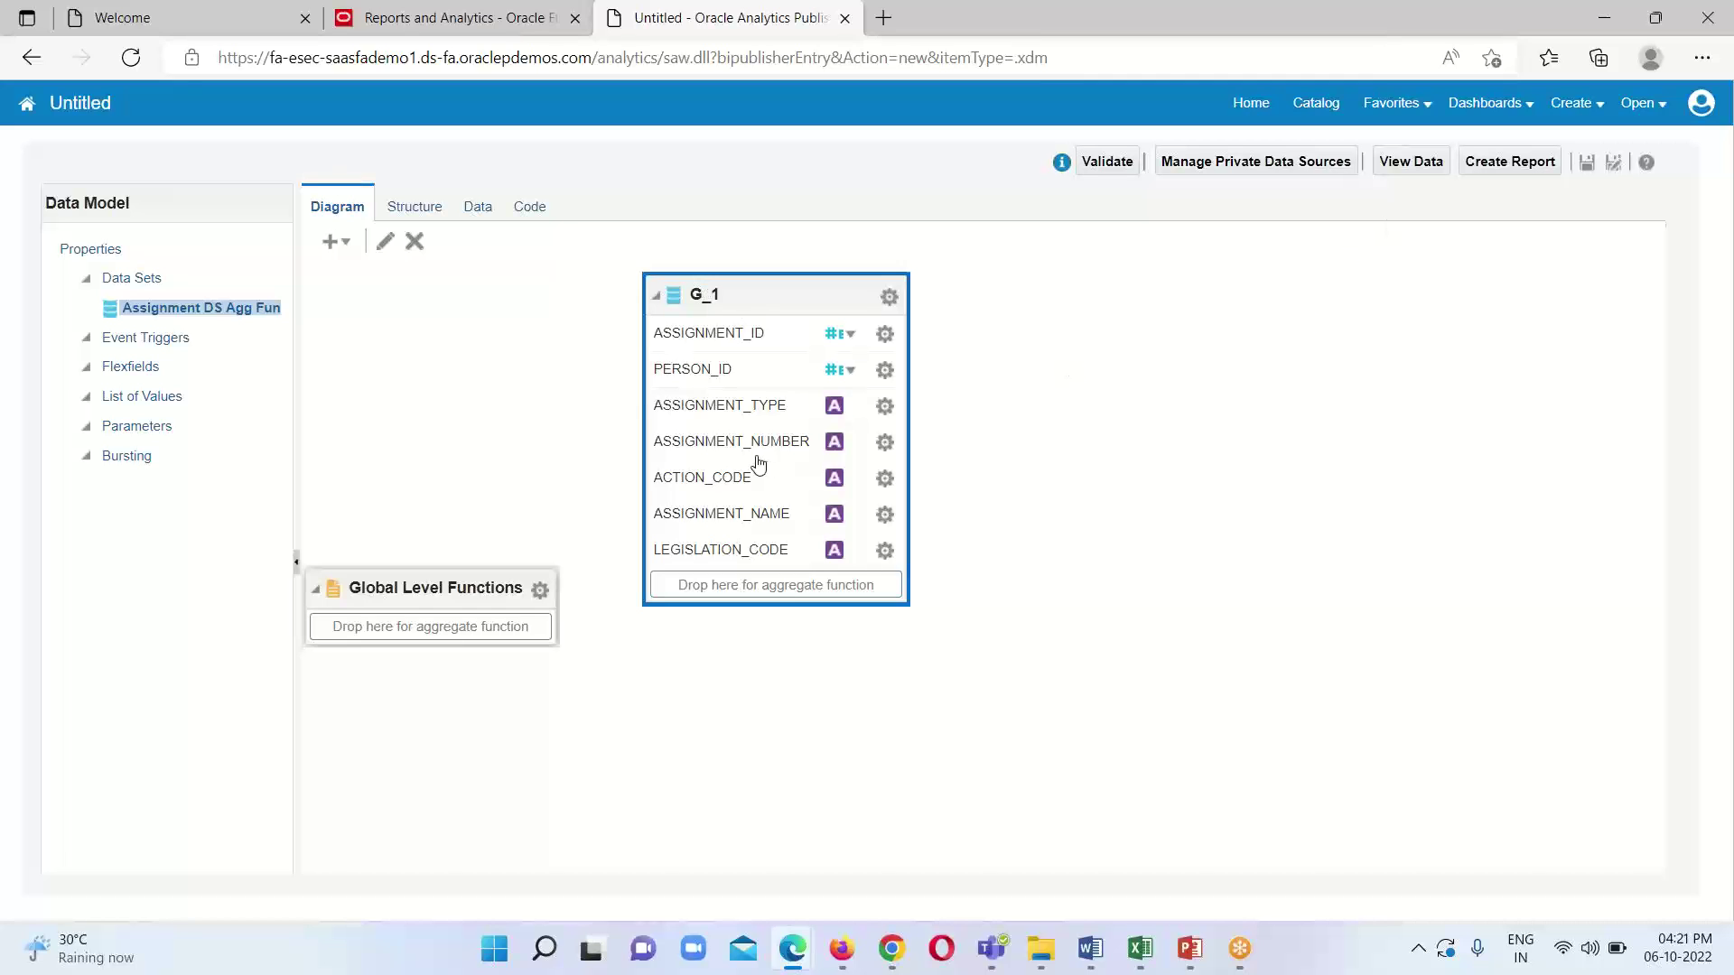
click(1401, 160)
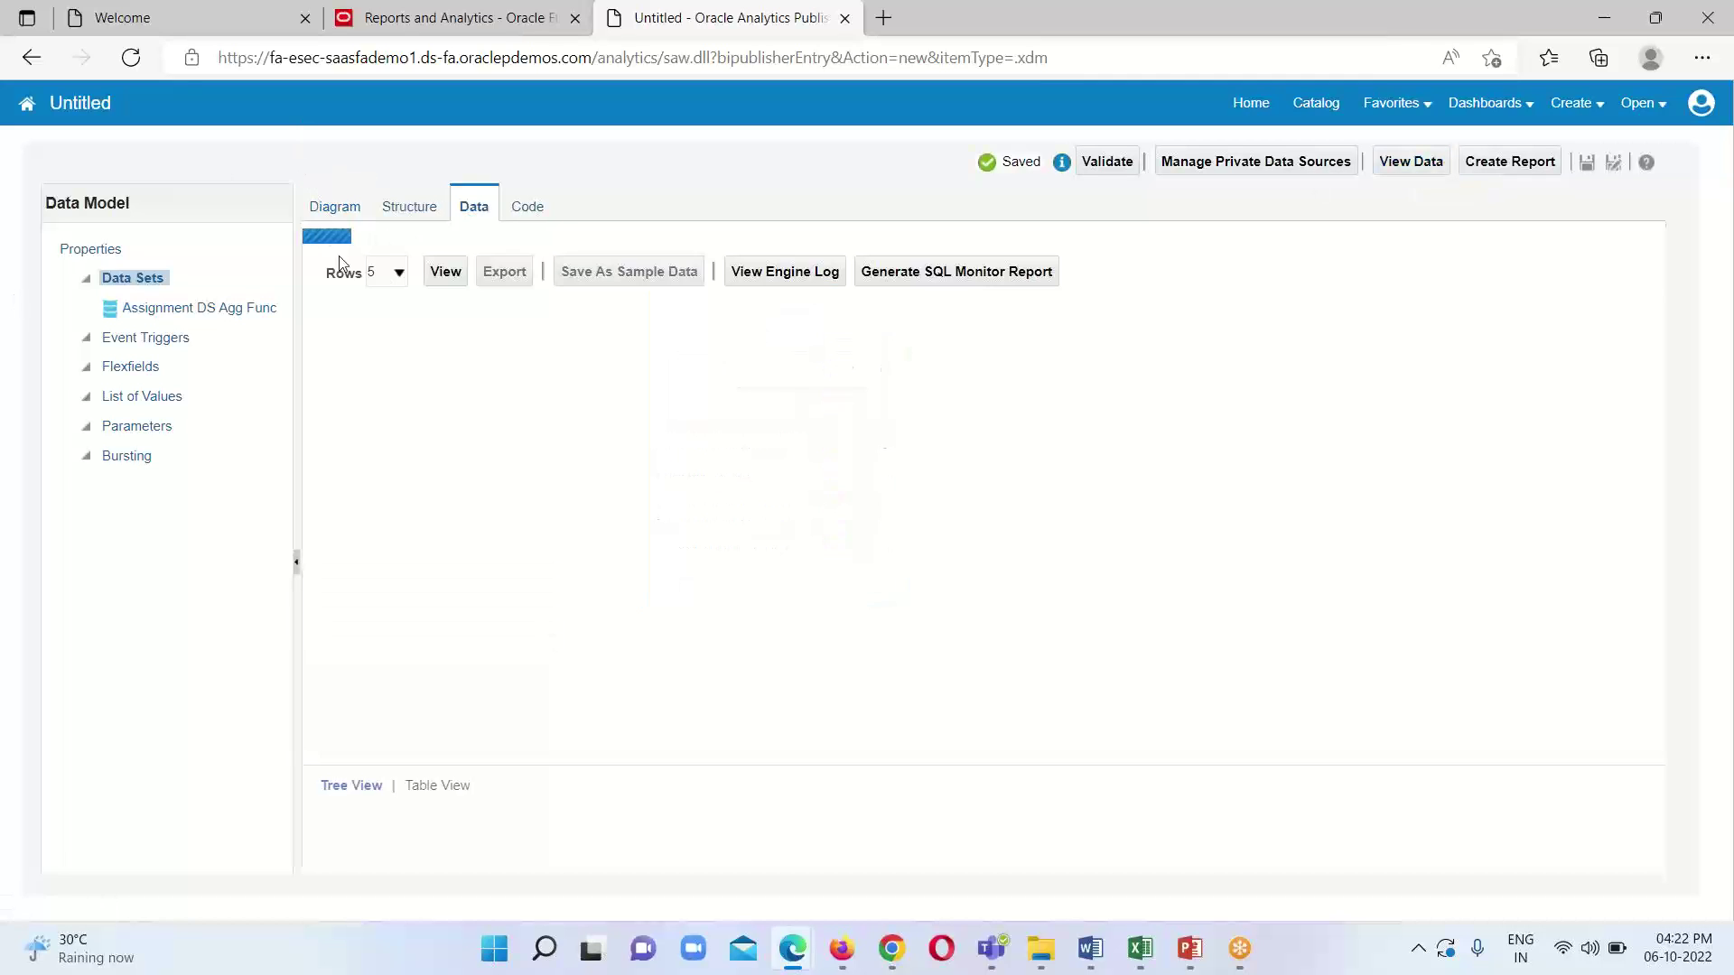
click(445, 254)
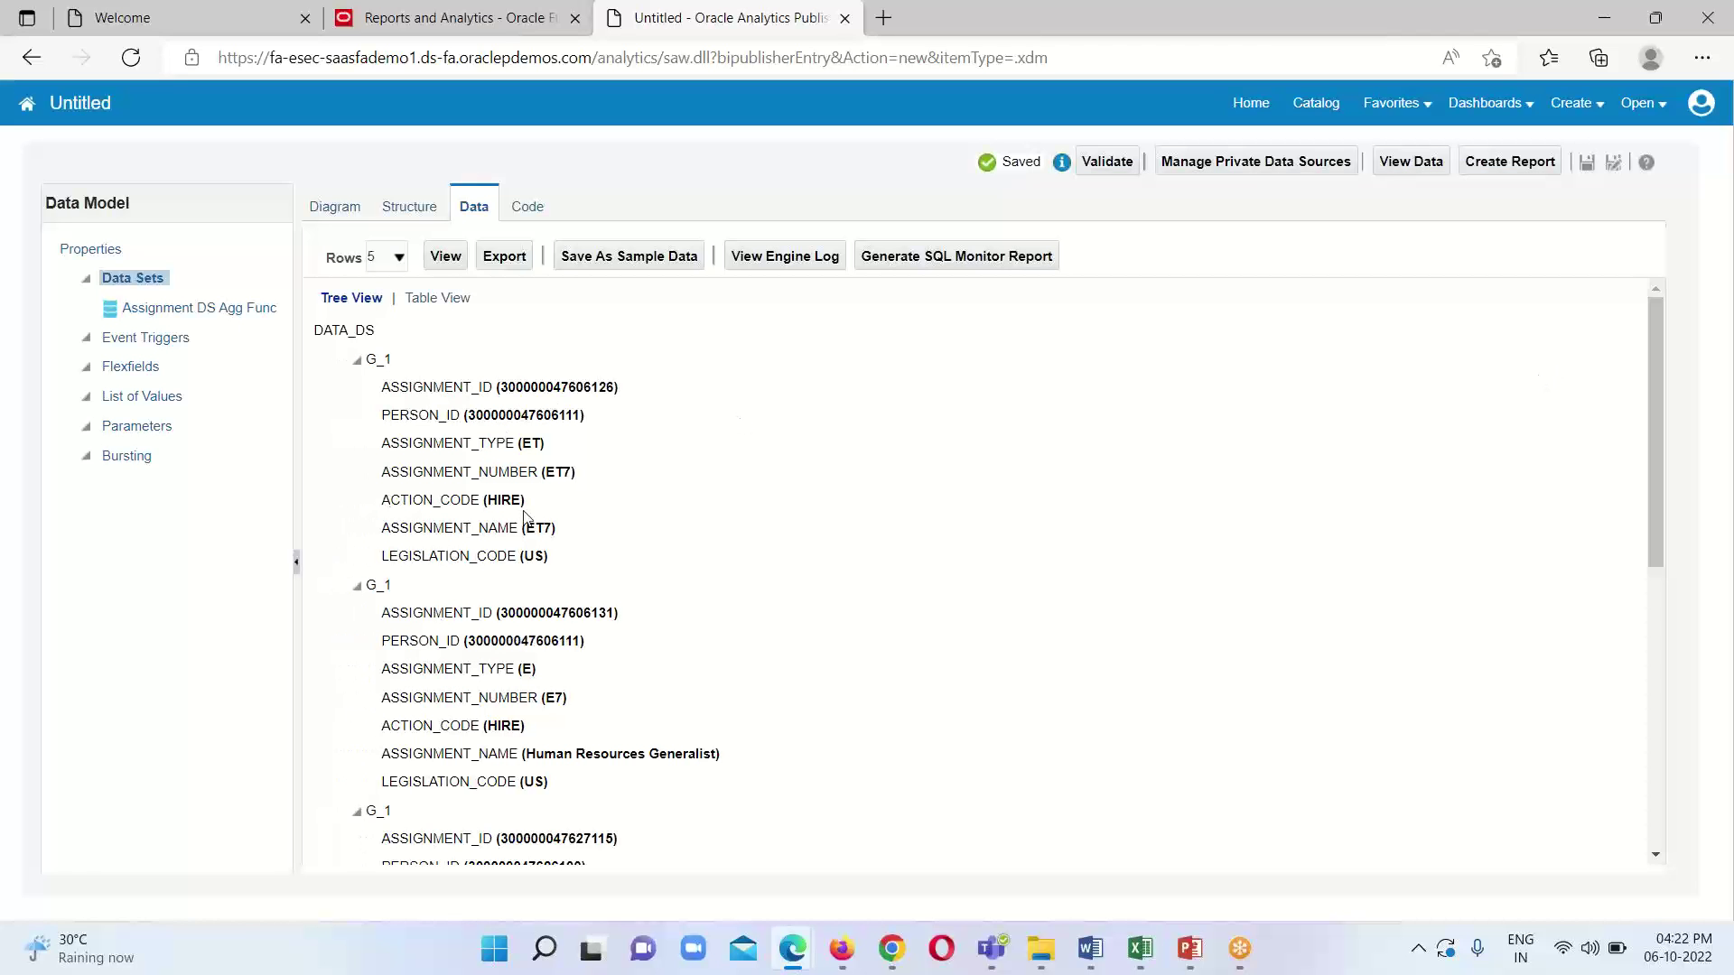
scroll(902, 528, down, 1)
scroll(902, 529, up, 1)
- Set the data preview to 50 rows, reload it, and look through the returned assignment records
click(397, 257)
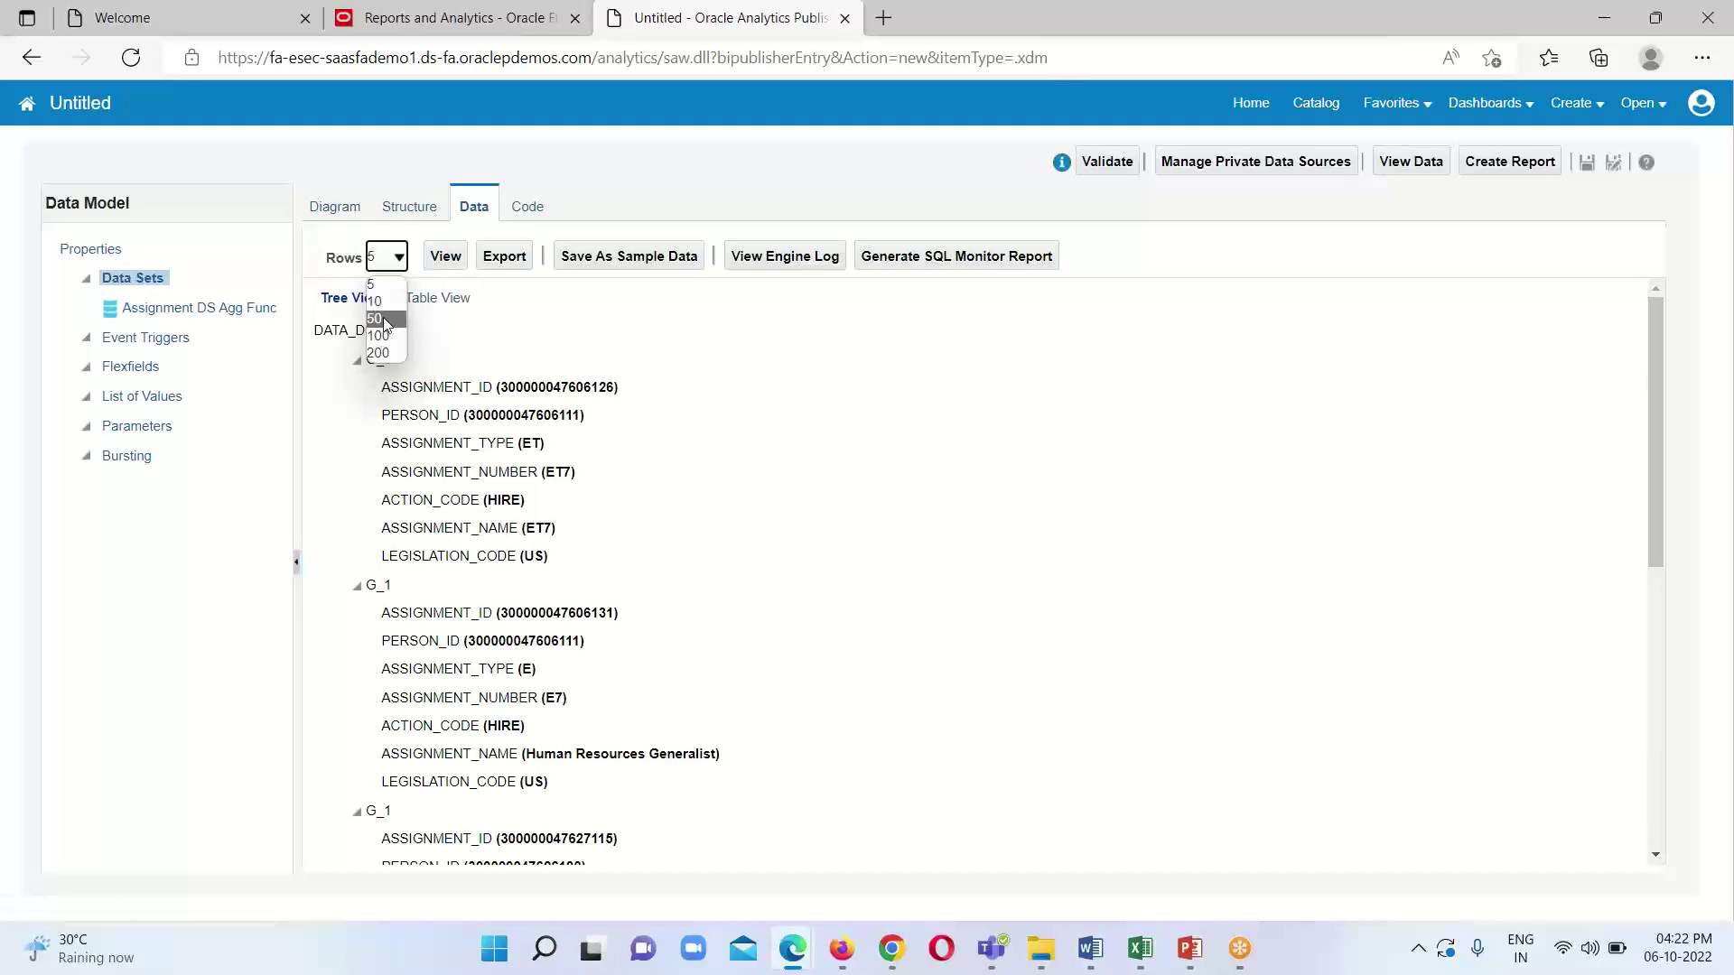
click(375, 330)
click(444, 256)
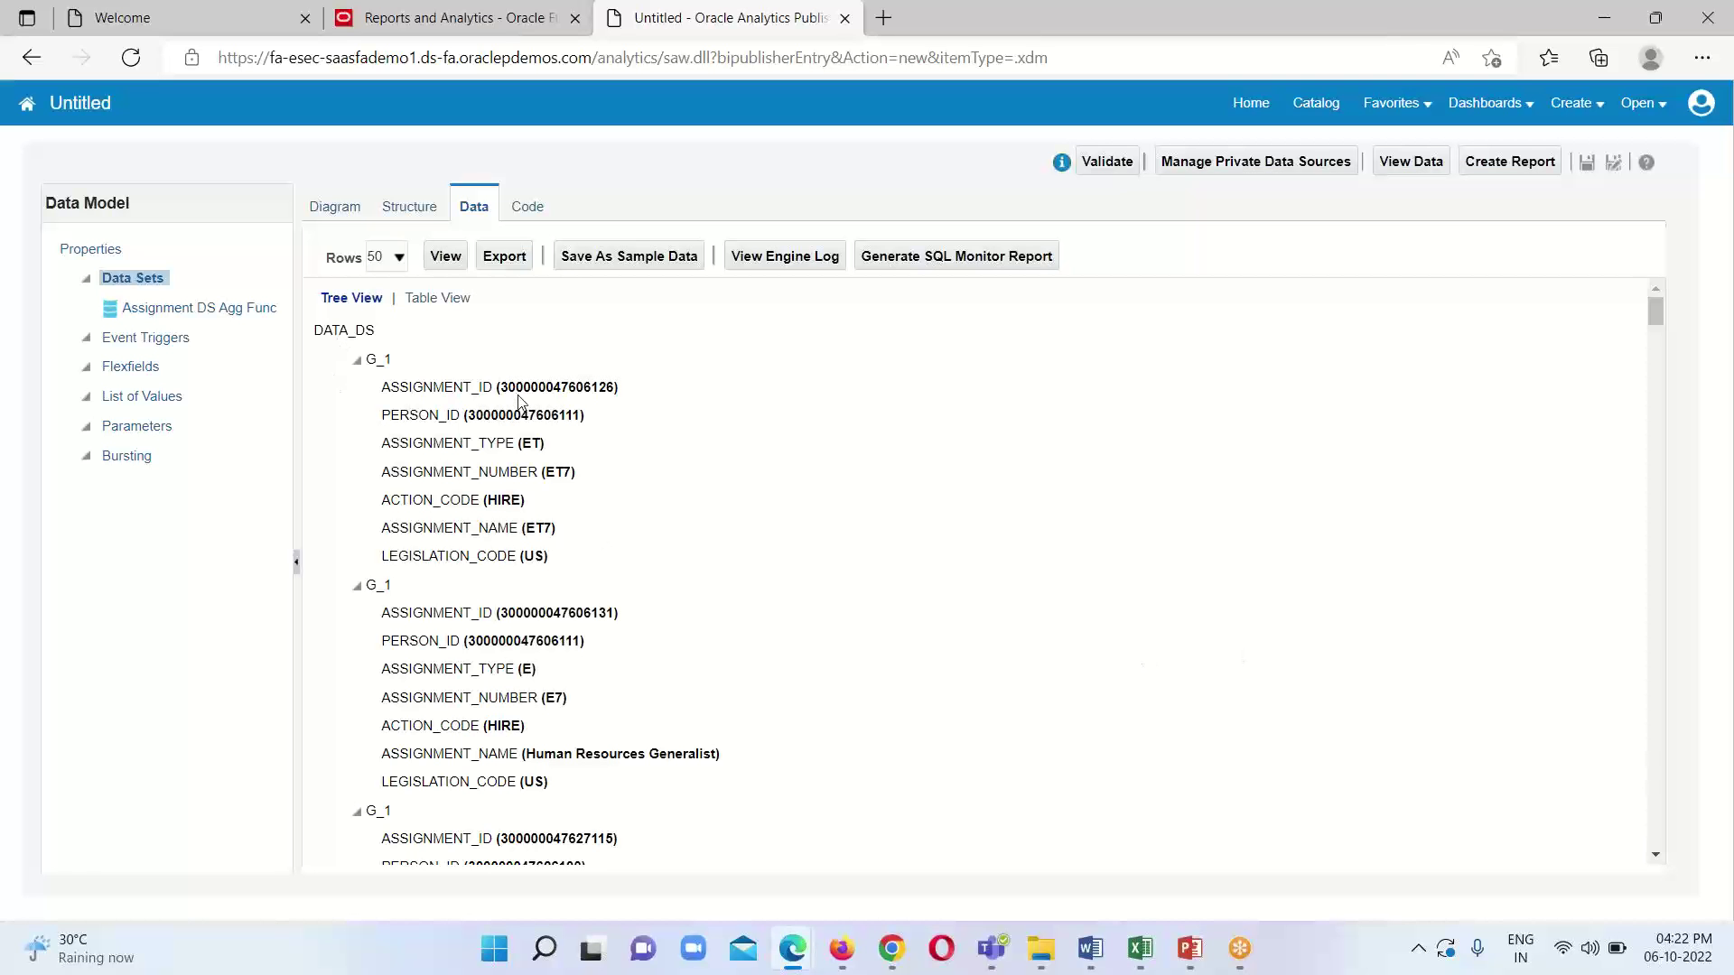
scroll(1305, 576, down, 4)
scroll(1300, 570, down, 3)
scroll(1301, 570, up, 10)
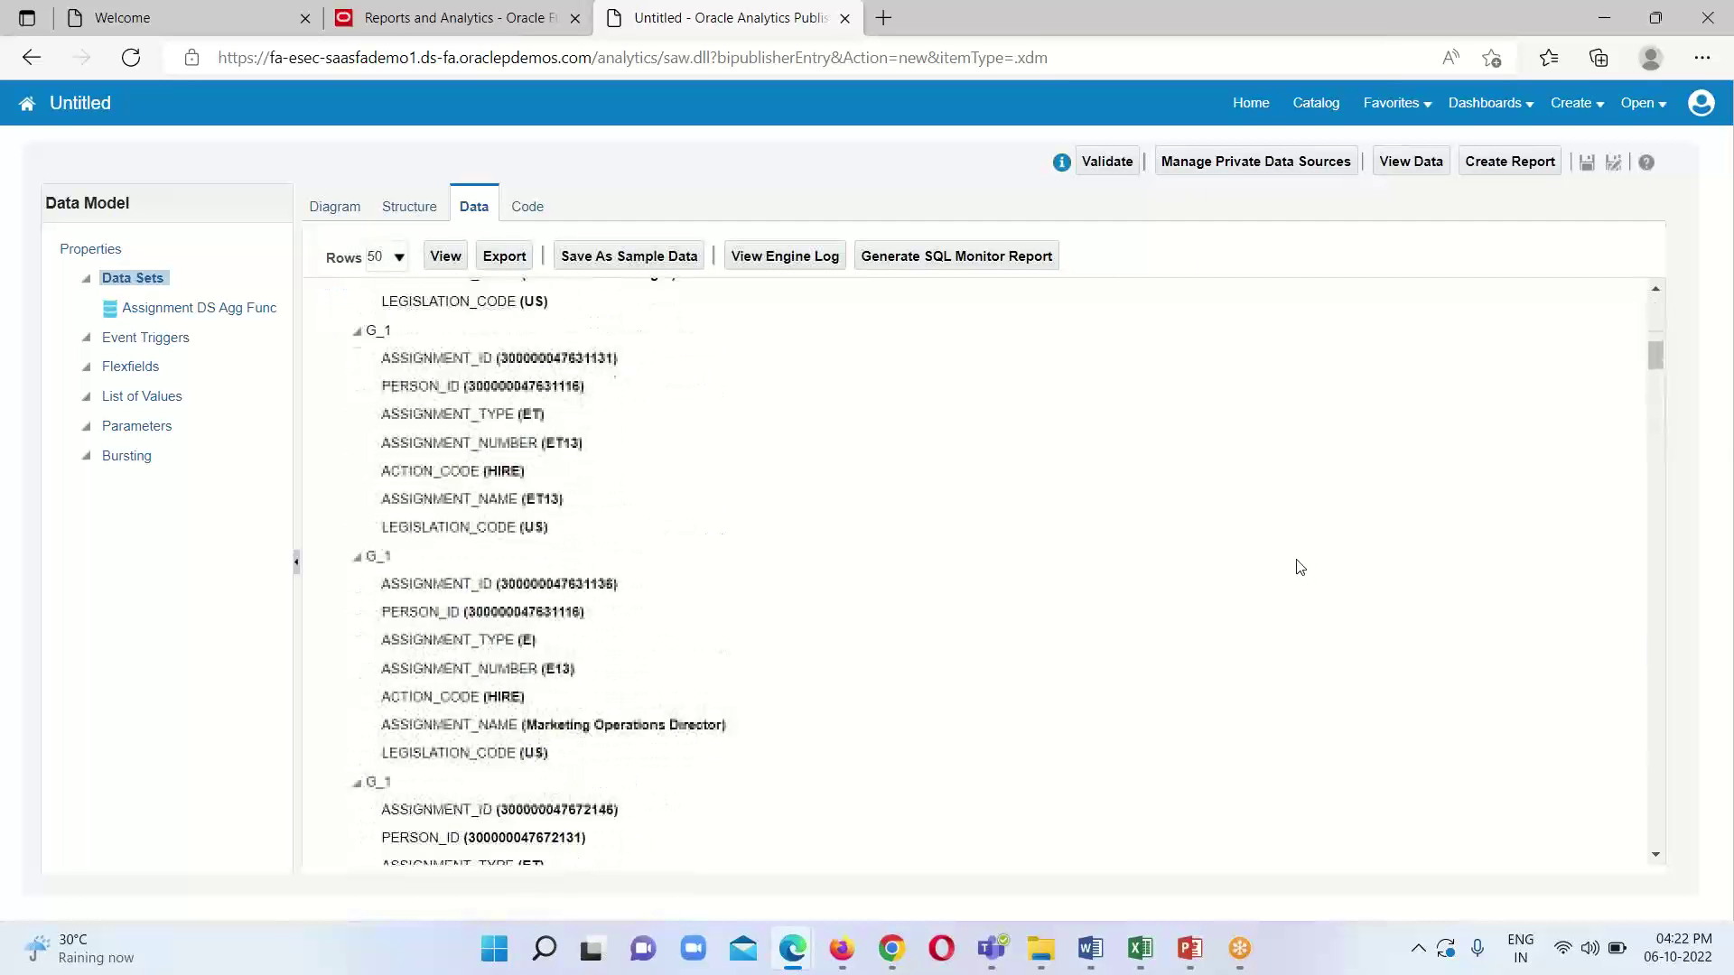
- Return to the data model diagram and move the Global Level Functions box up beside the G_1 group
click(364, 219)
click(804, 295)
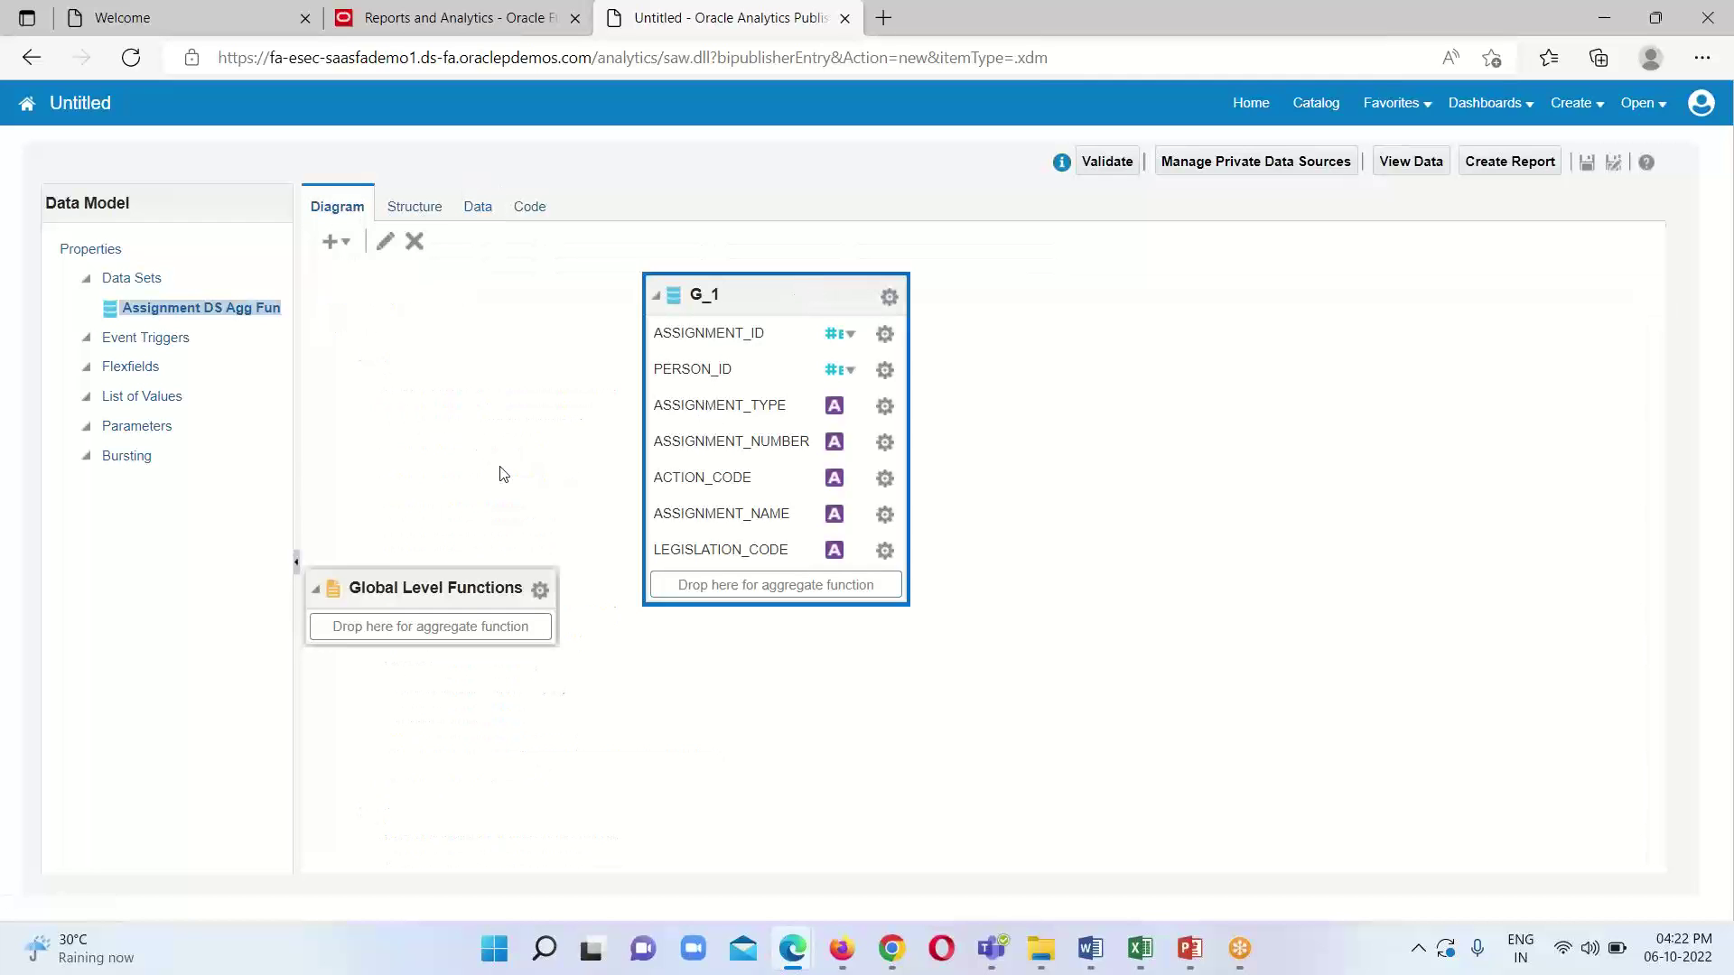
drag(440, 579, 454, 336)
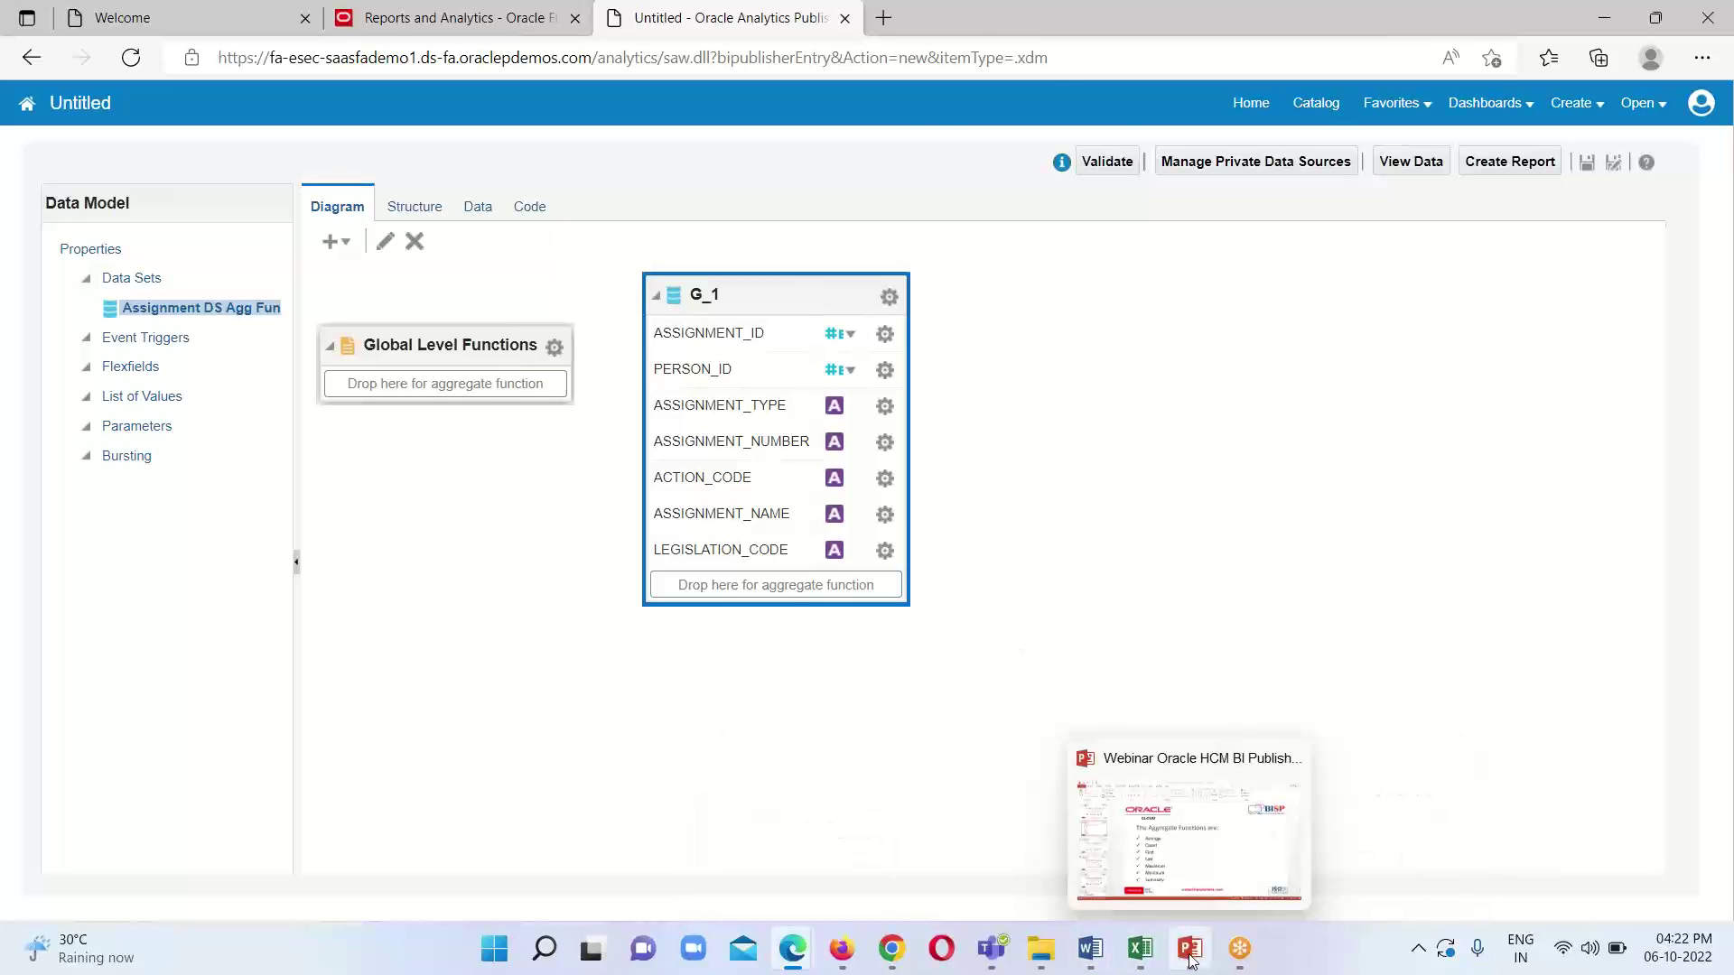
- Switch to PowerPoint to review the slide listing the aggregate functions, and return to the data model in the browser
click(1191, 853)
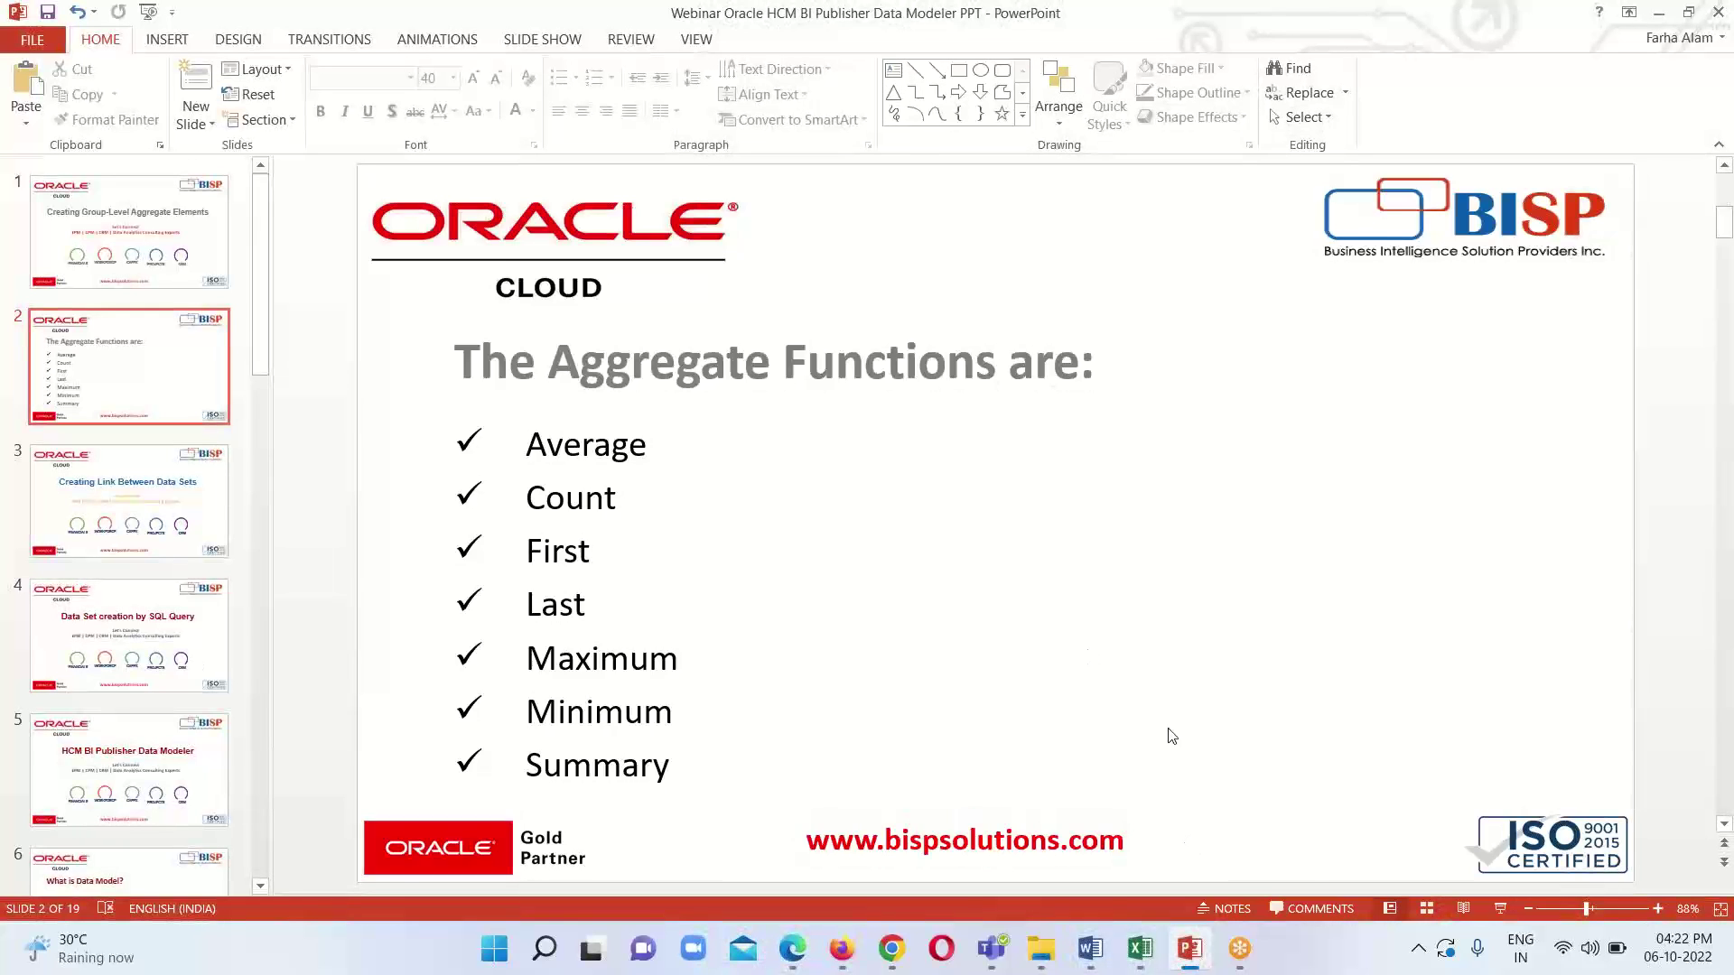
click(686, 890)
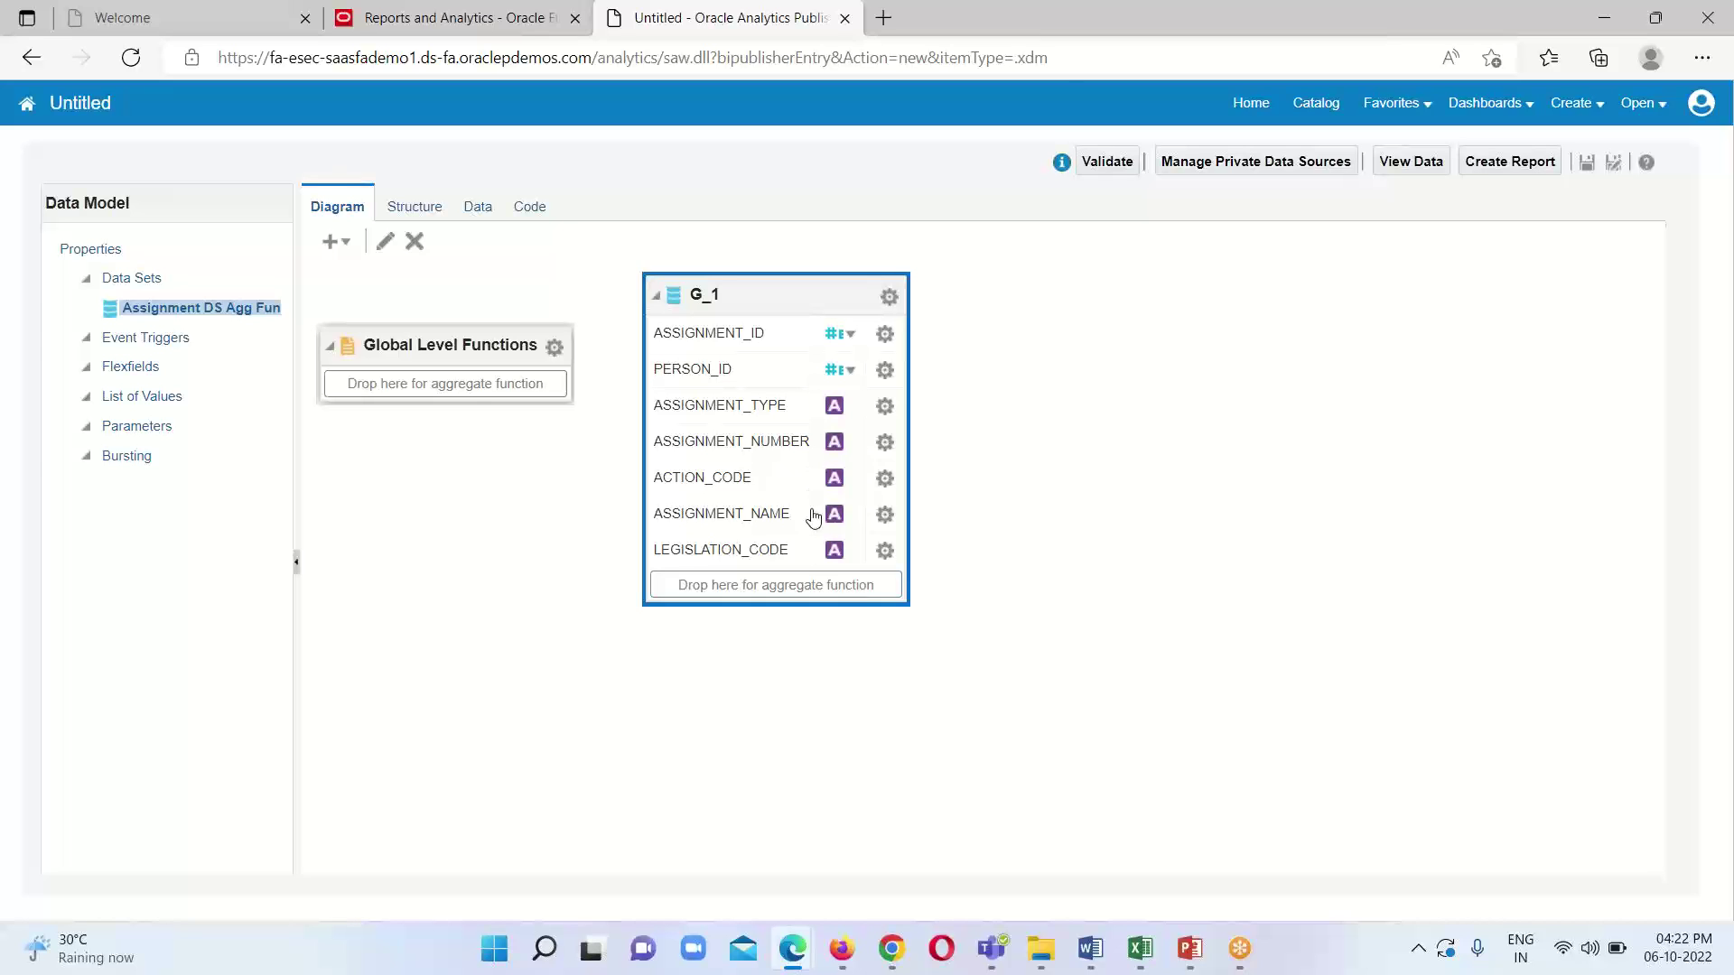
- View the data set's data as a table and examine its assignment rows
click(1410, 156)
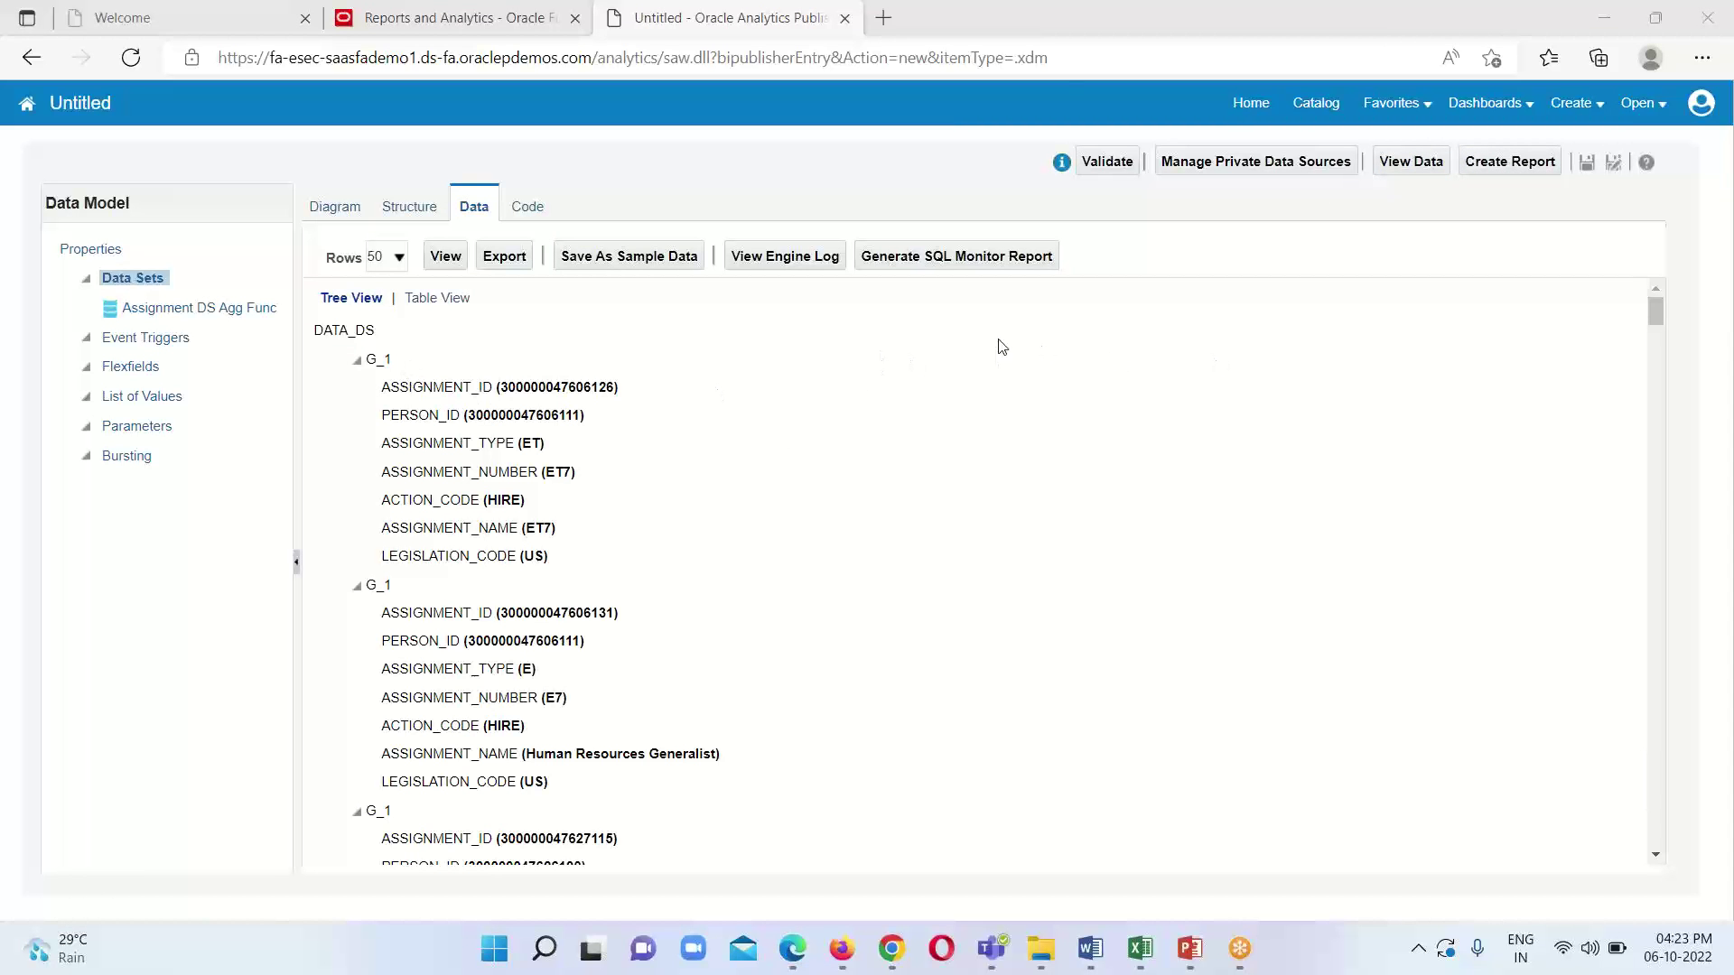
click(436, 291)
scroll(921, 461, down, 5)
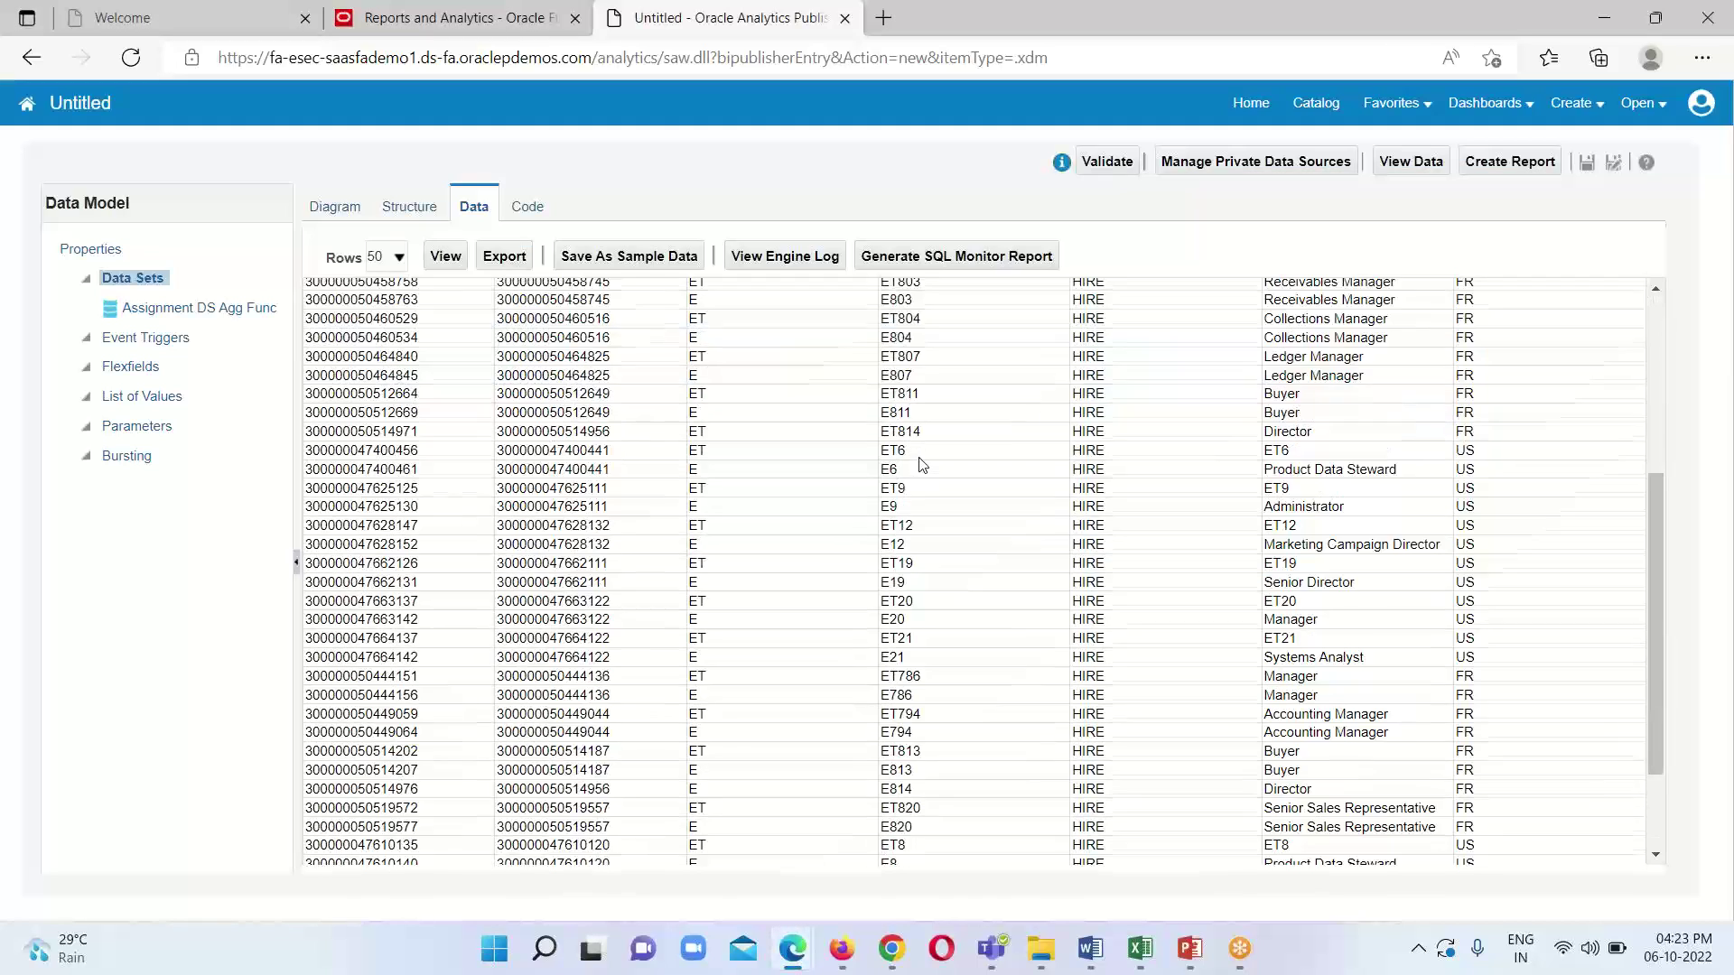
- Return to the data model diagram and add ASSIGNMENT_TYPE from G_1 to Global Level Functions as an aggregate element
scroll(920, 463, down, 1)
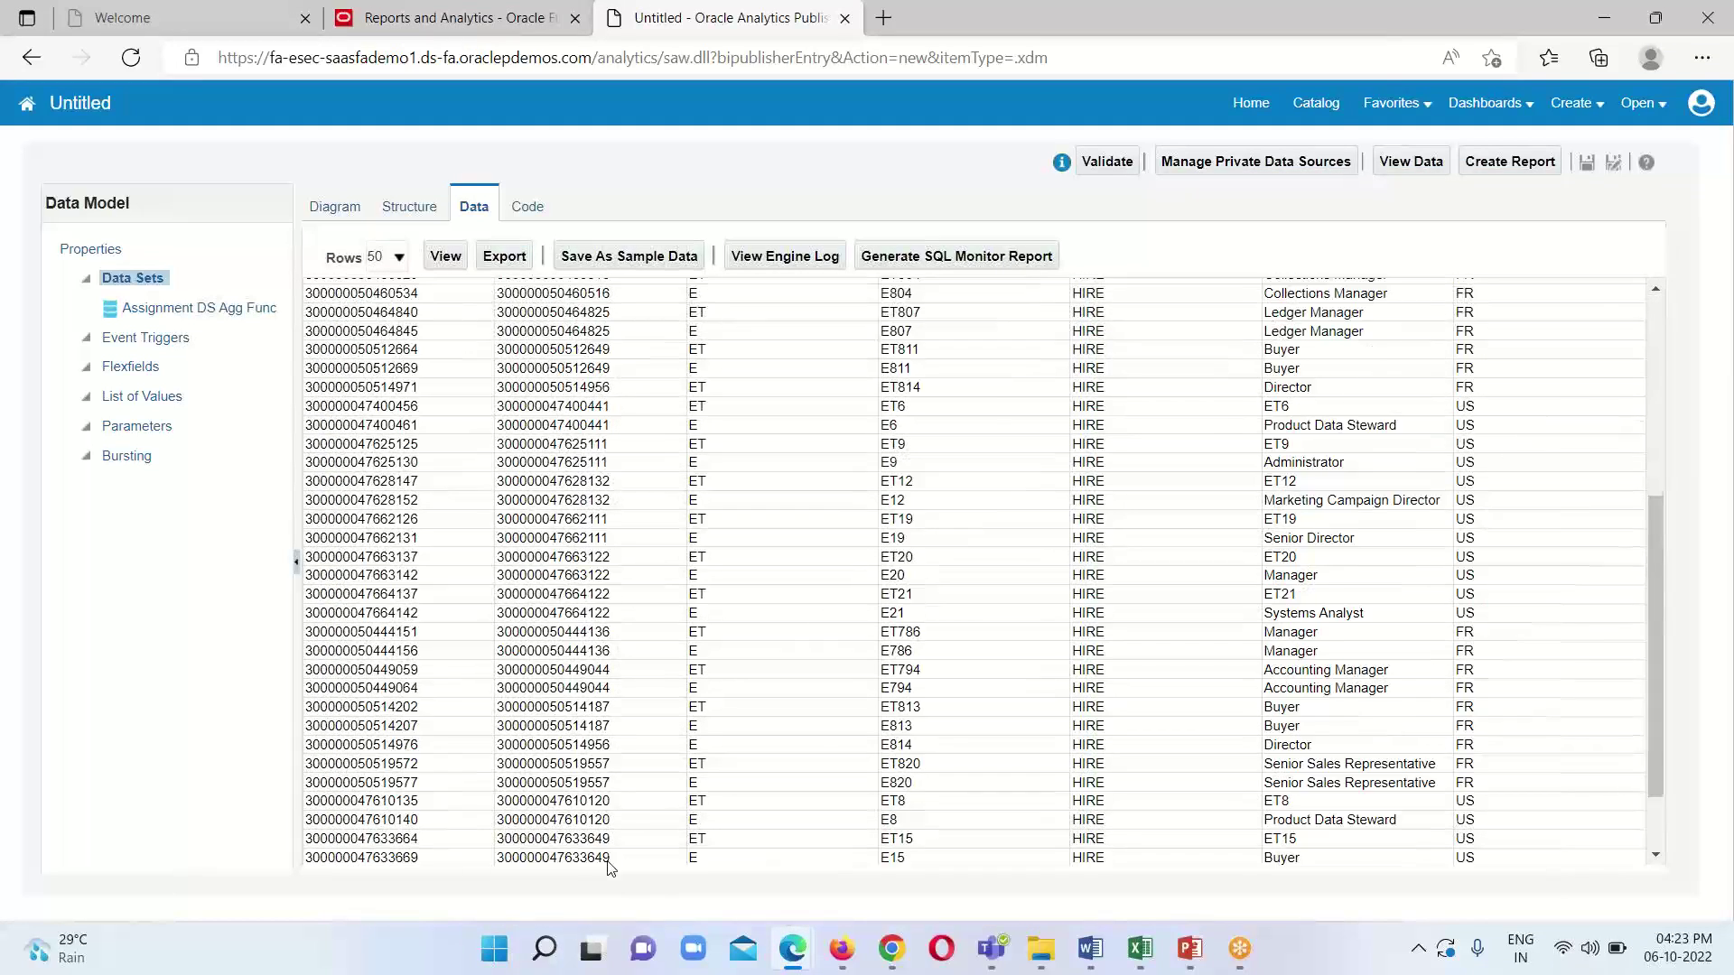
scroll(609, 867, up, 7)
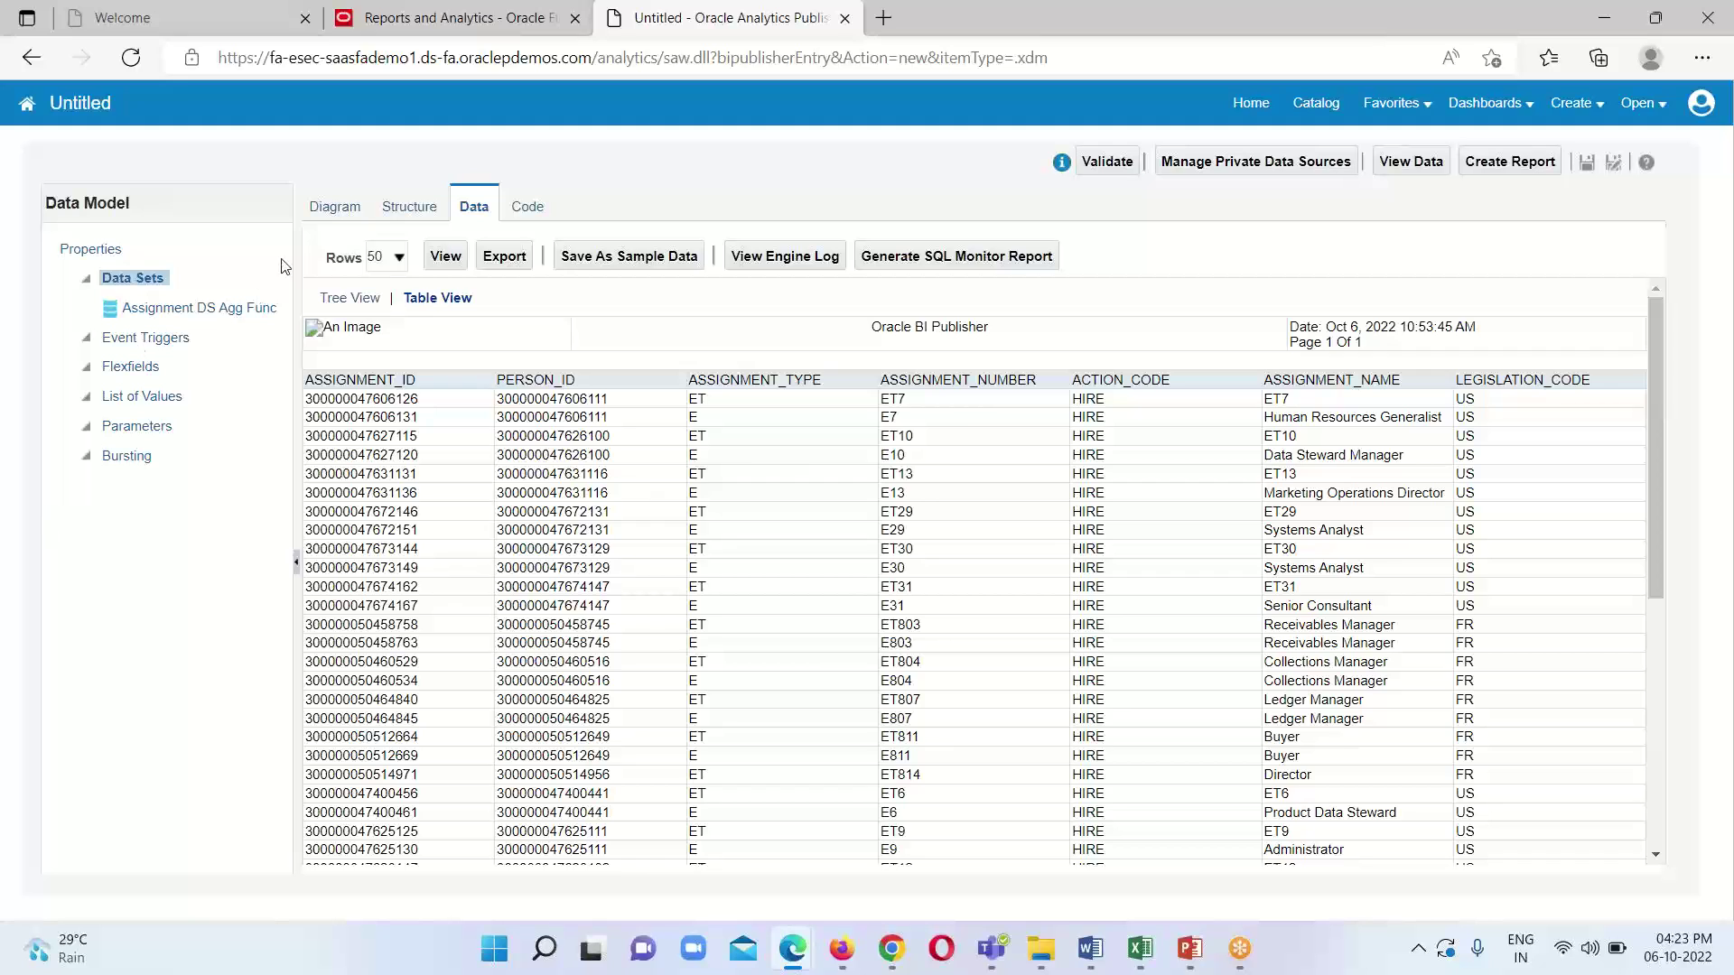
click(351, 215)
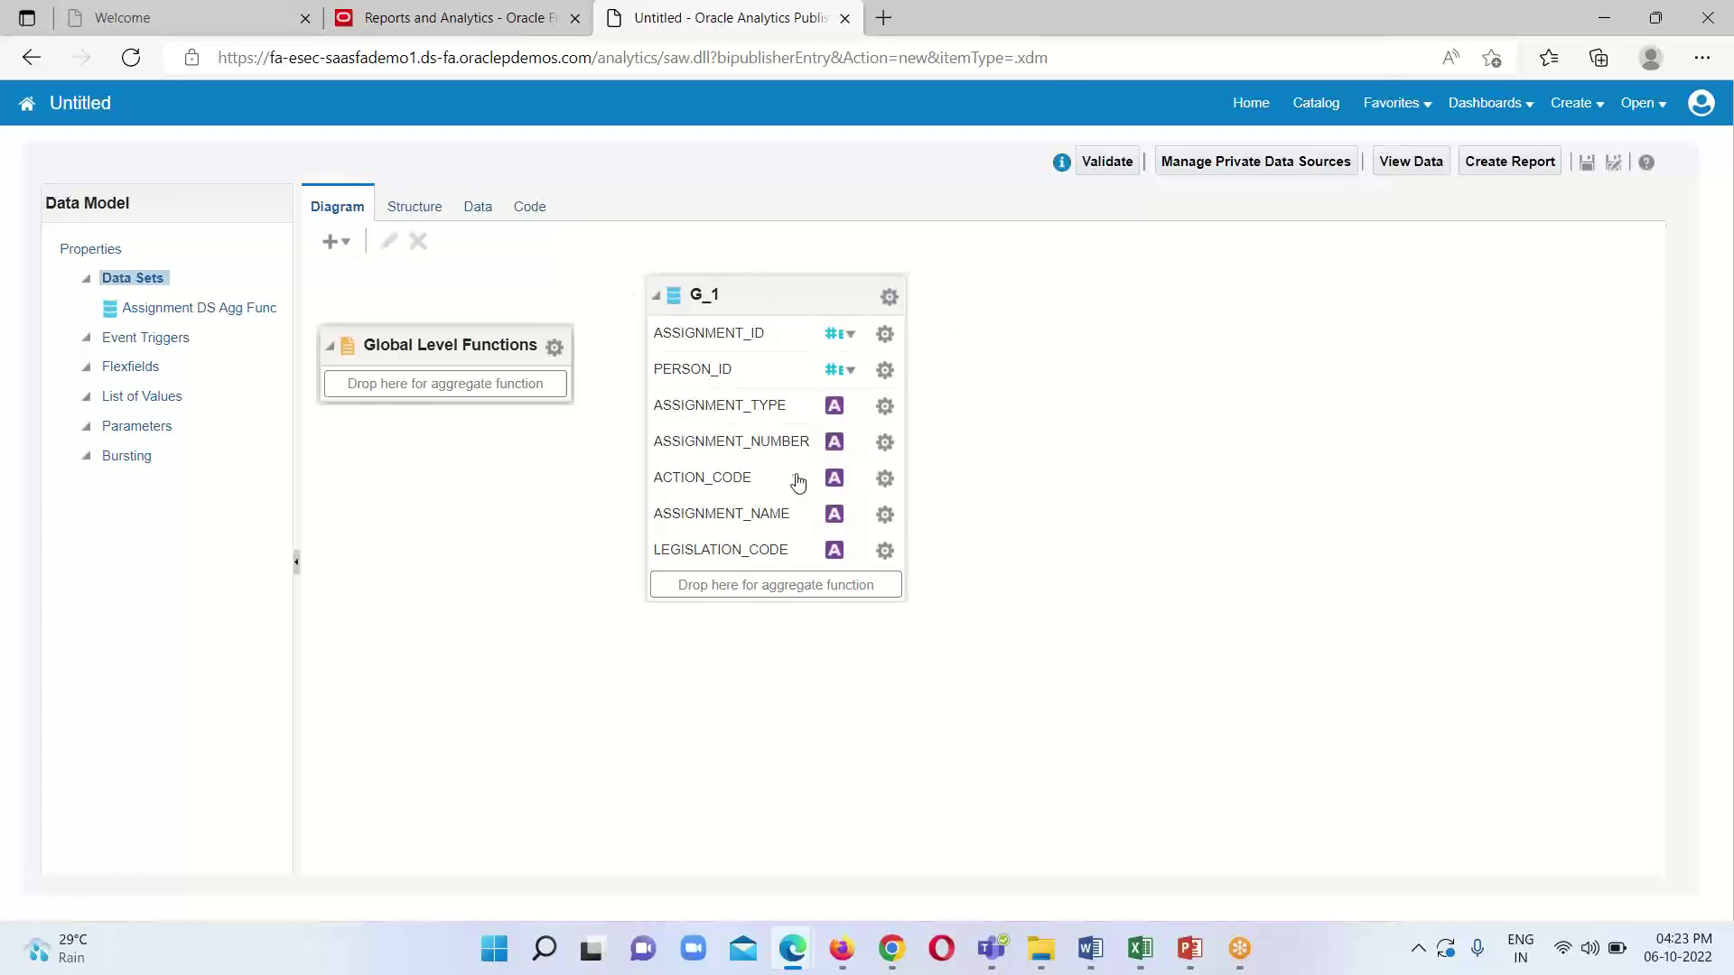
click(743, 408)
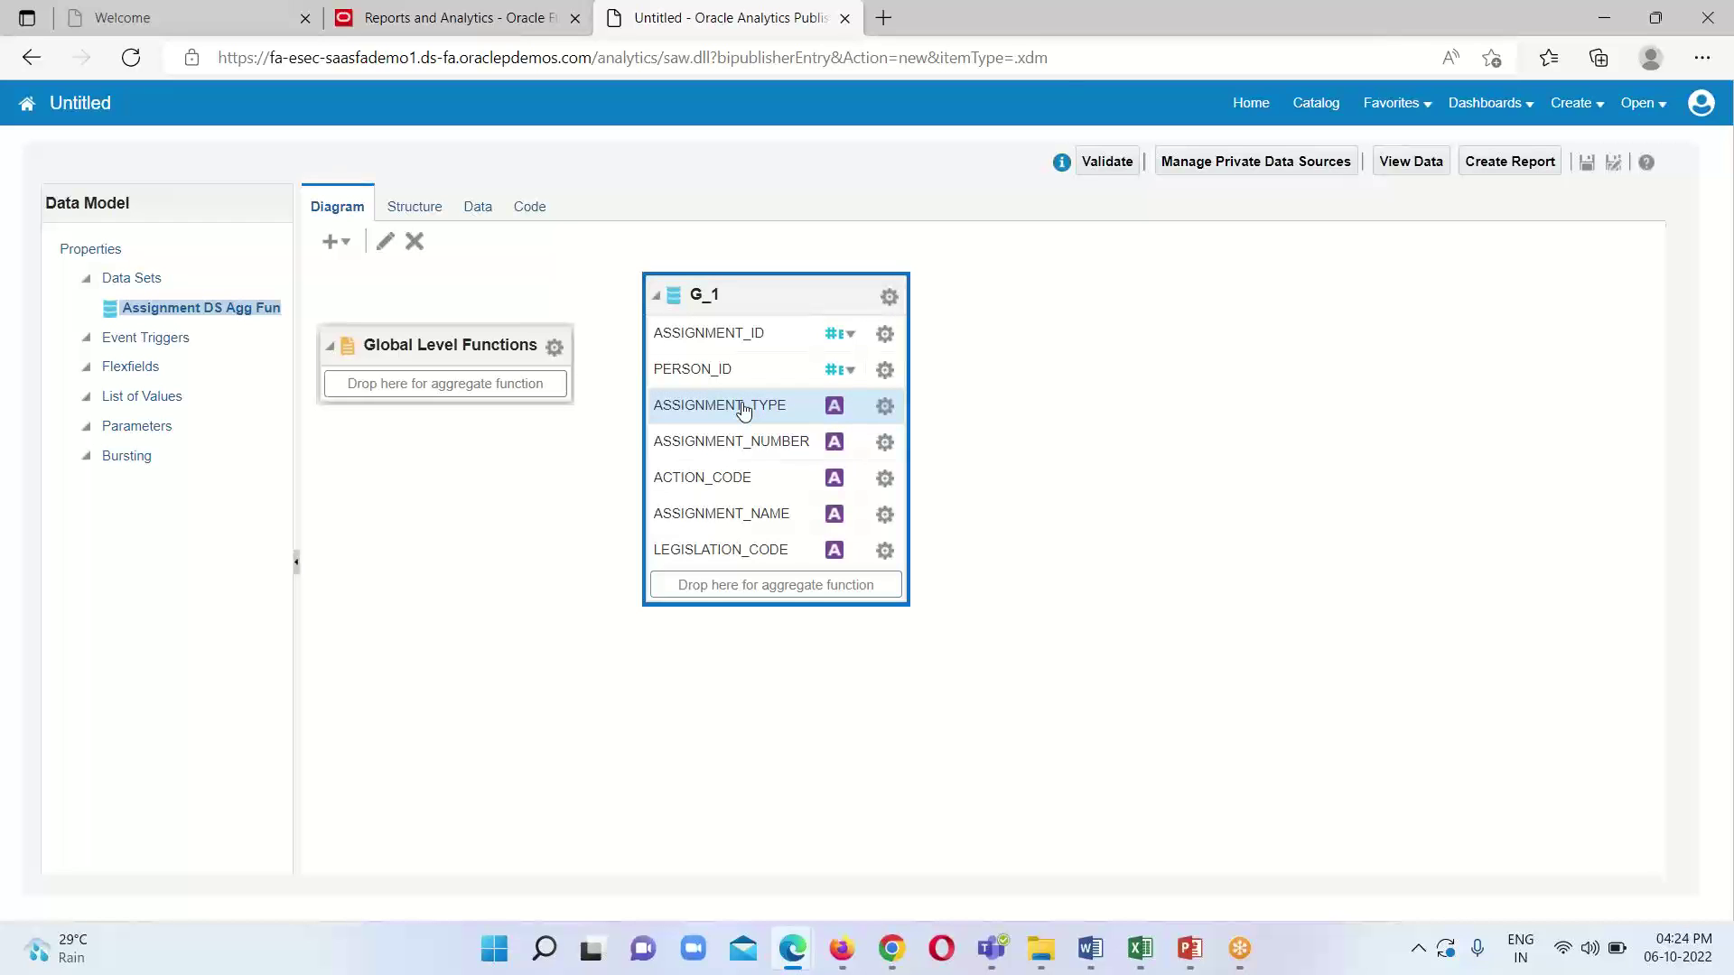
drag(743, 408, 429, 394)
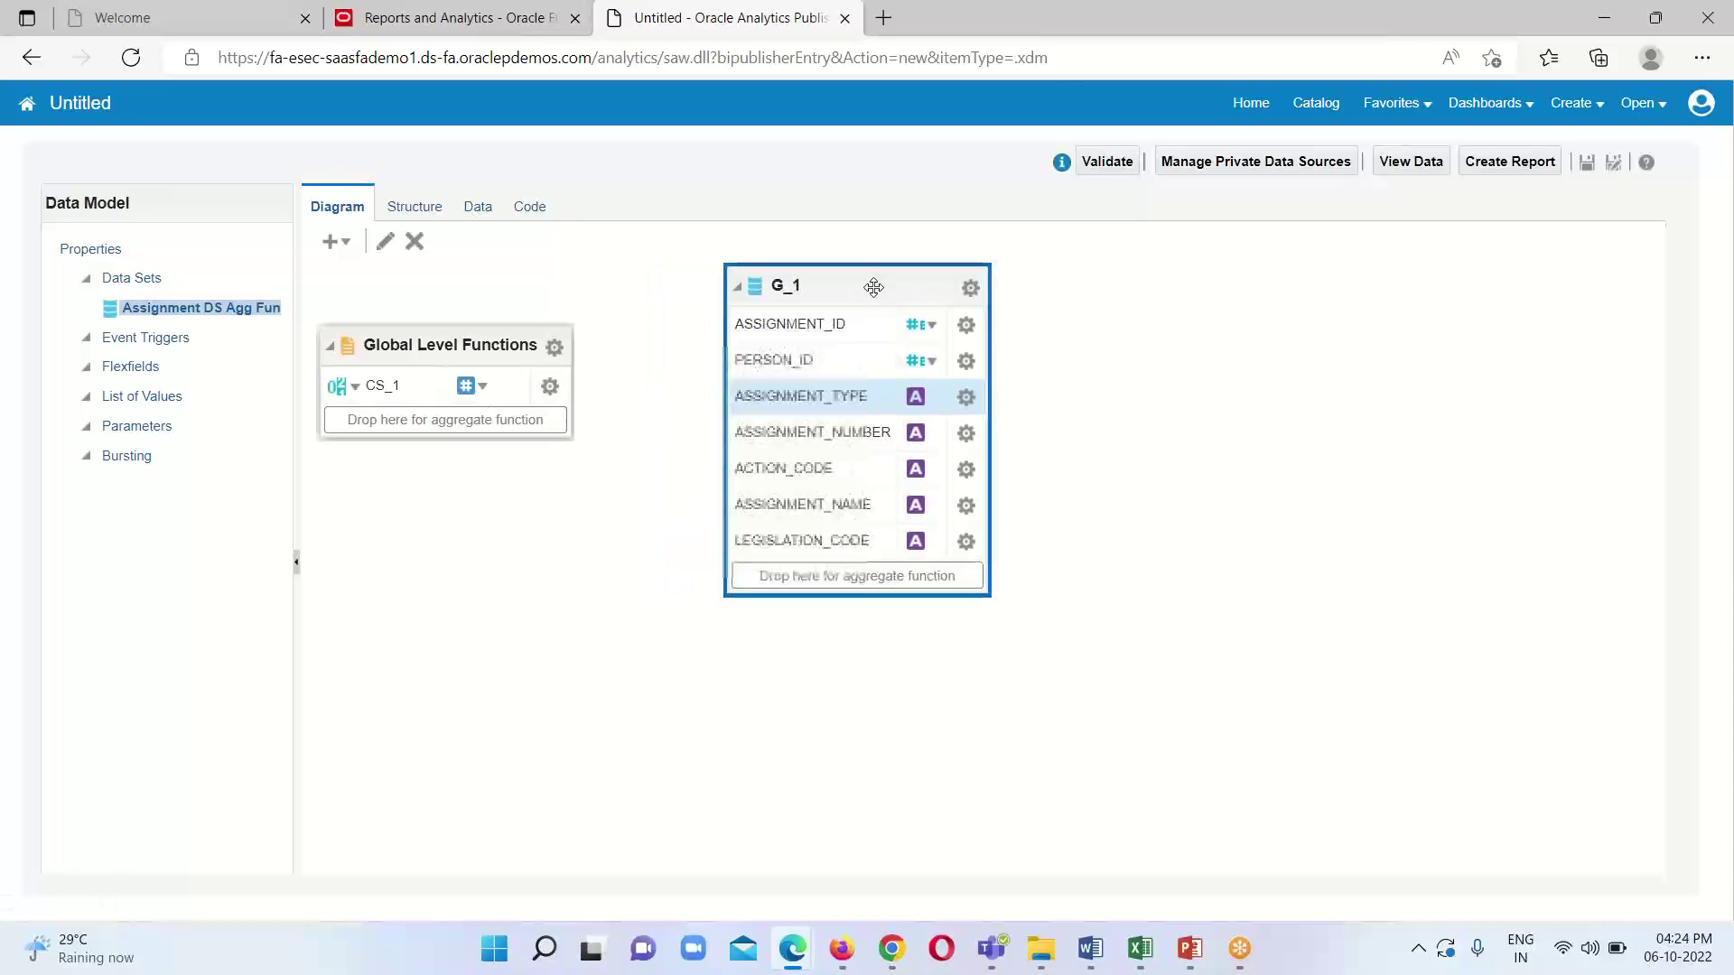
- Set the new global element's function to First and its alias and display name to CS_FIRST
click(550, 389)
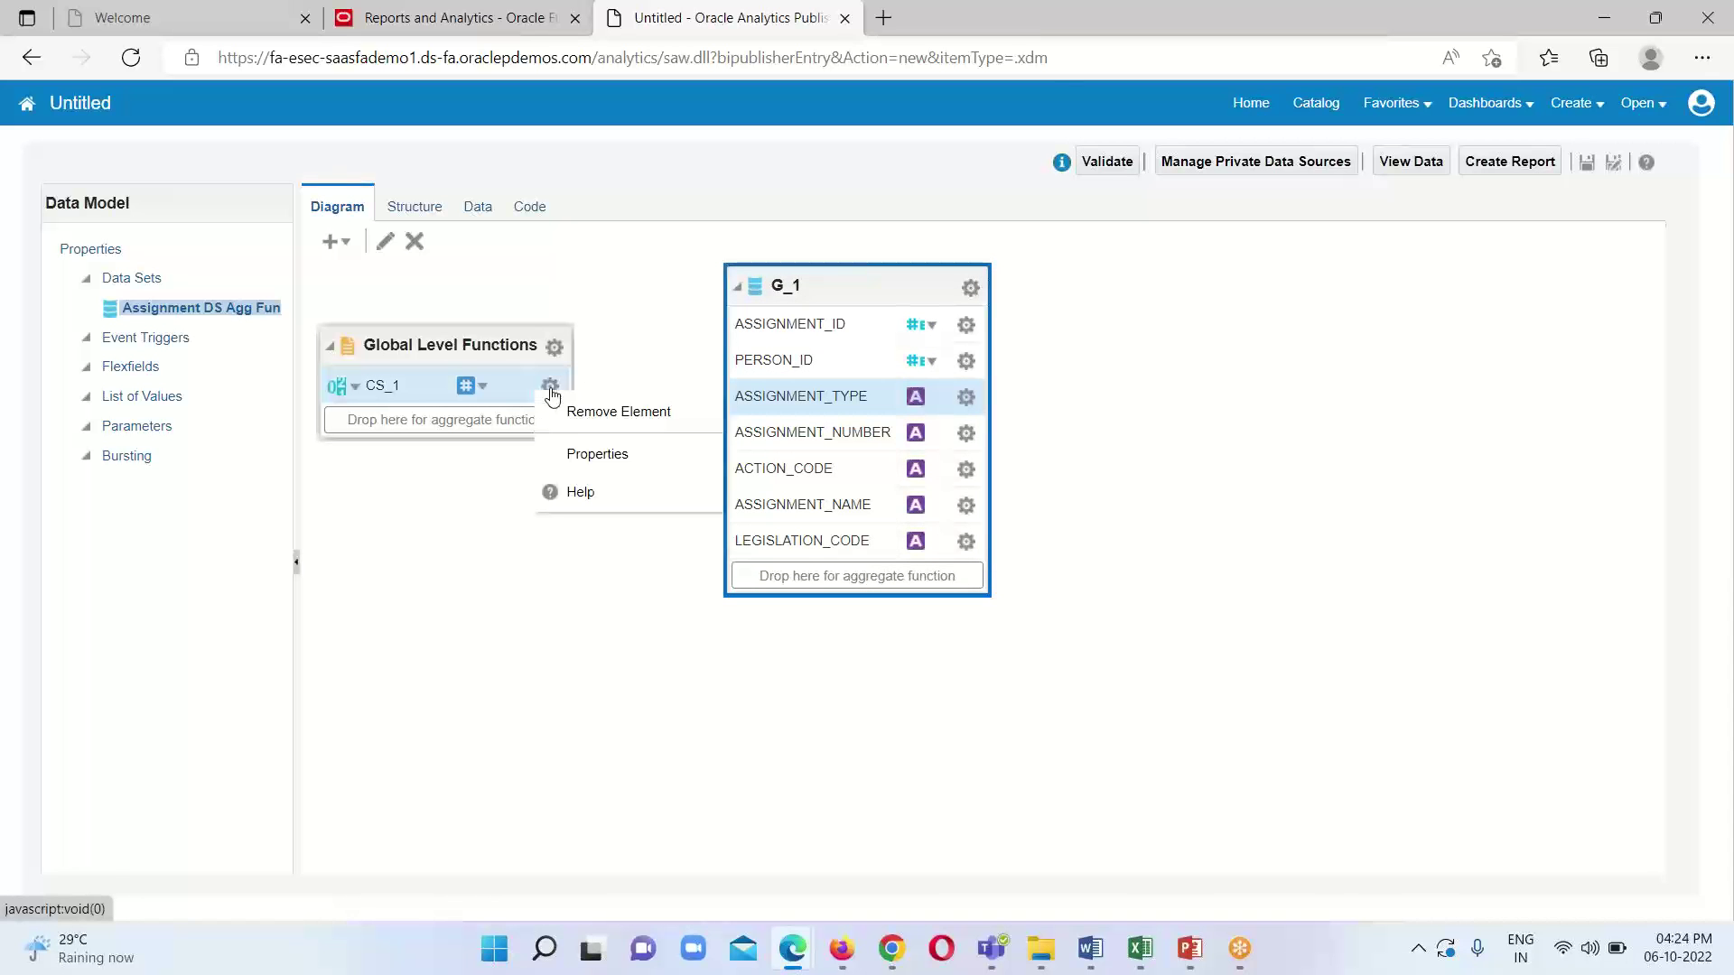
click(582, 456)
click(836, 429)
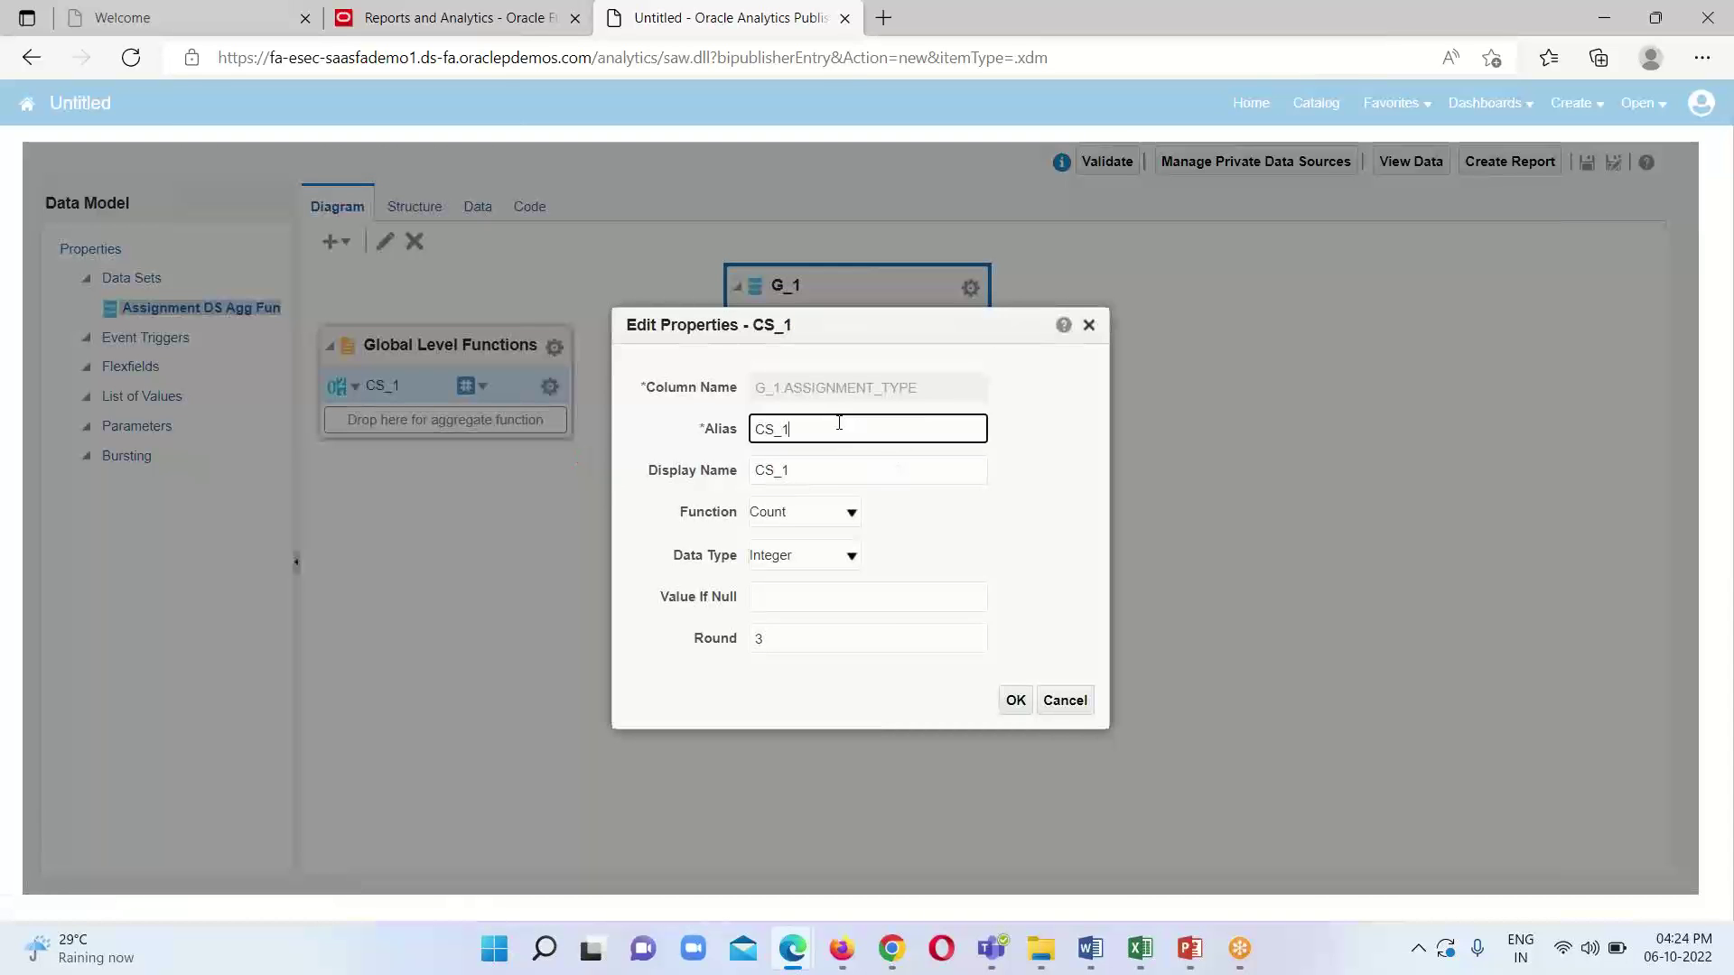
click(846, 514)
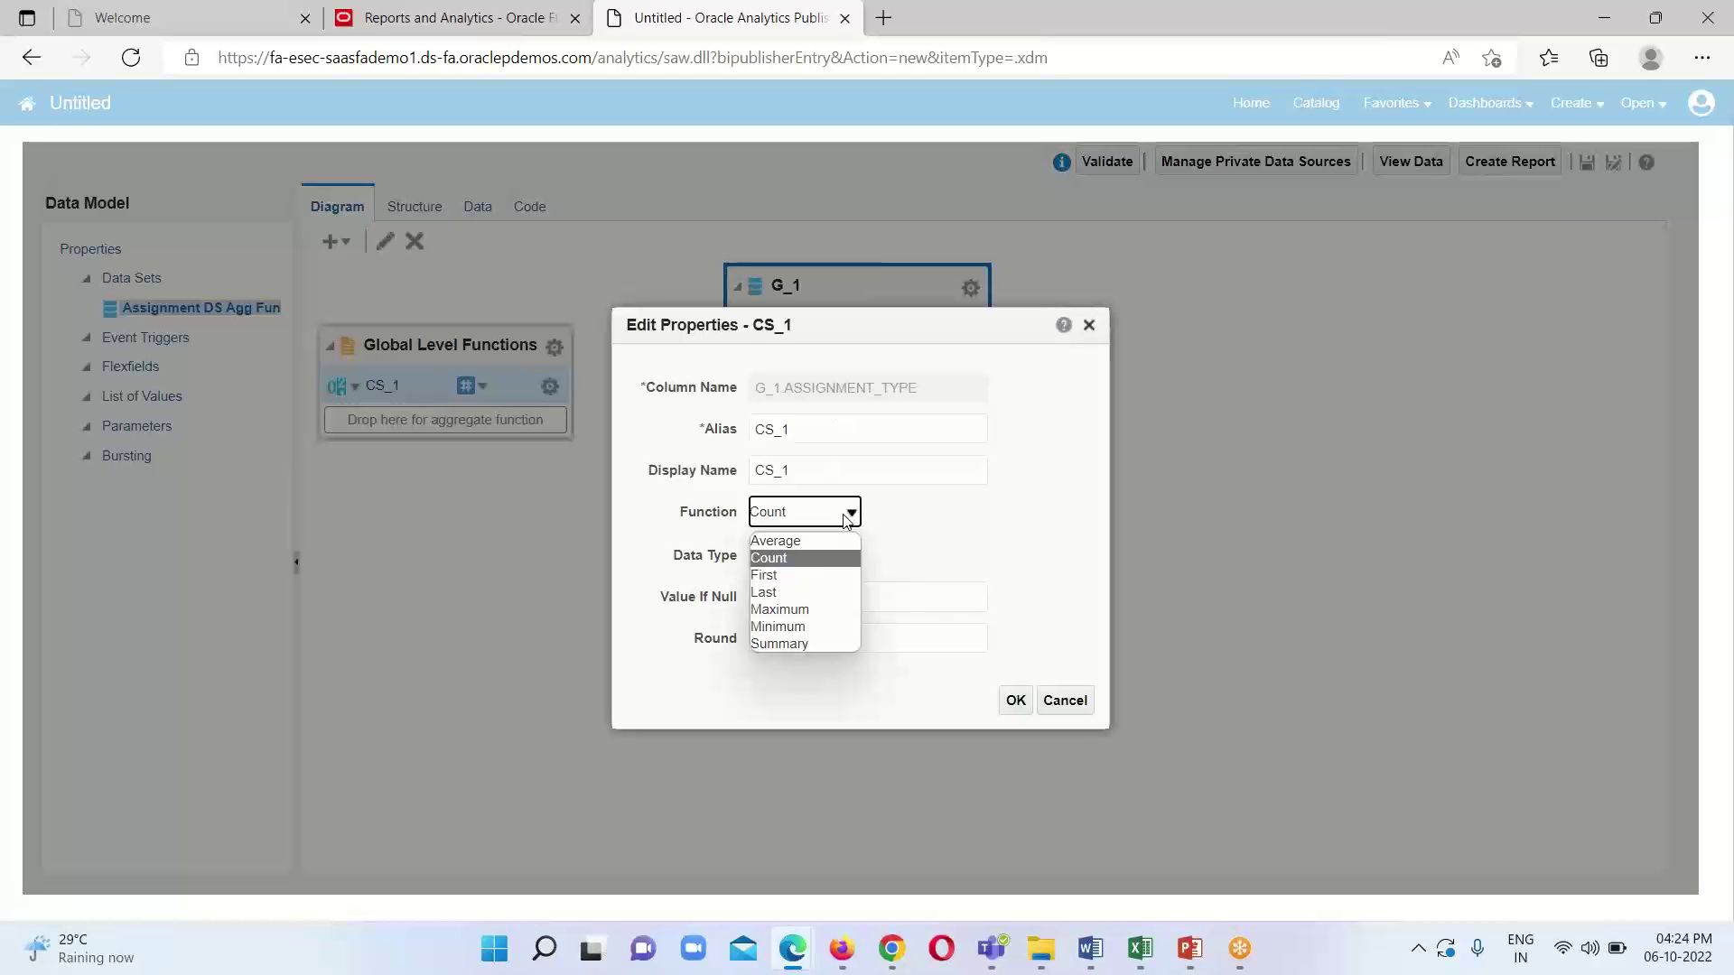
click(806, 578)
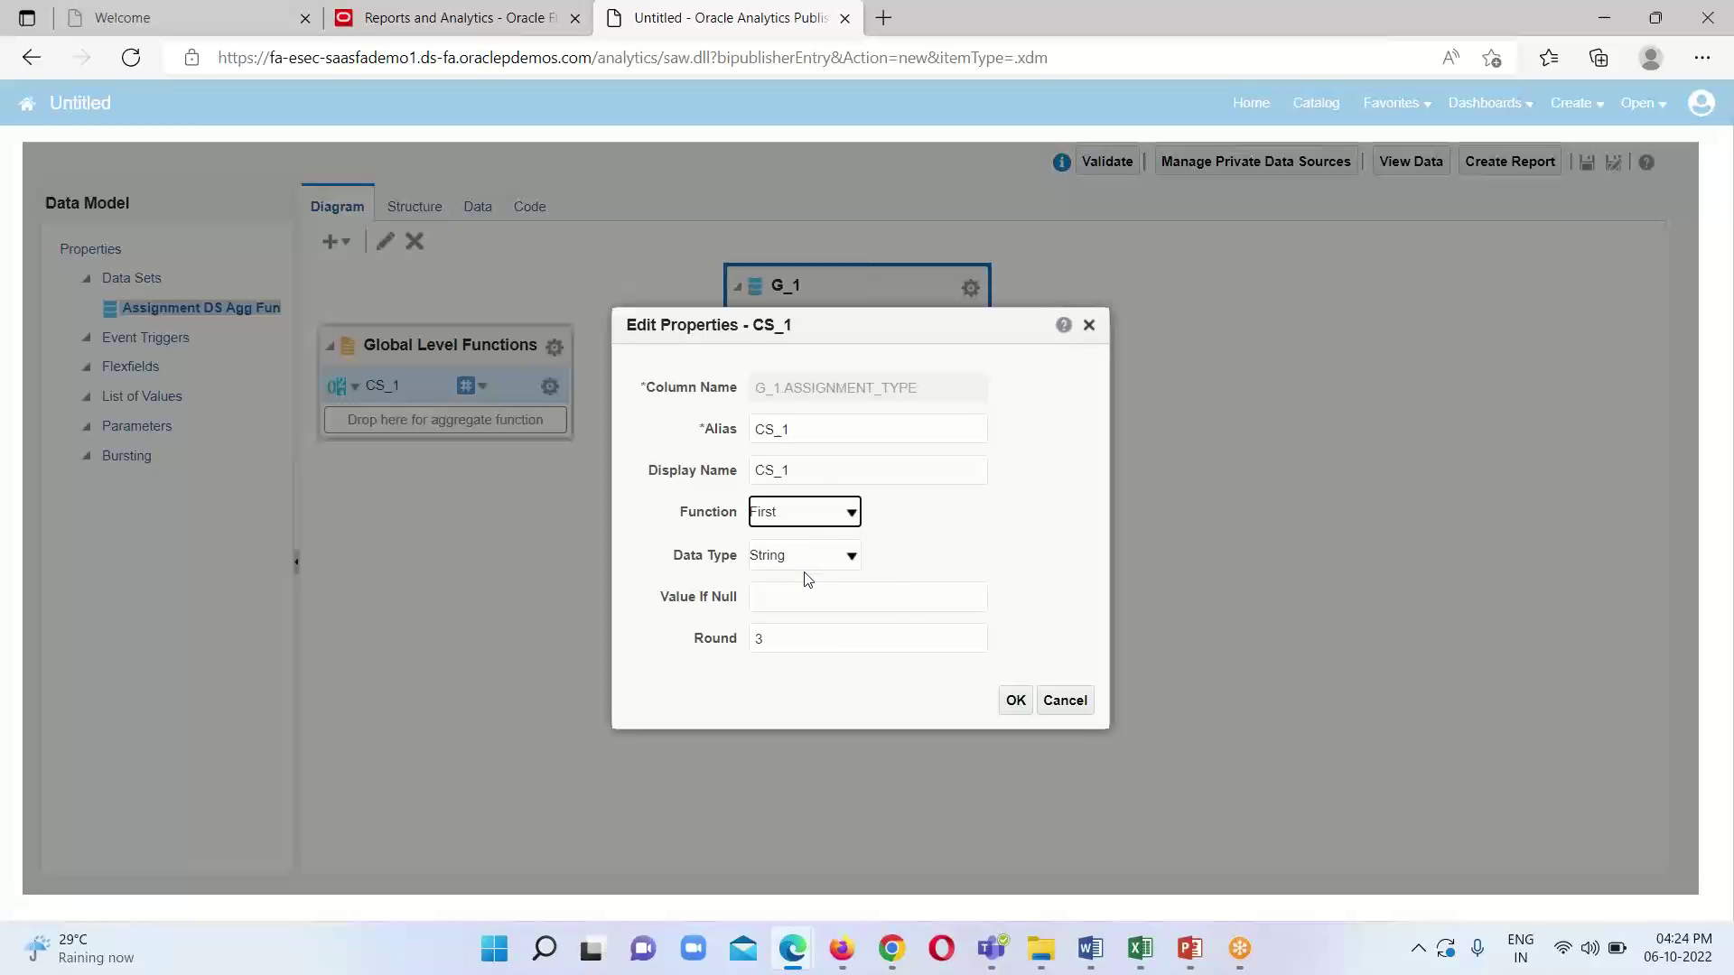
click(857, 441)
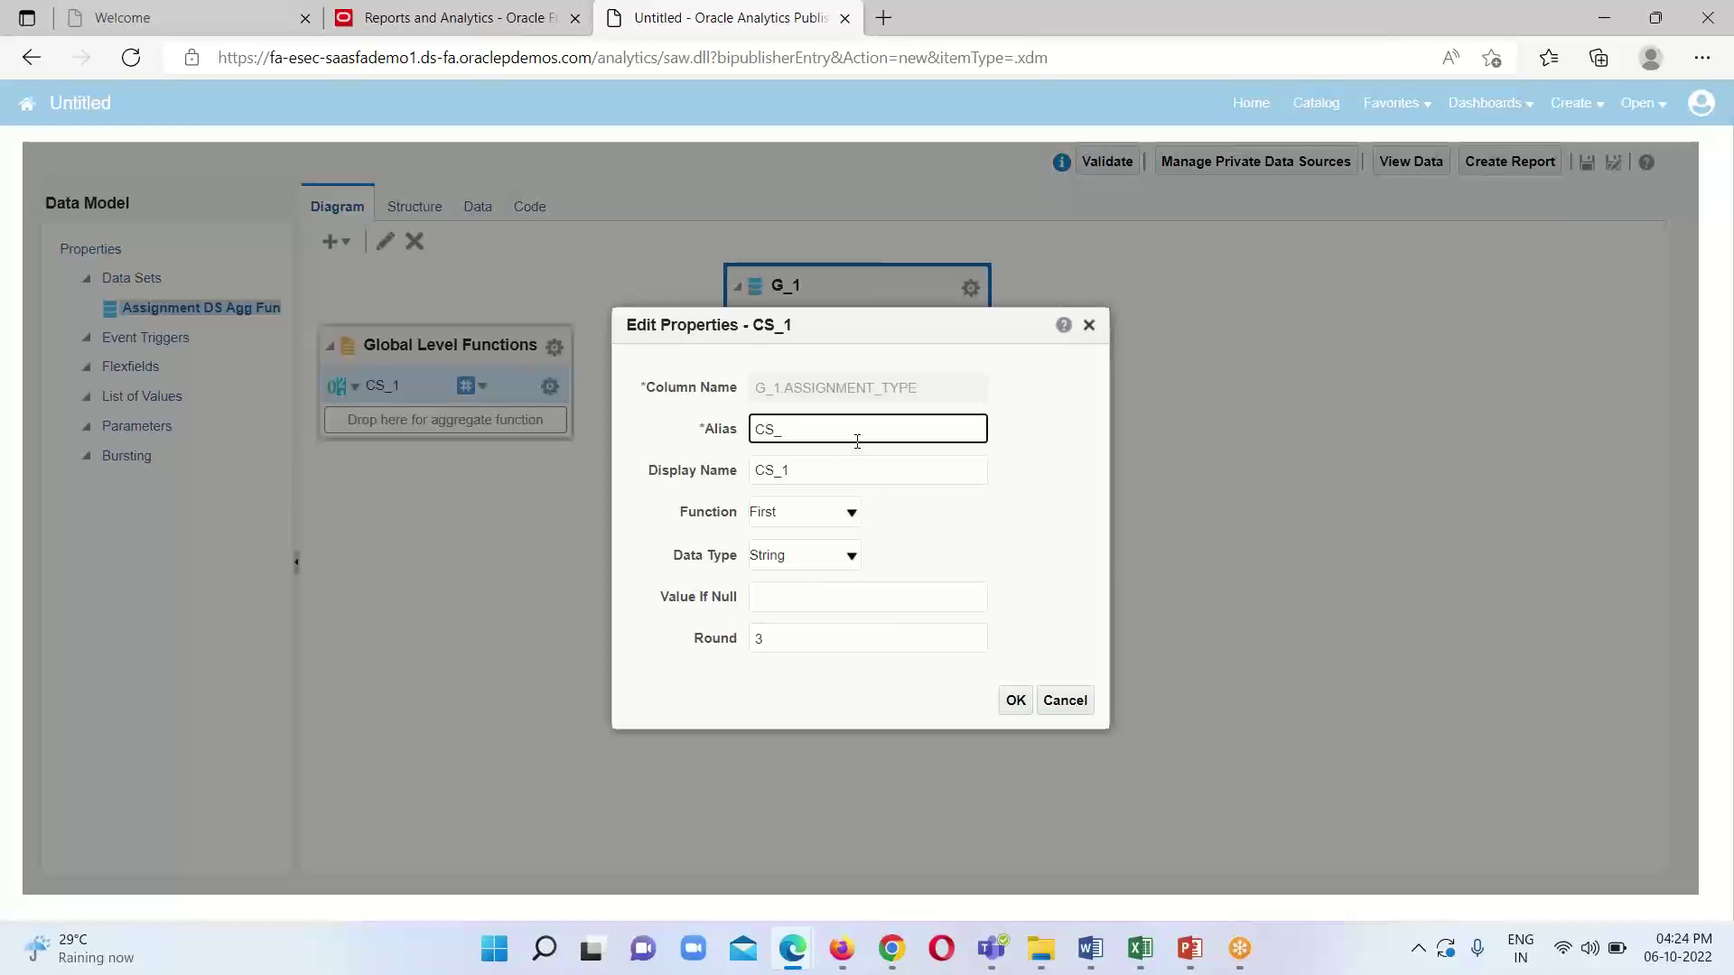
text(FIRST)
click(802, 468)
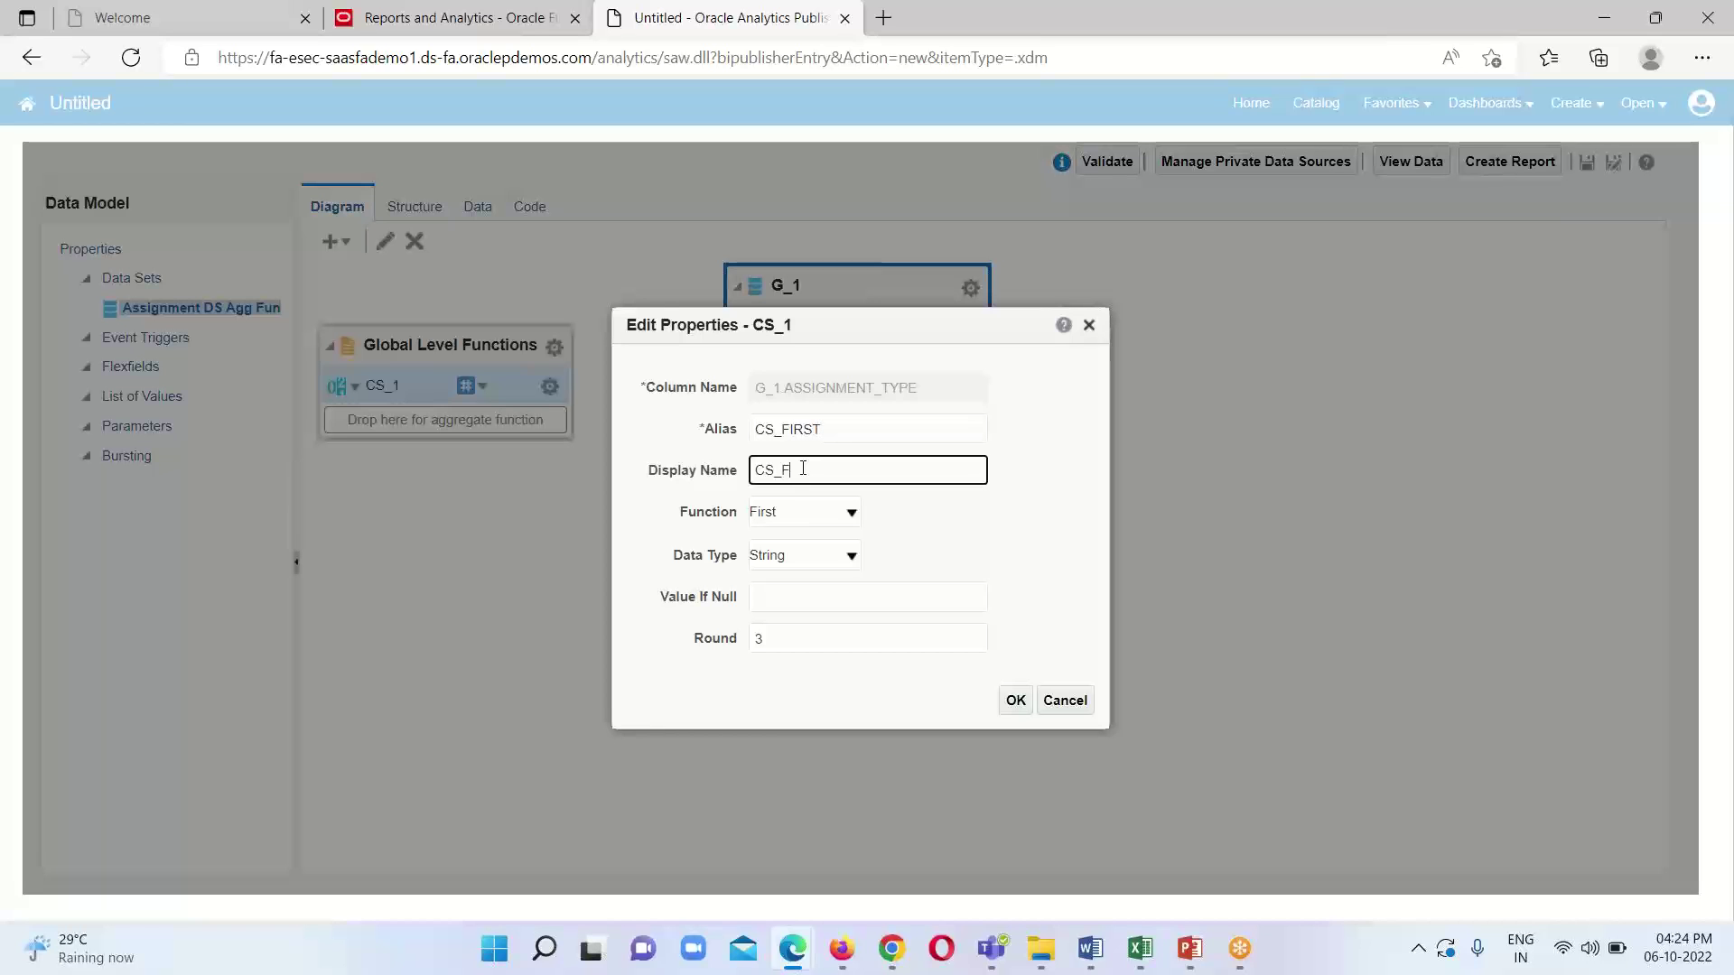
text(FIRST)
click(1014, 701)
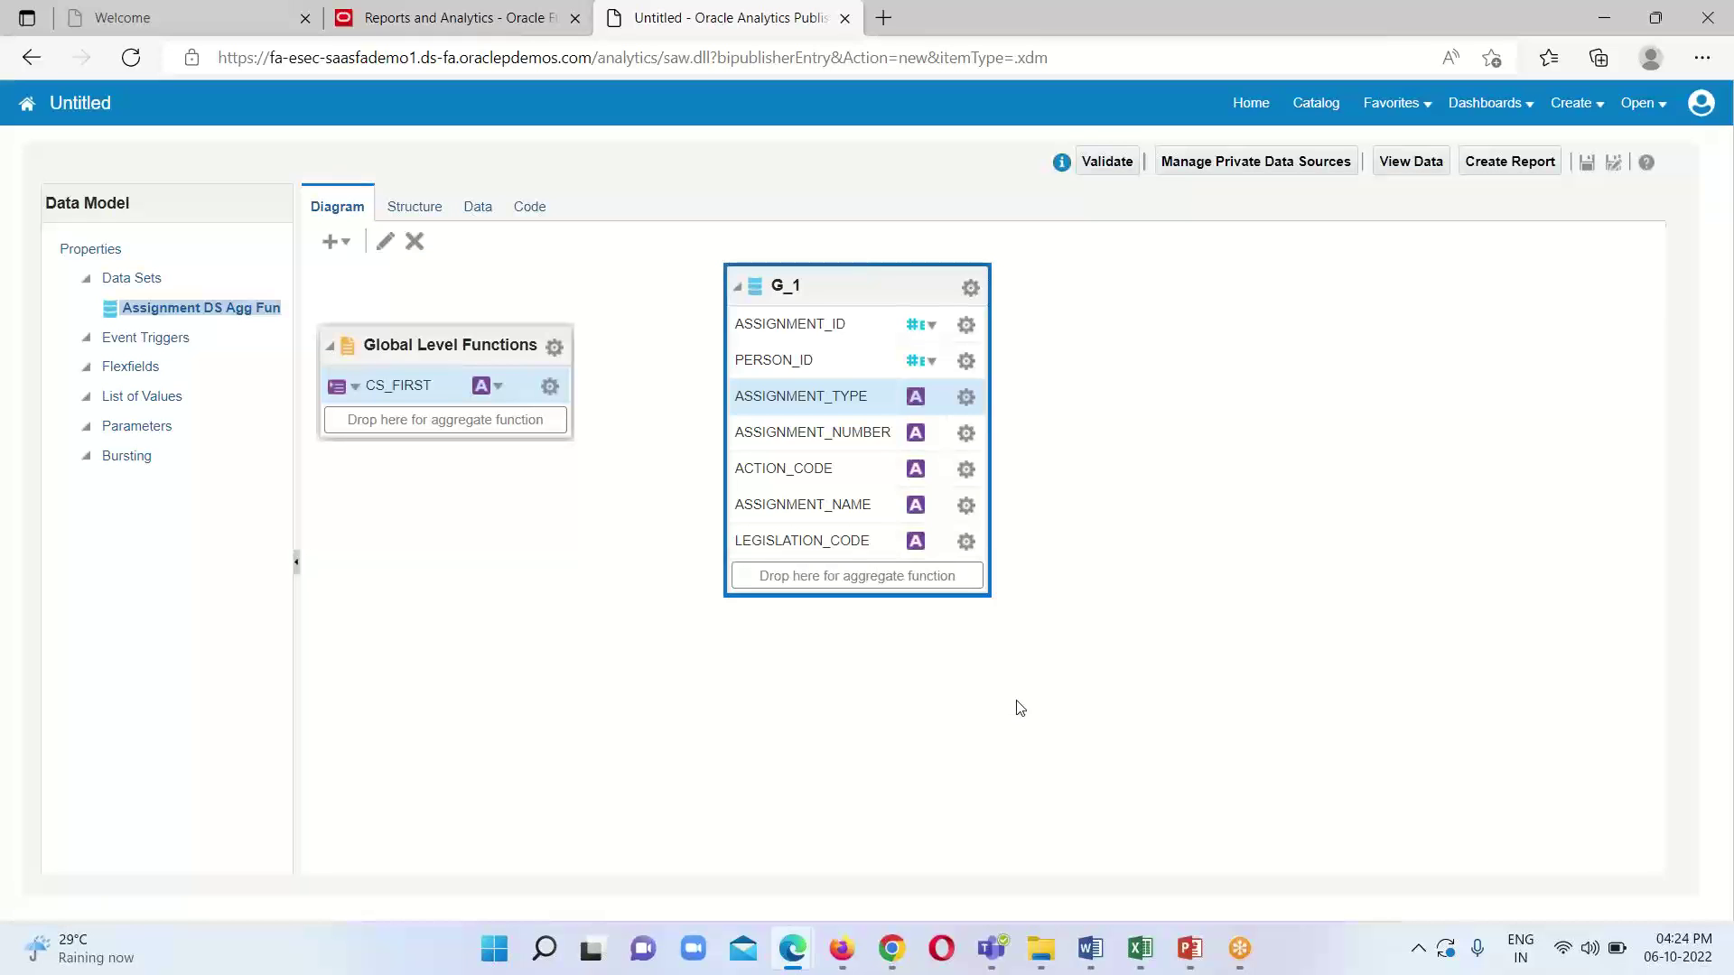
- View the data set's output as a table and compare the CS_FIRST value with the first row's ASSIGNMENT_TYPE
click(1407, 169)
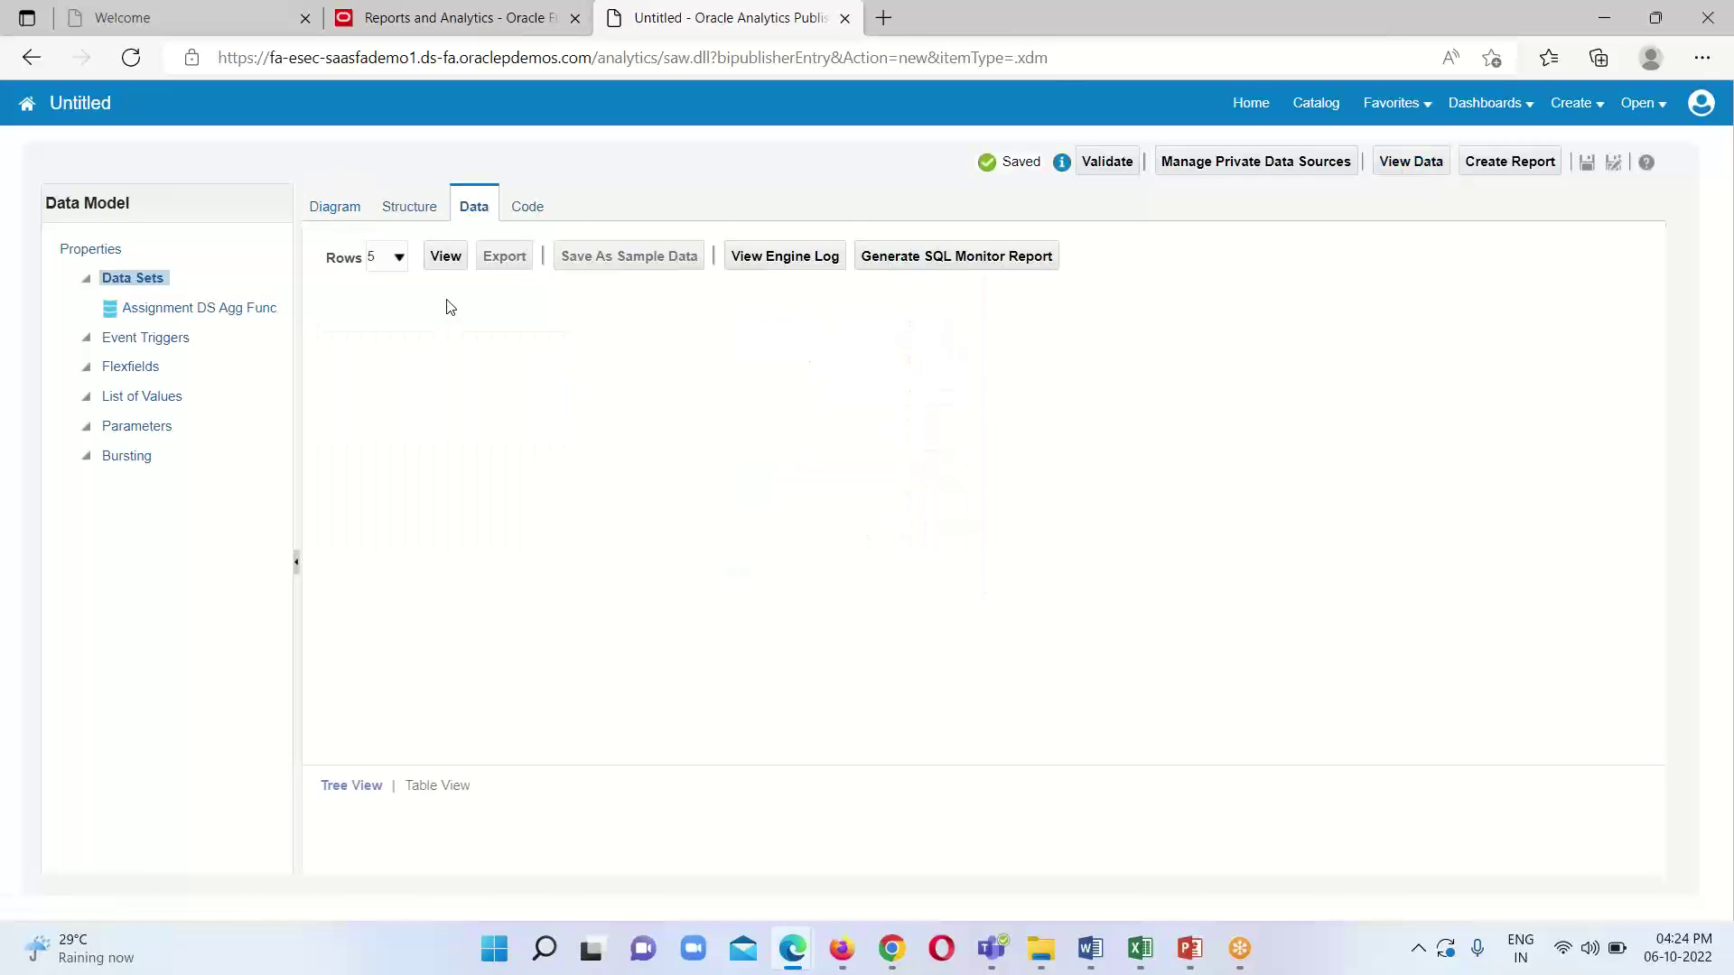
click(445, 256)
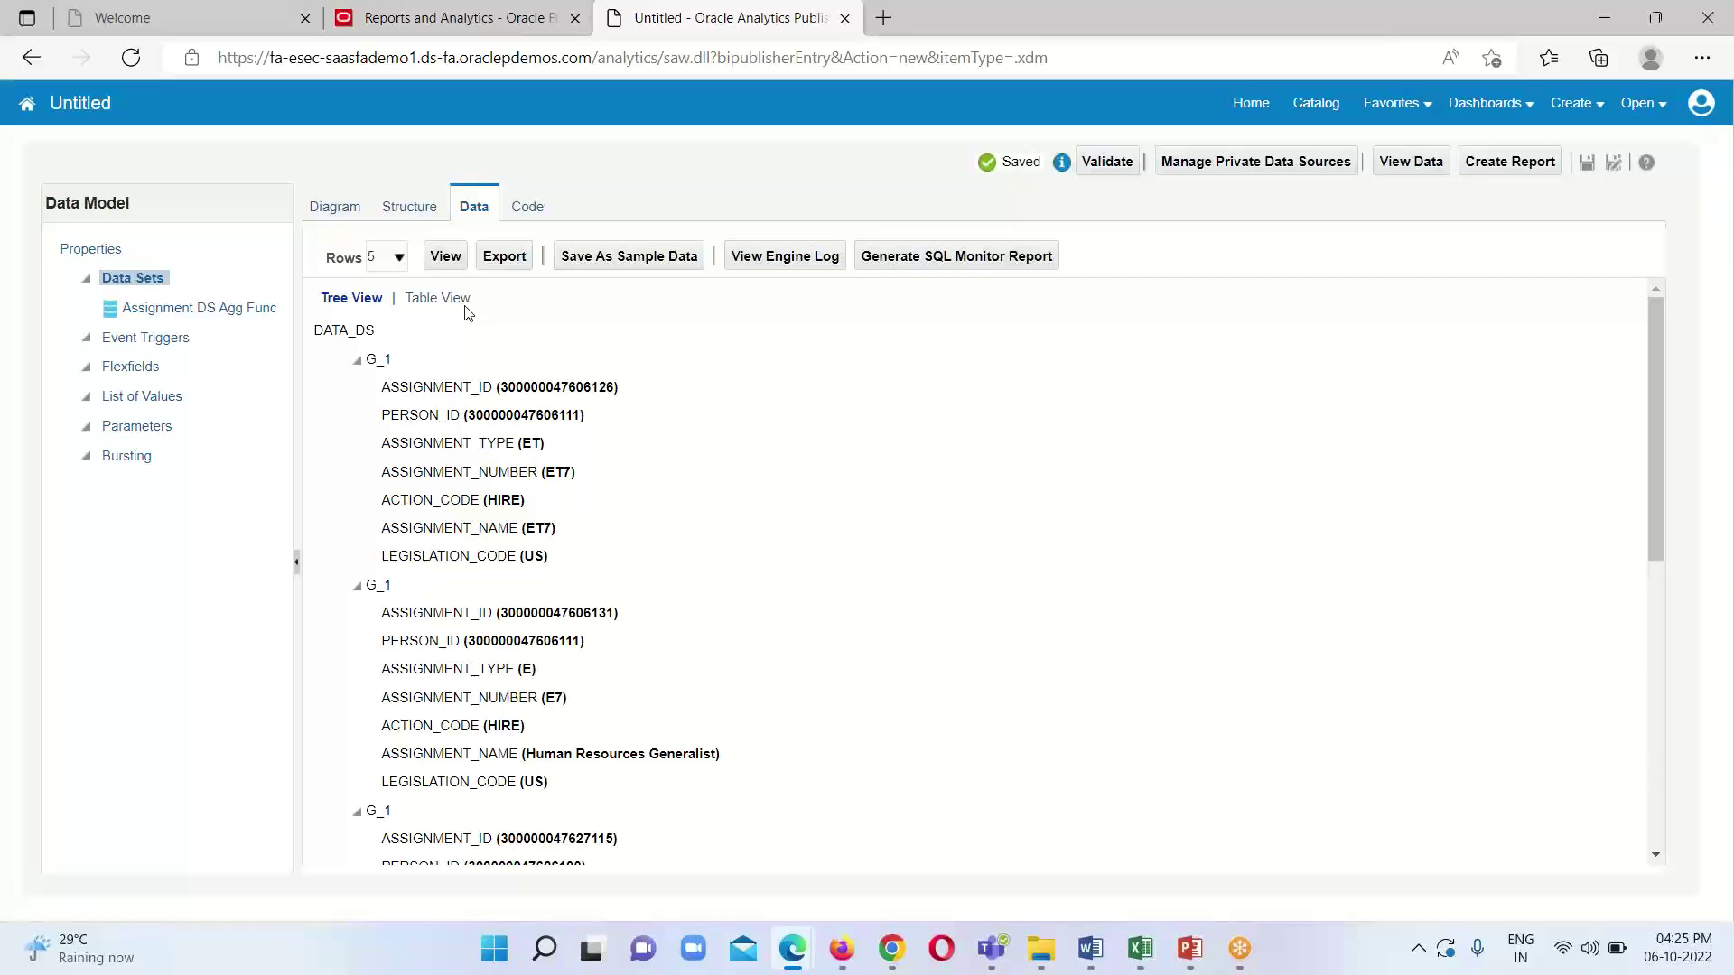
click(438, 299)
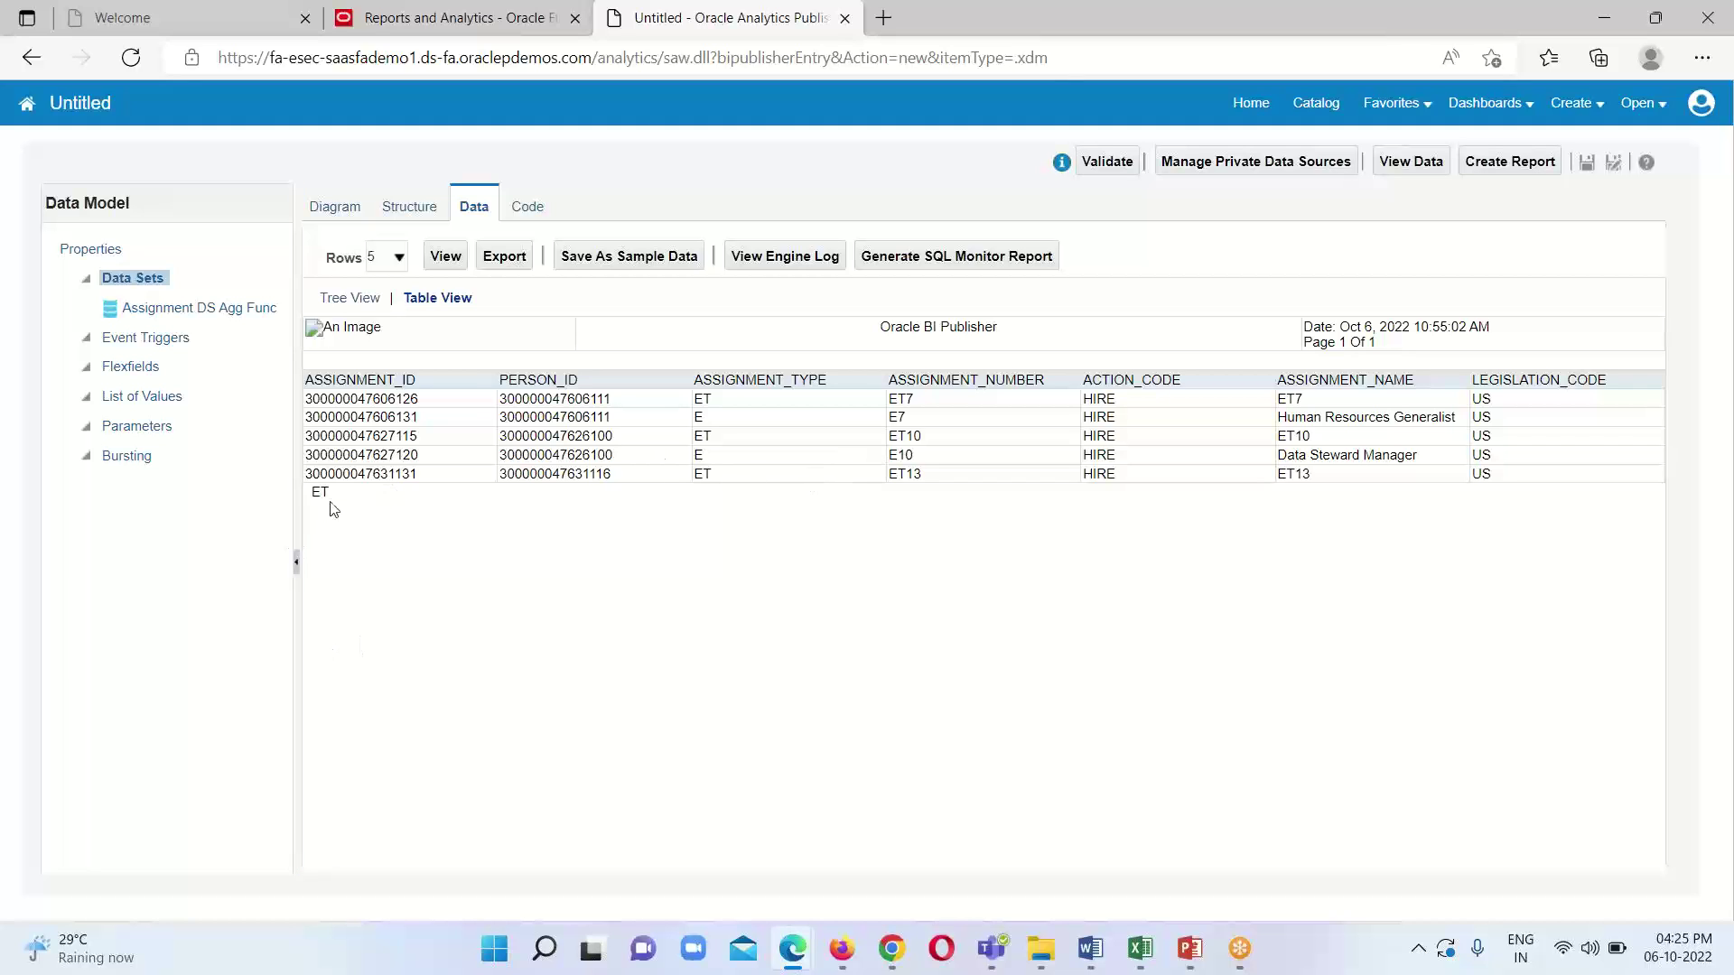
double_click(696, 398)
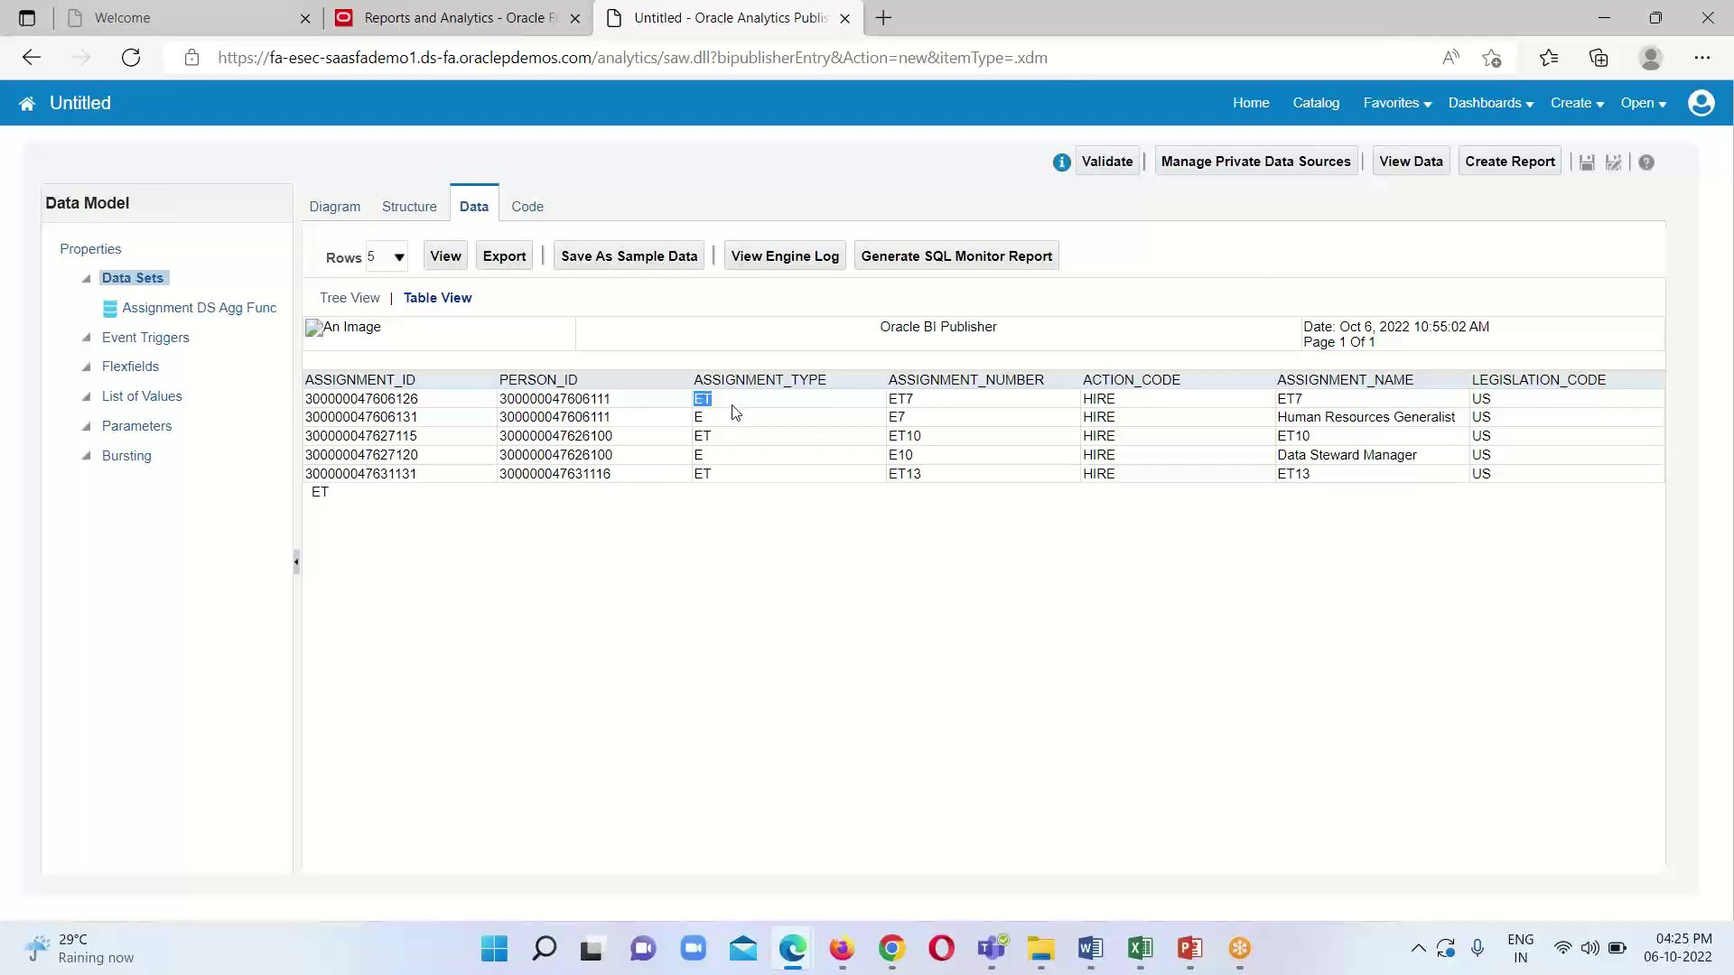
click(336, 506)
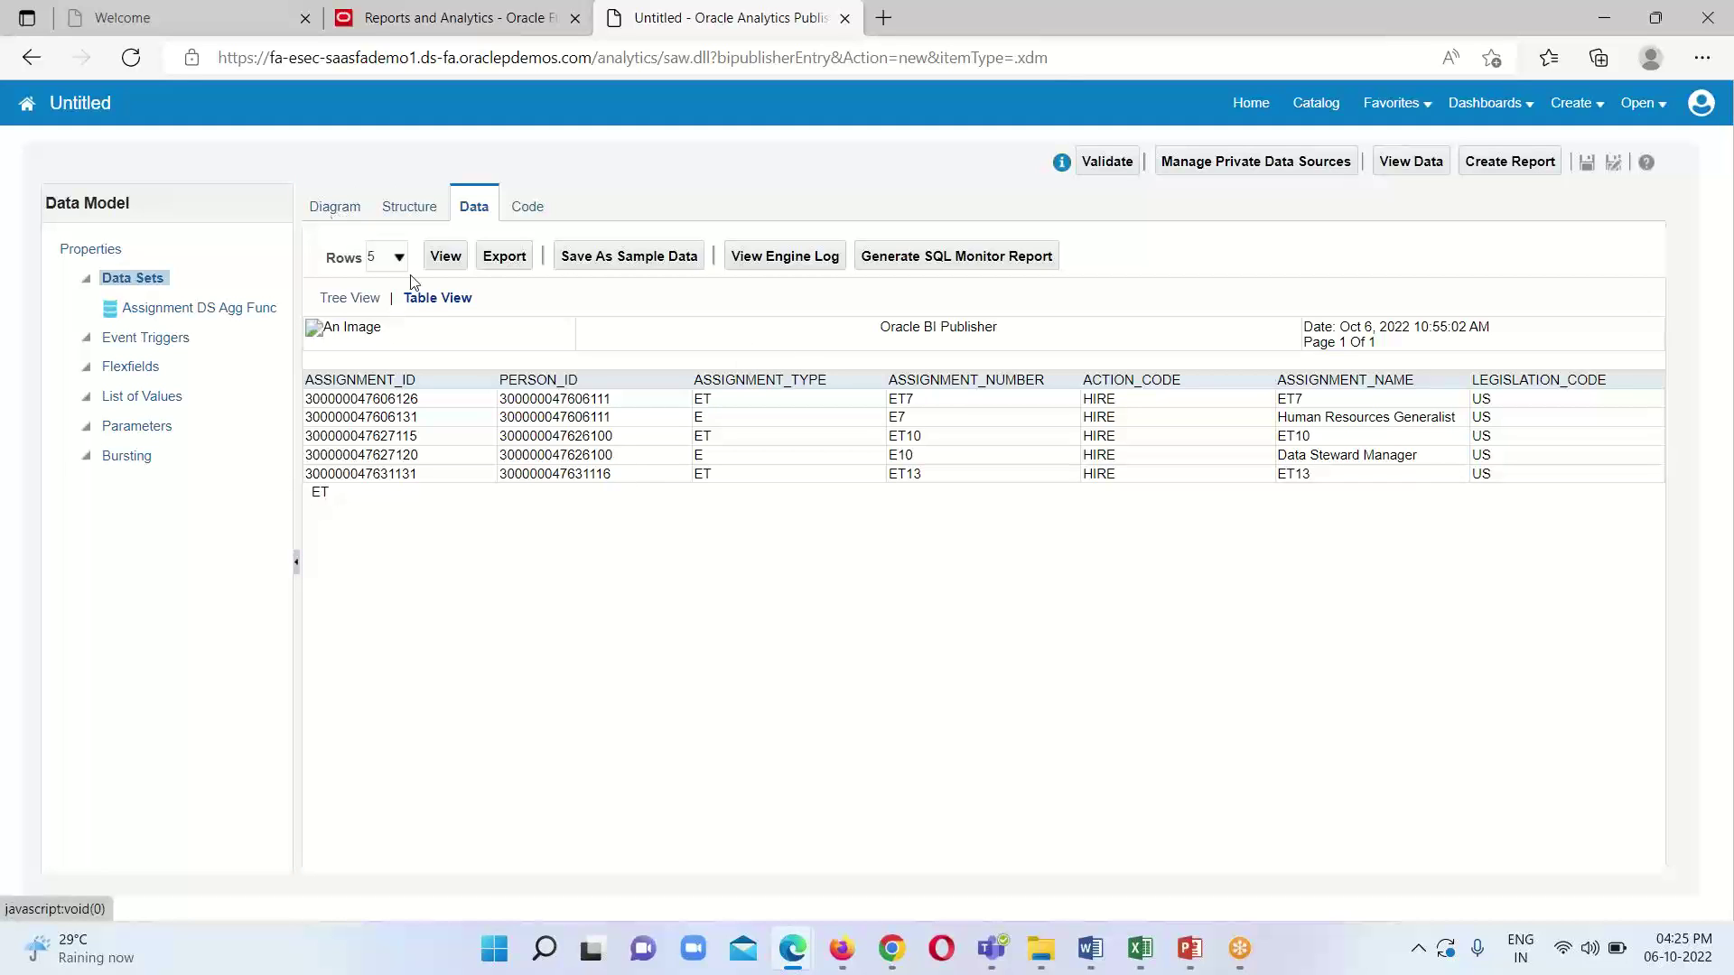
- Reload the data preview with 50 rows and check the CS_FIRST value below the assignment rows
click(383, 256)
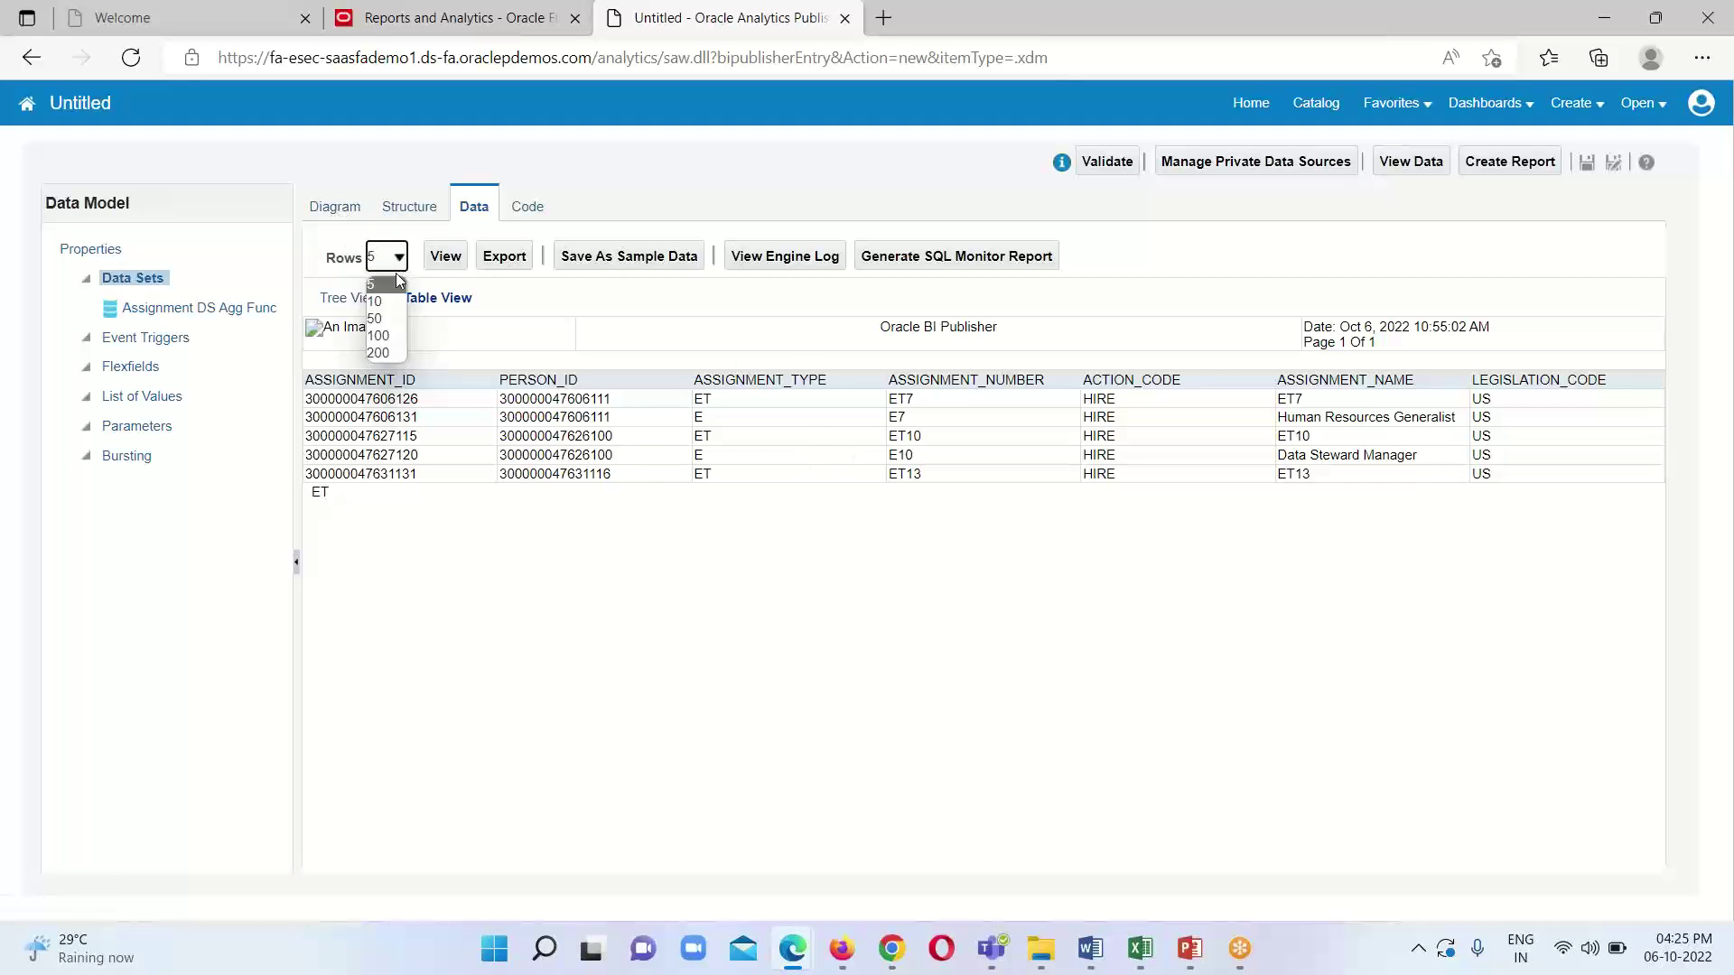
click(388, 319)
click(435, 259)
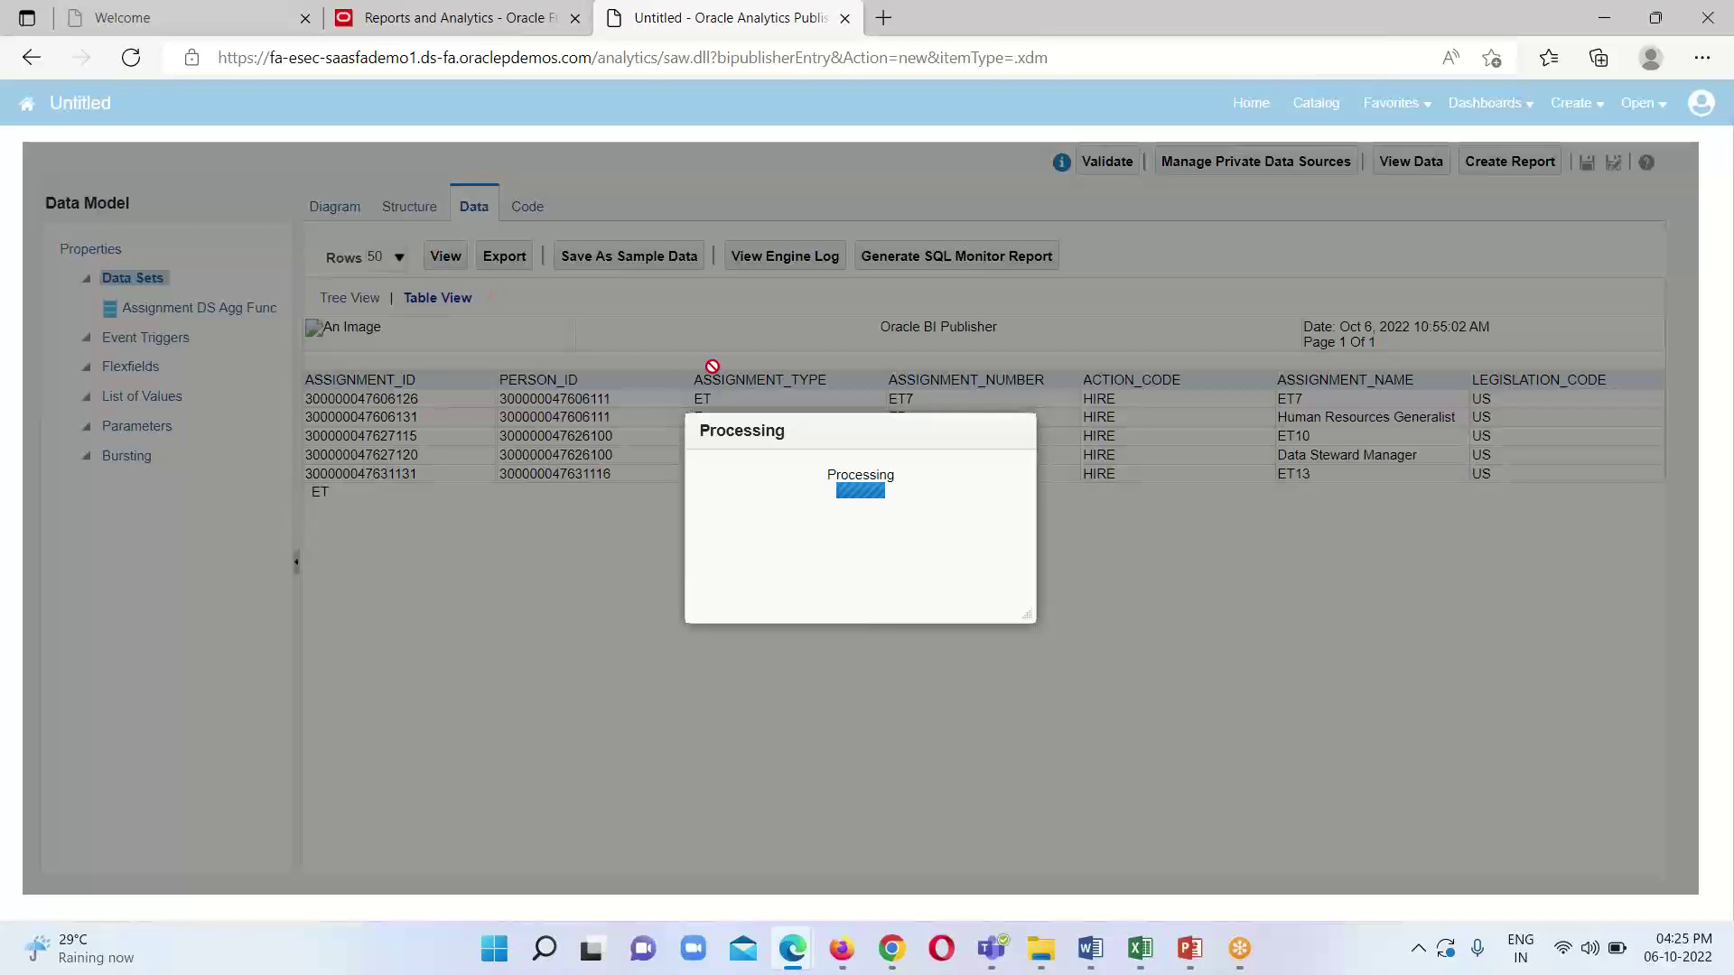
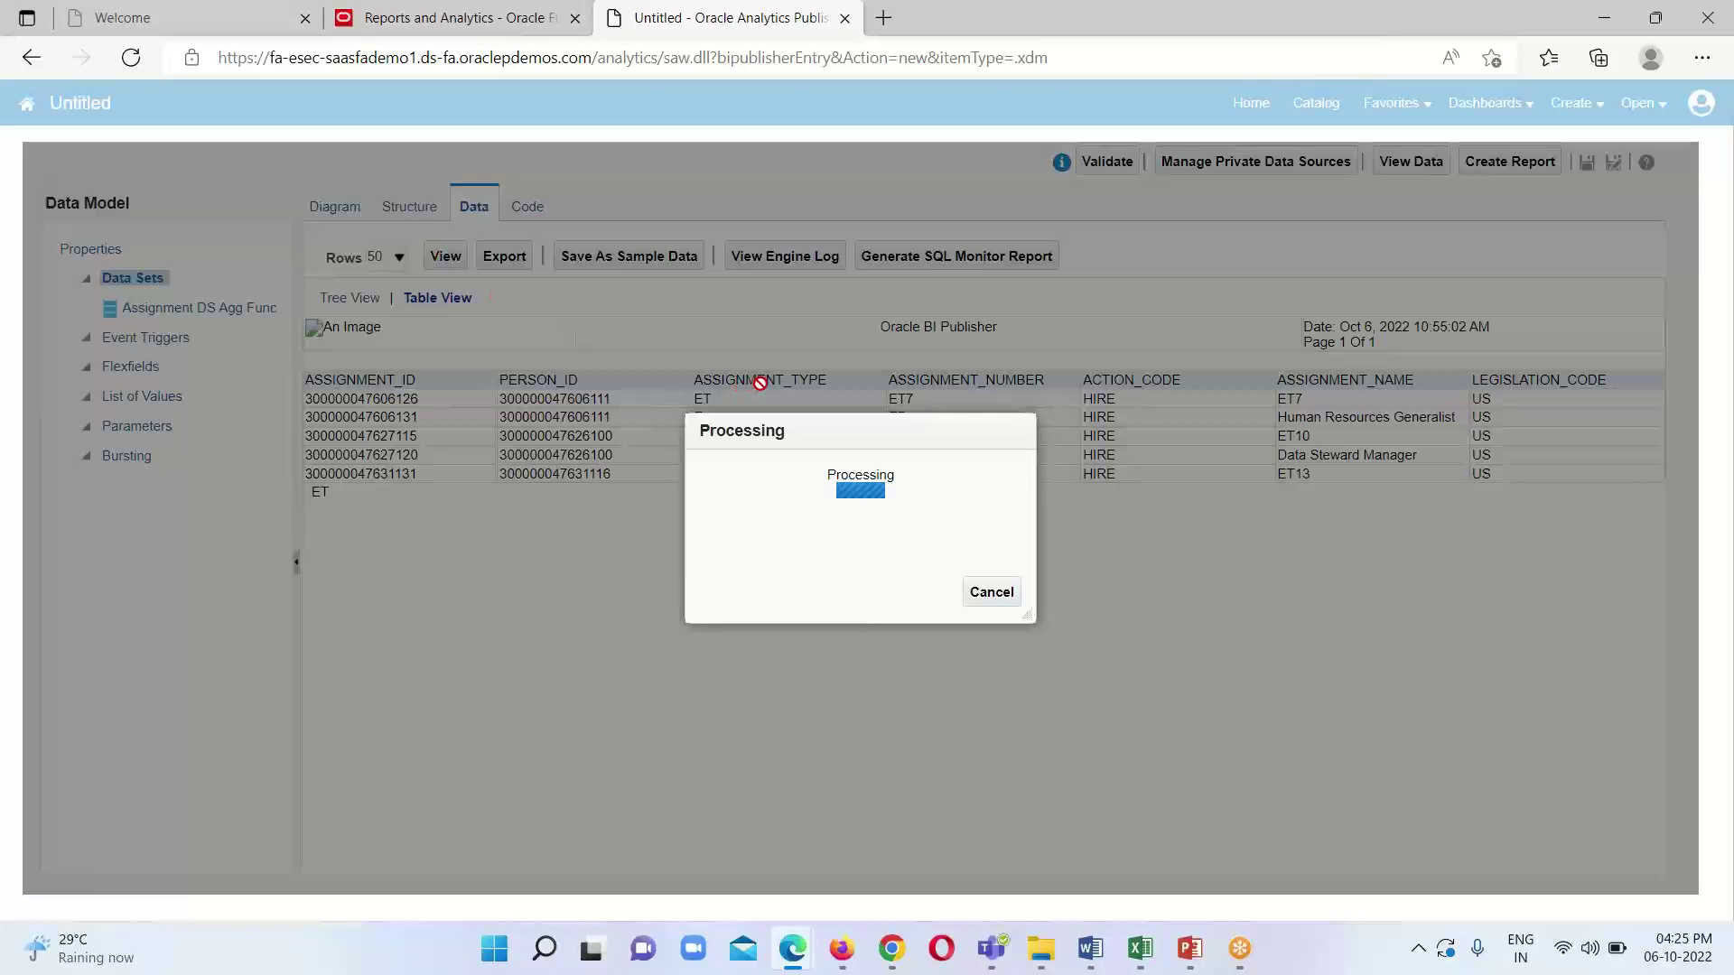
scroll(777, 415, down, 5)
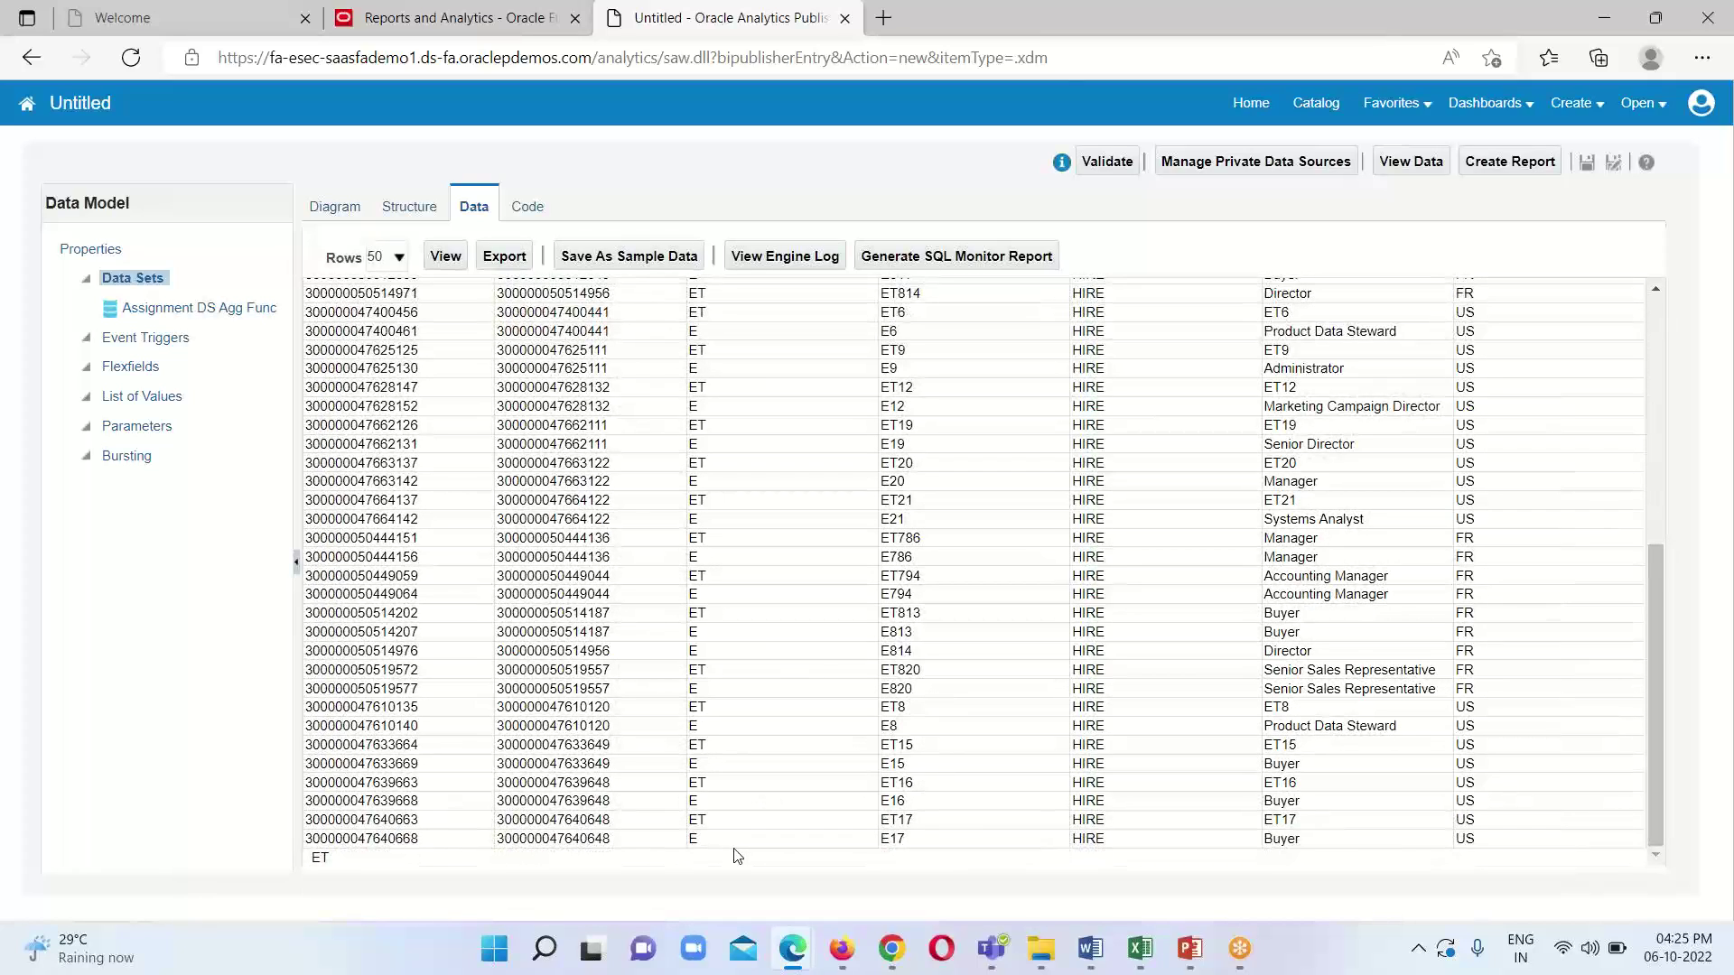
scroll(759, 366, up, 4)
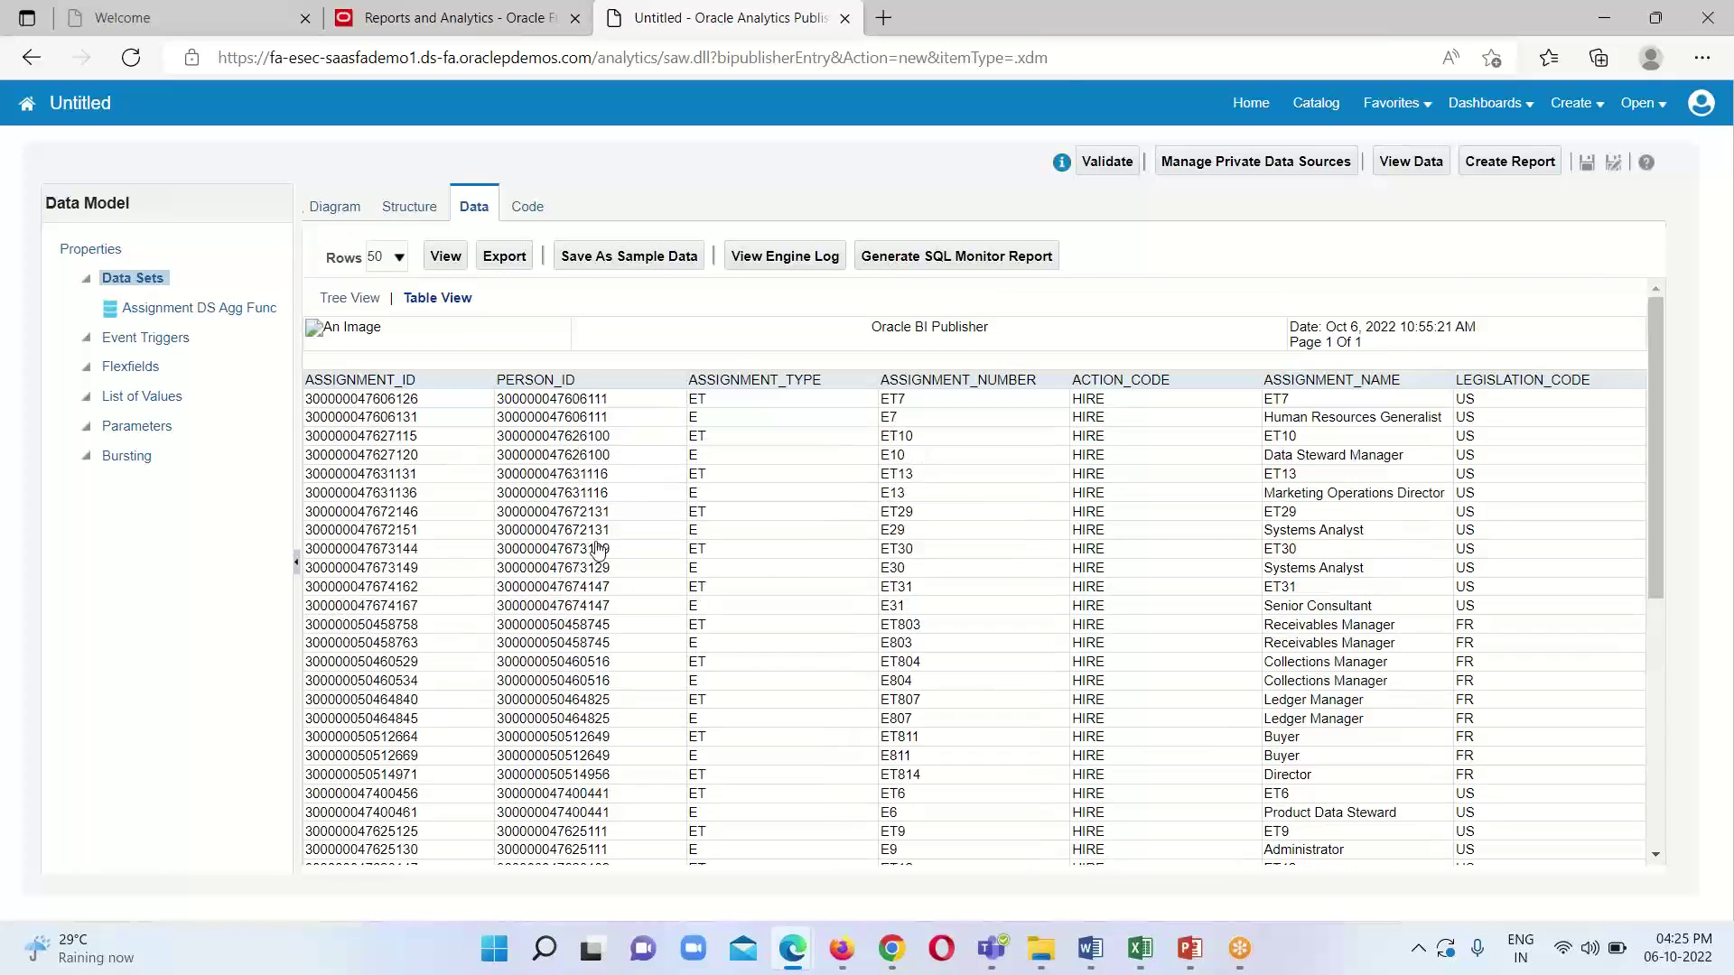
- Add ASSIGNMENT_TYPE to Global Level Functions again, with function Last and alias and display name CS_LAST
click(323, 207)
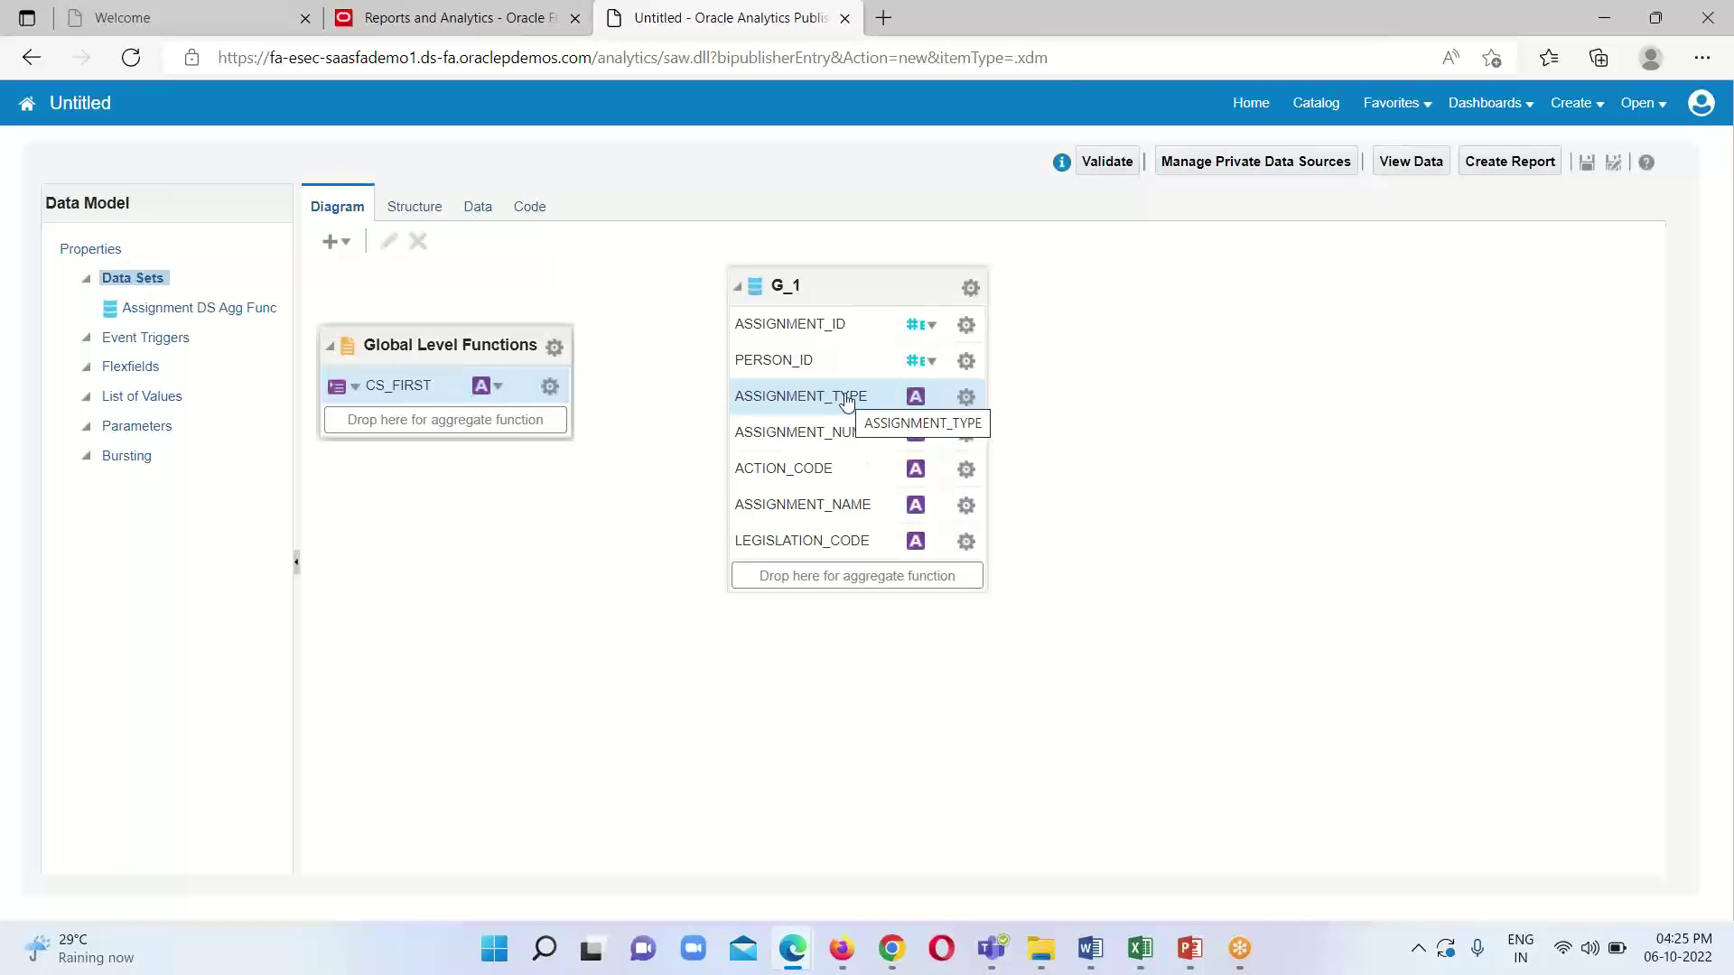
drag(846, 402, 447, 437)
click(549, 421)
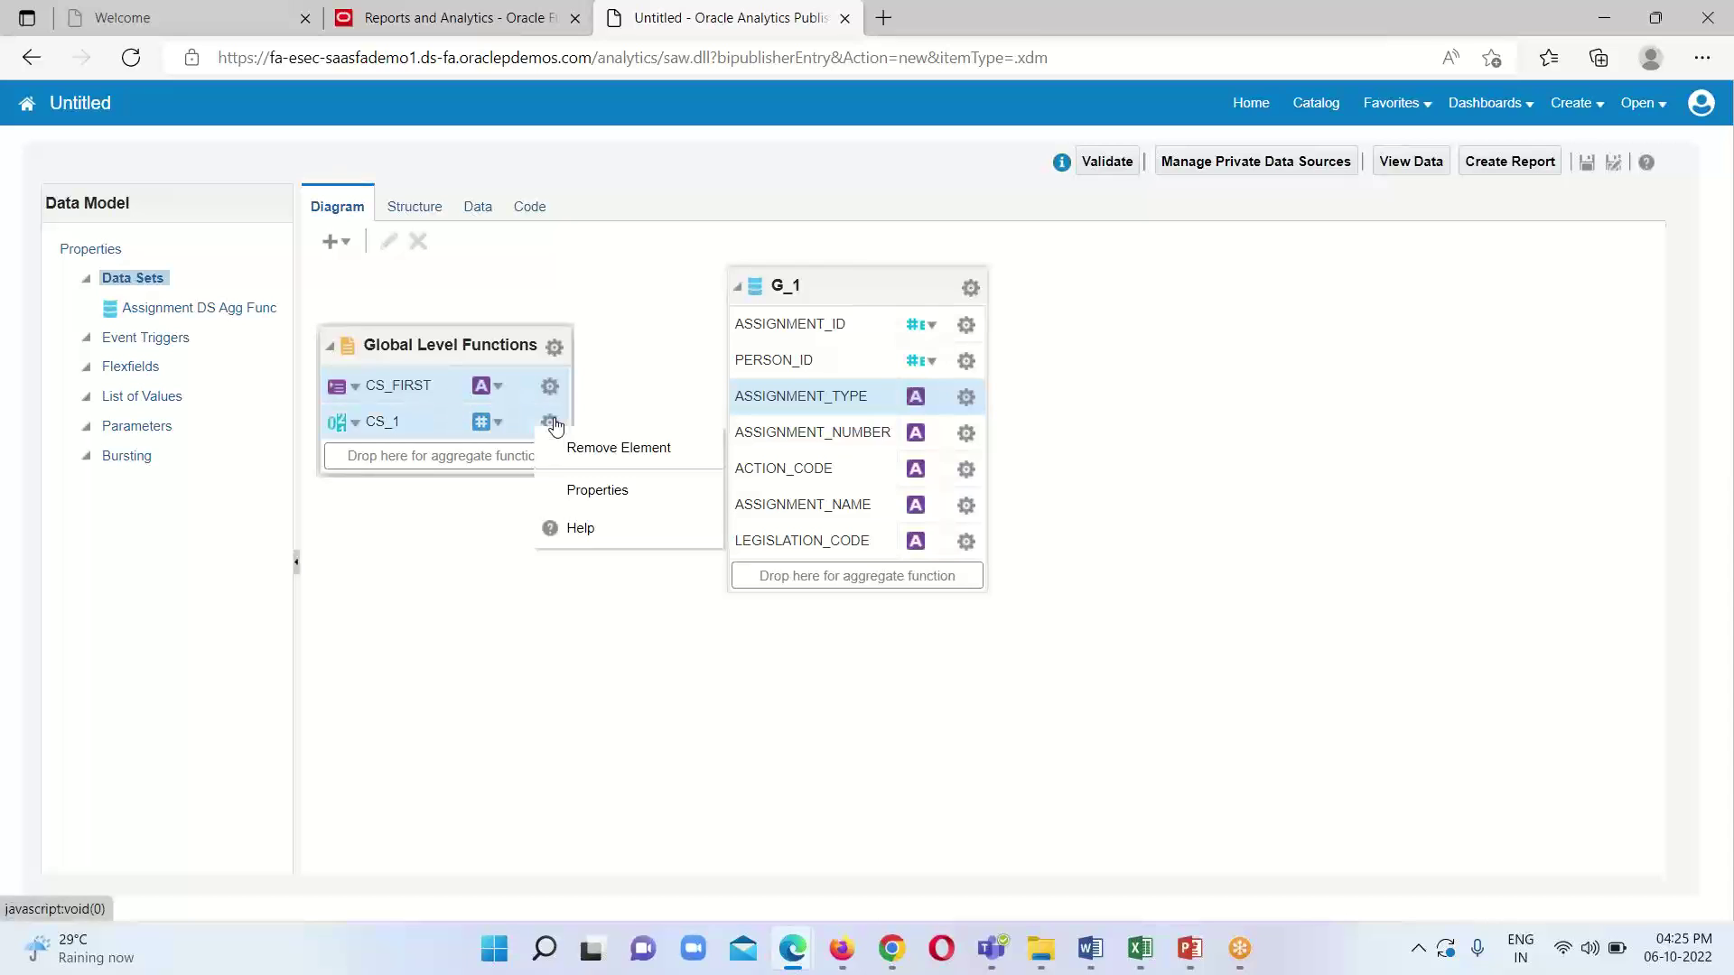
click(592, 489)
click(851, 512)
click(804, 591)
click(842, 426)
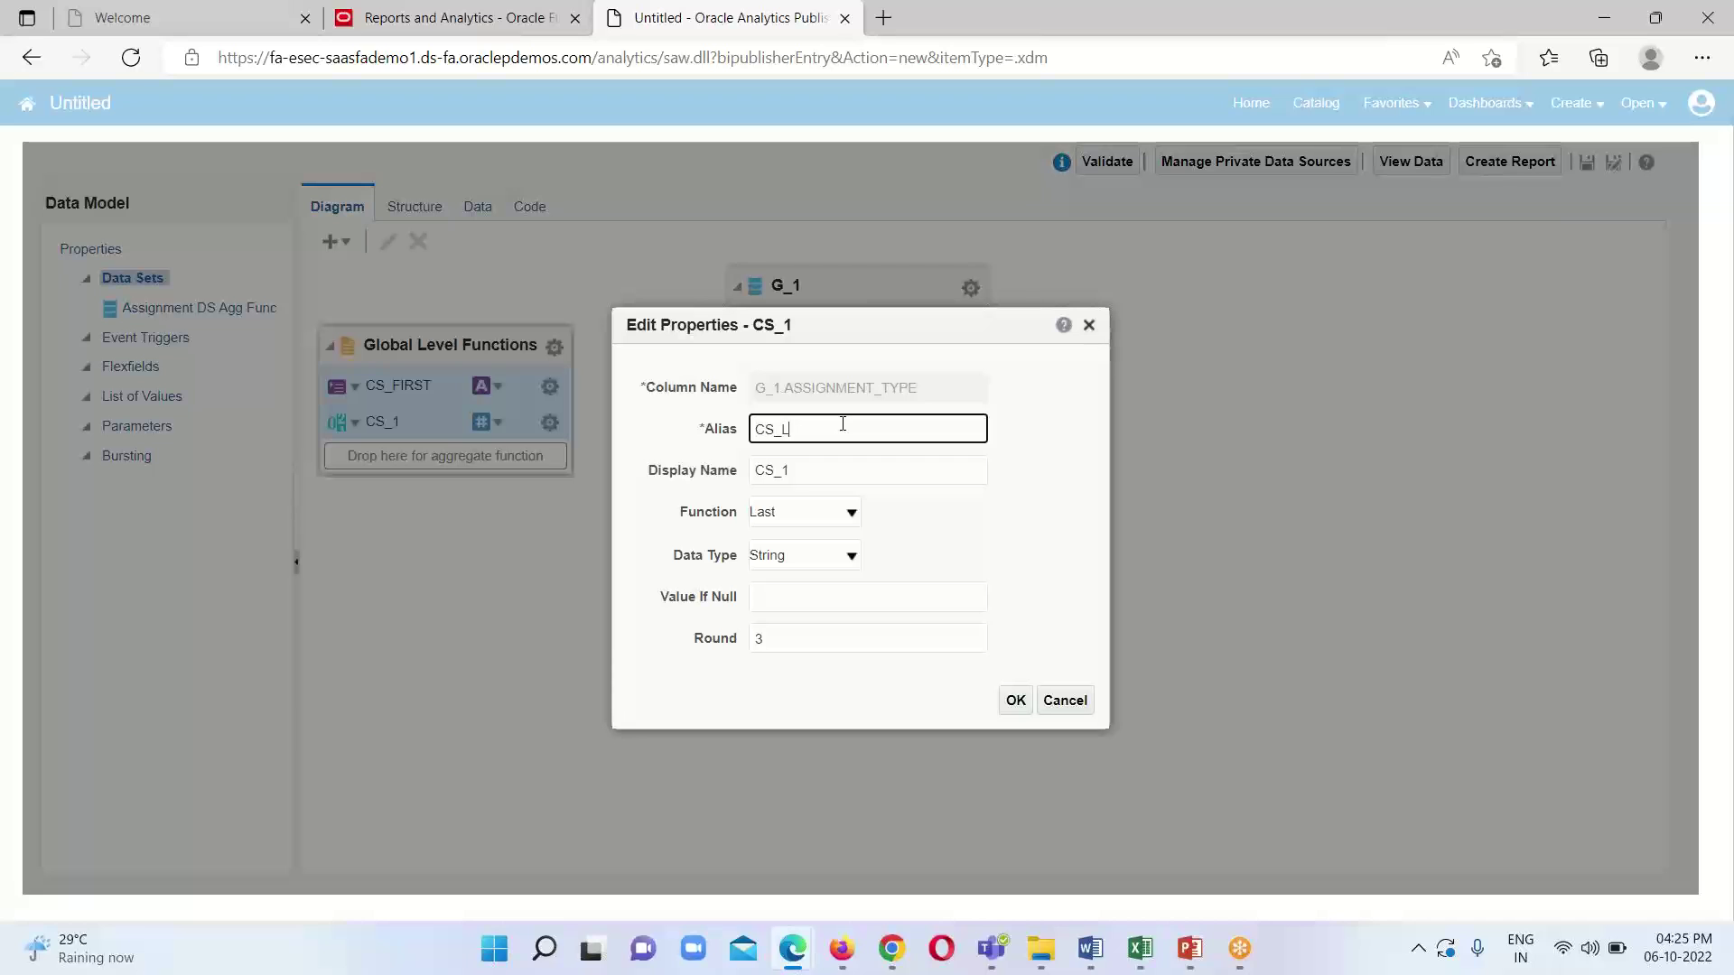
click(795, 467)
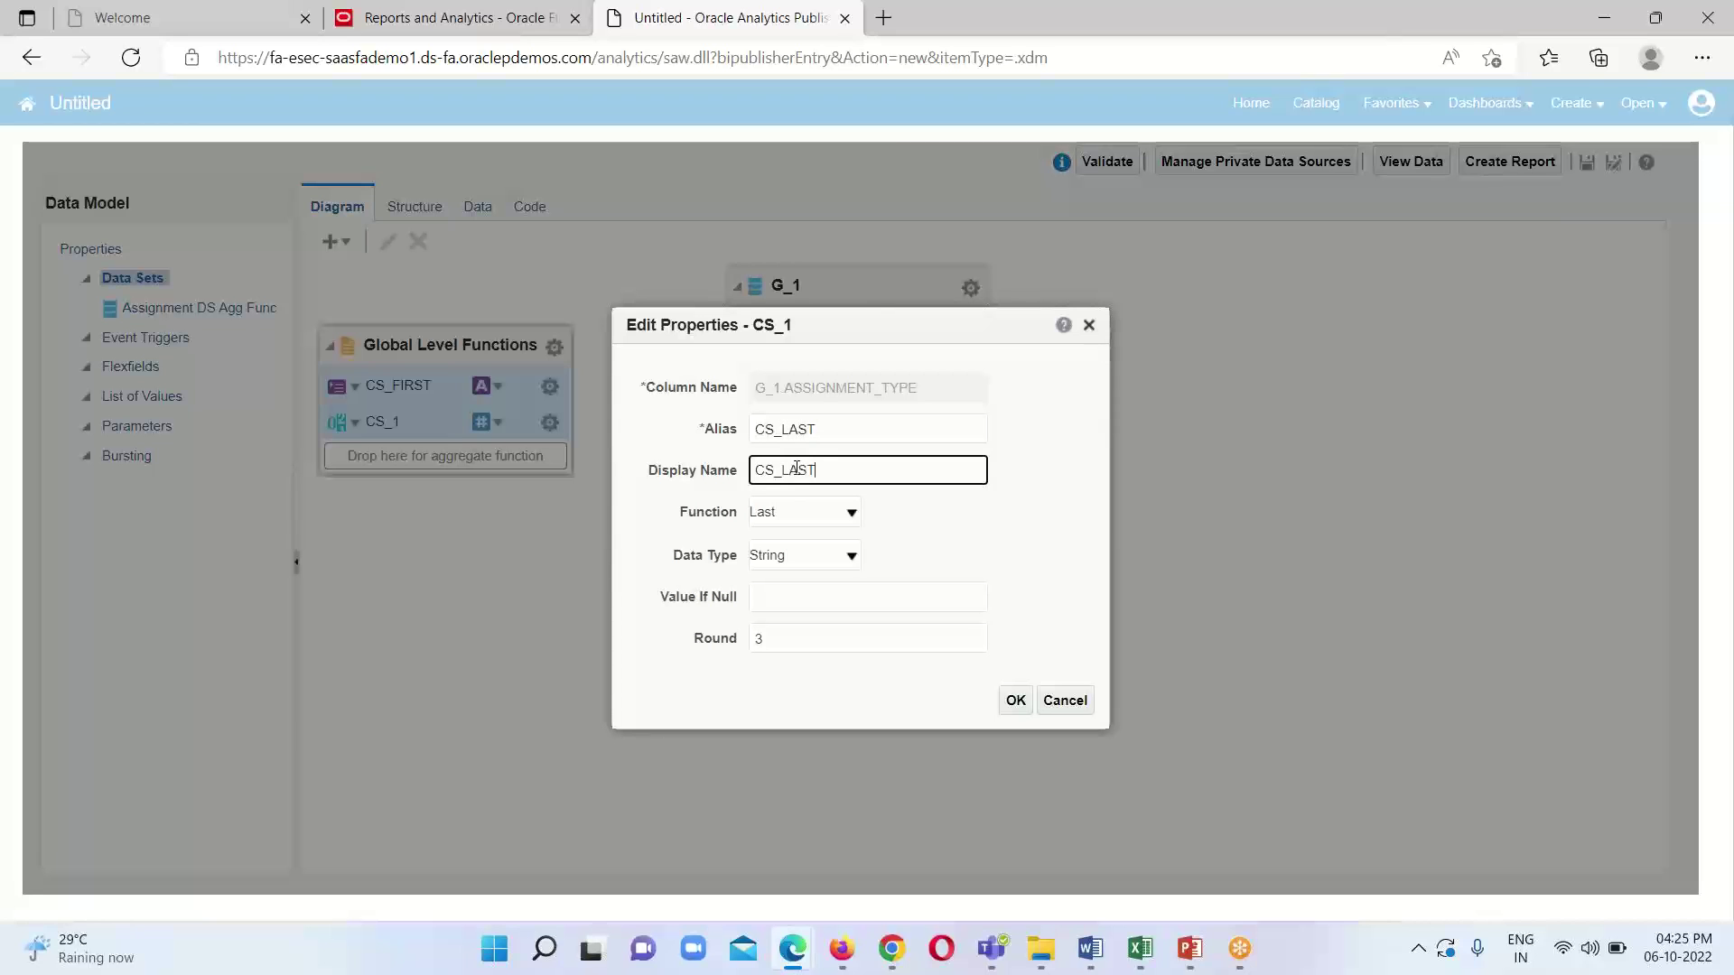
click(1015, 701)
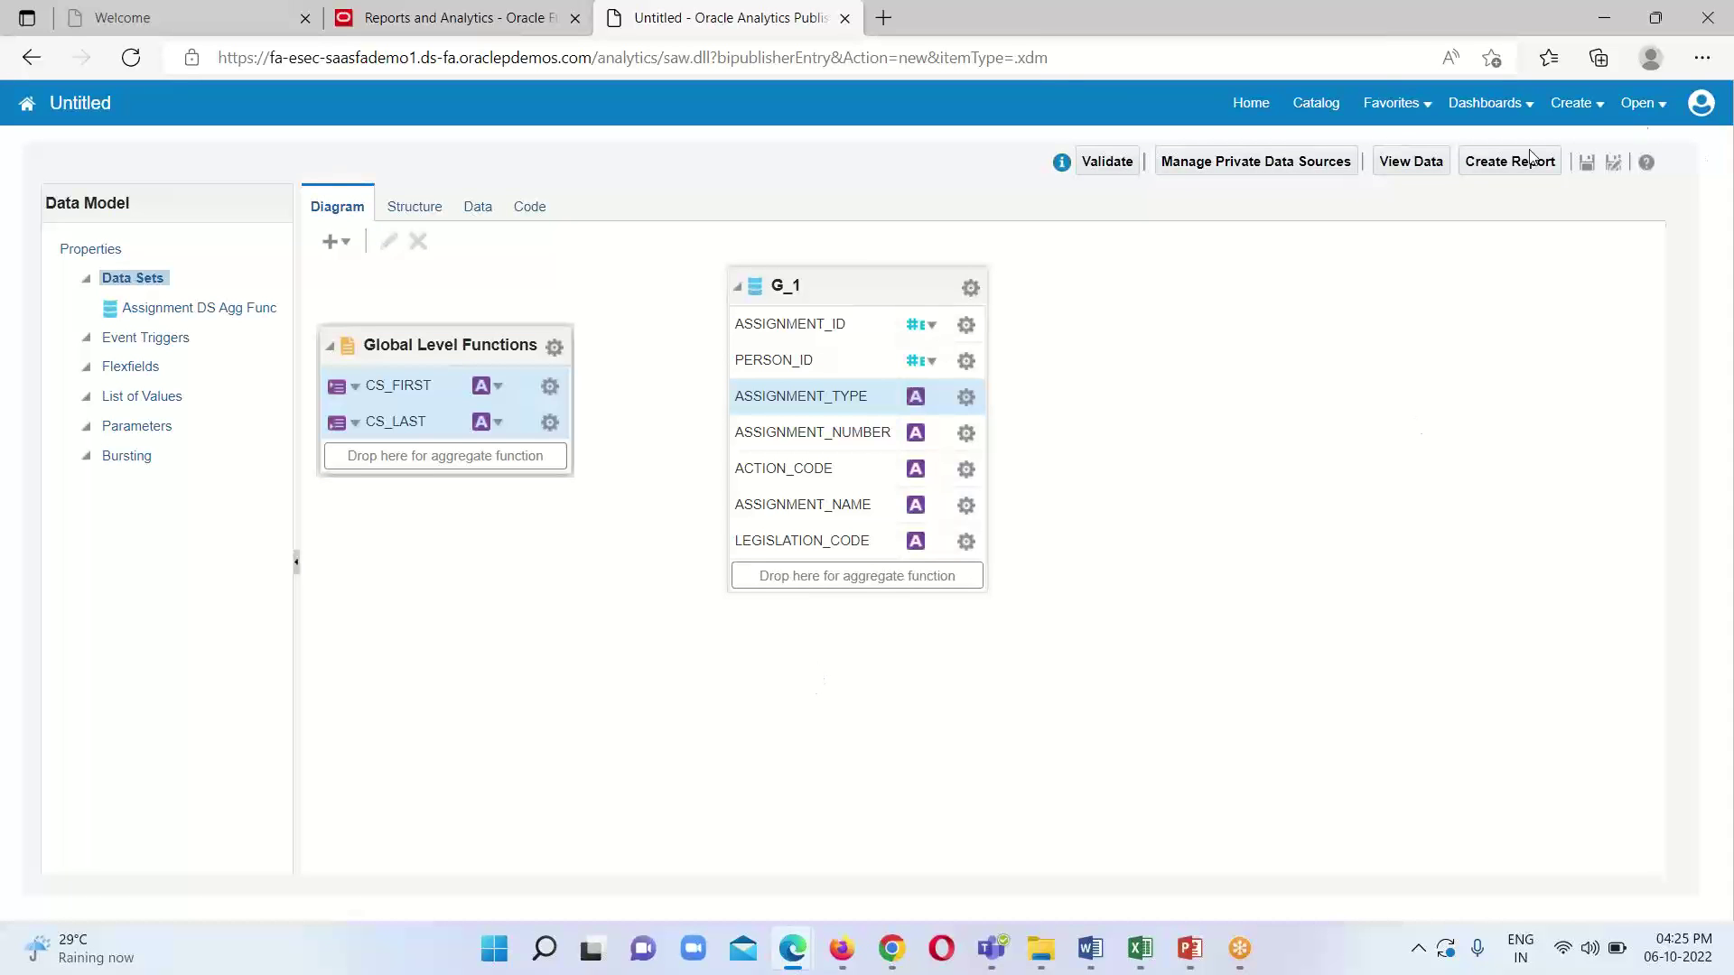
- Load 50 rows in table view to check the CS_FIRST and CS_LAST values, and return to the diagram
click(1407, 165)
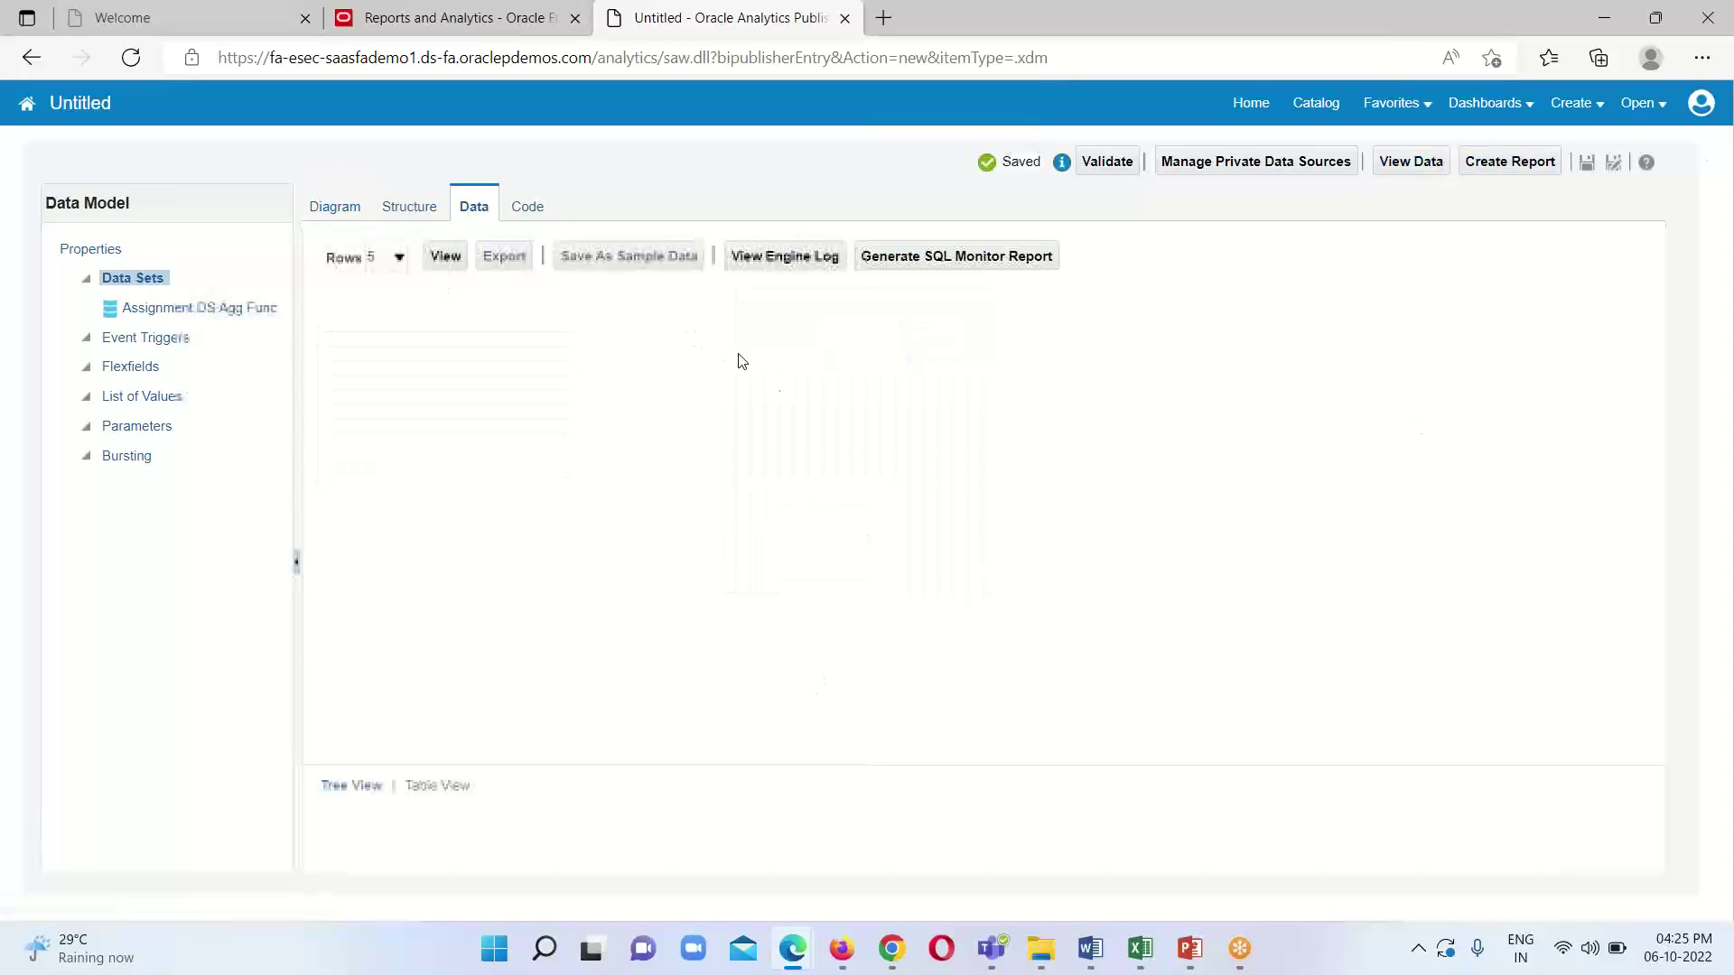
click(449, 257)
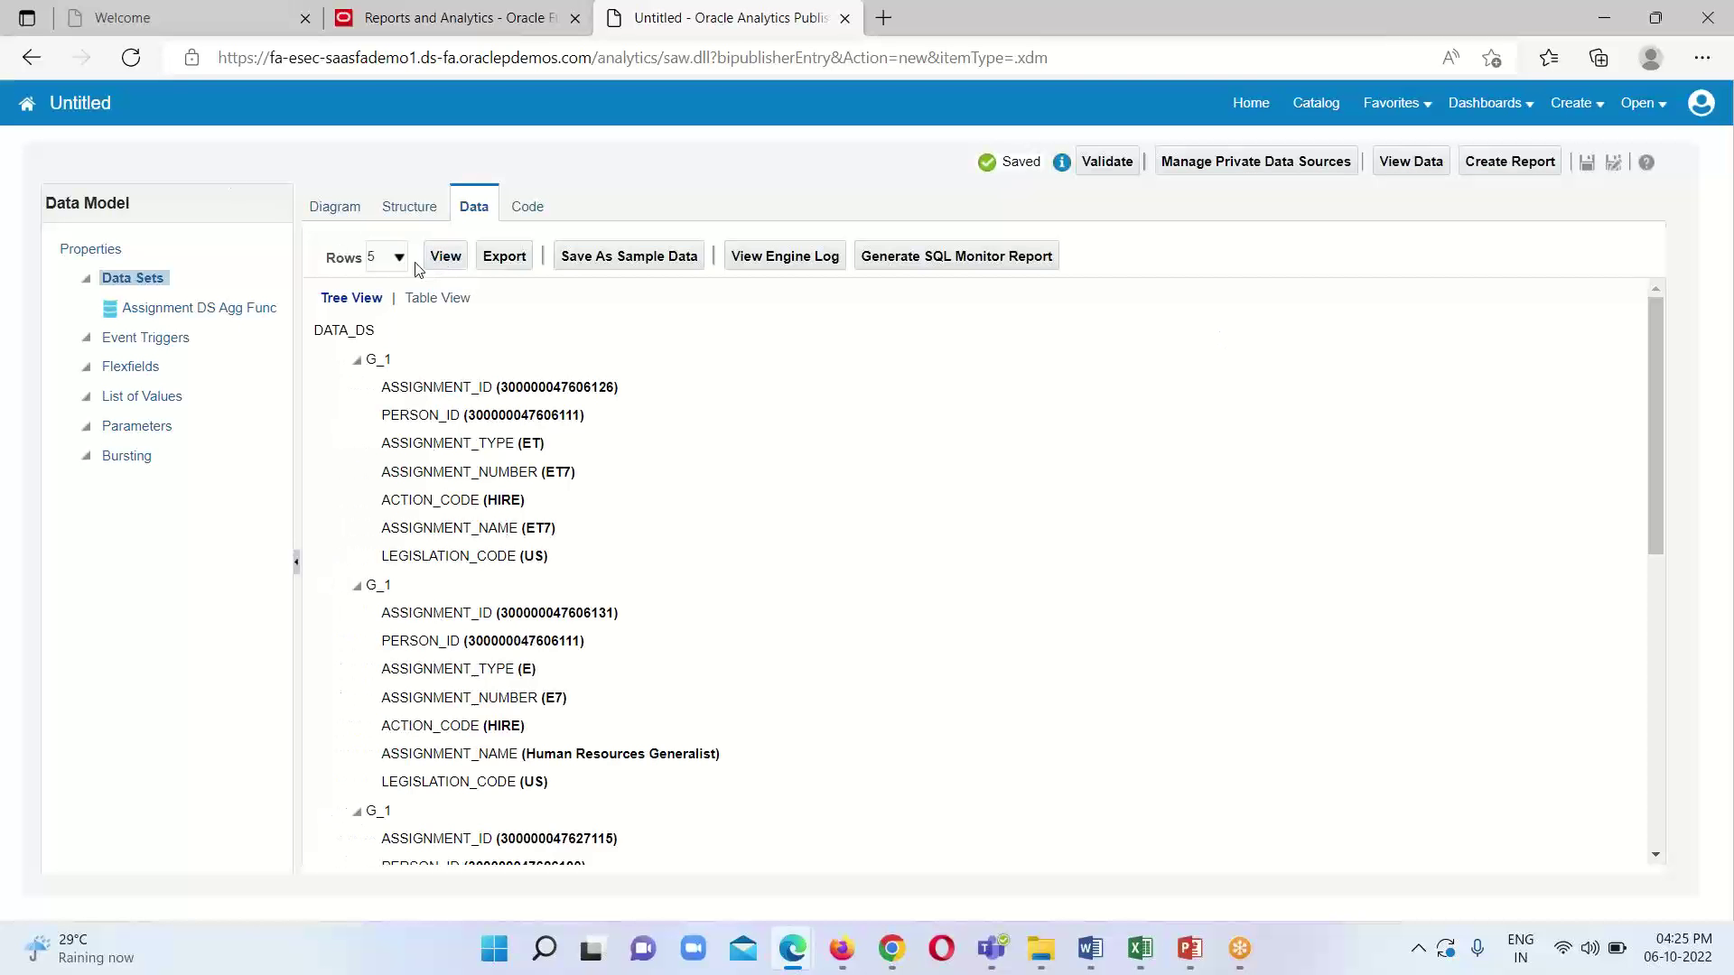
click(398, 257)
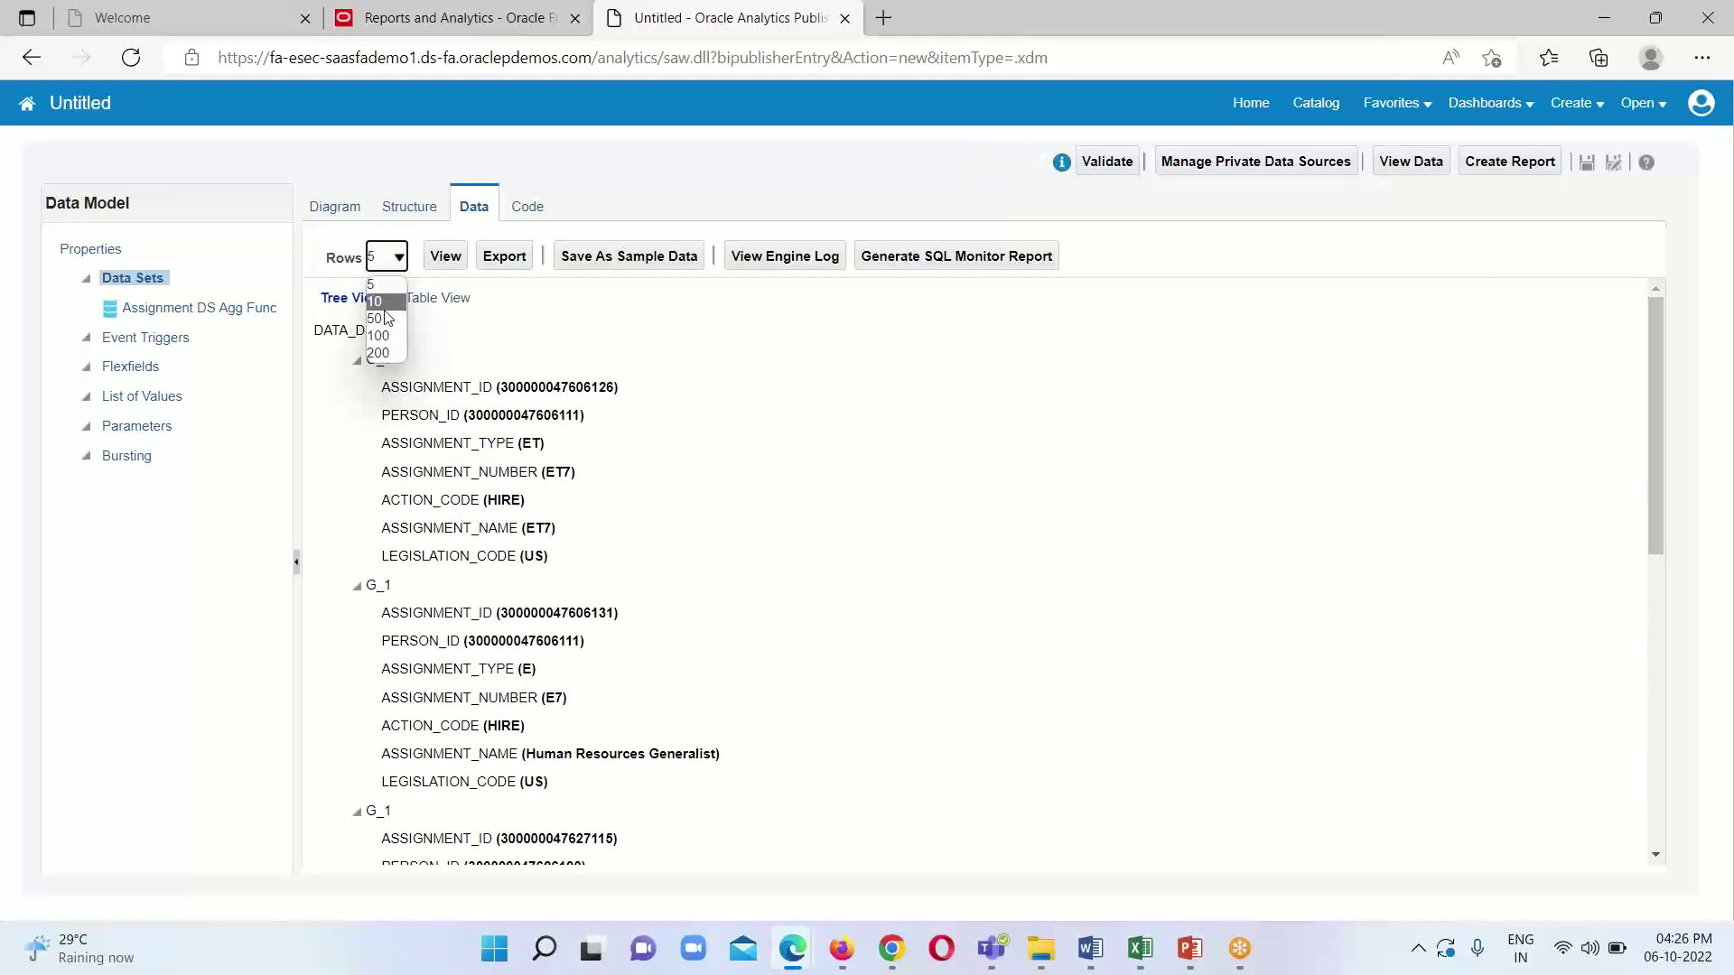
click(376, 318)
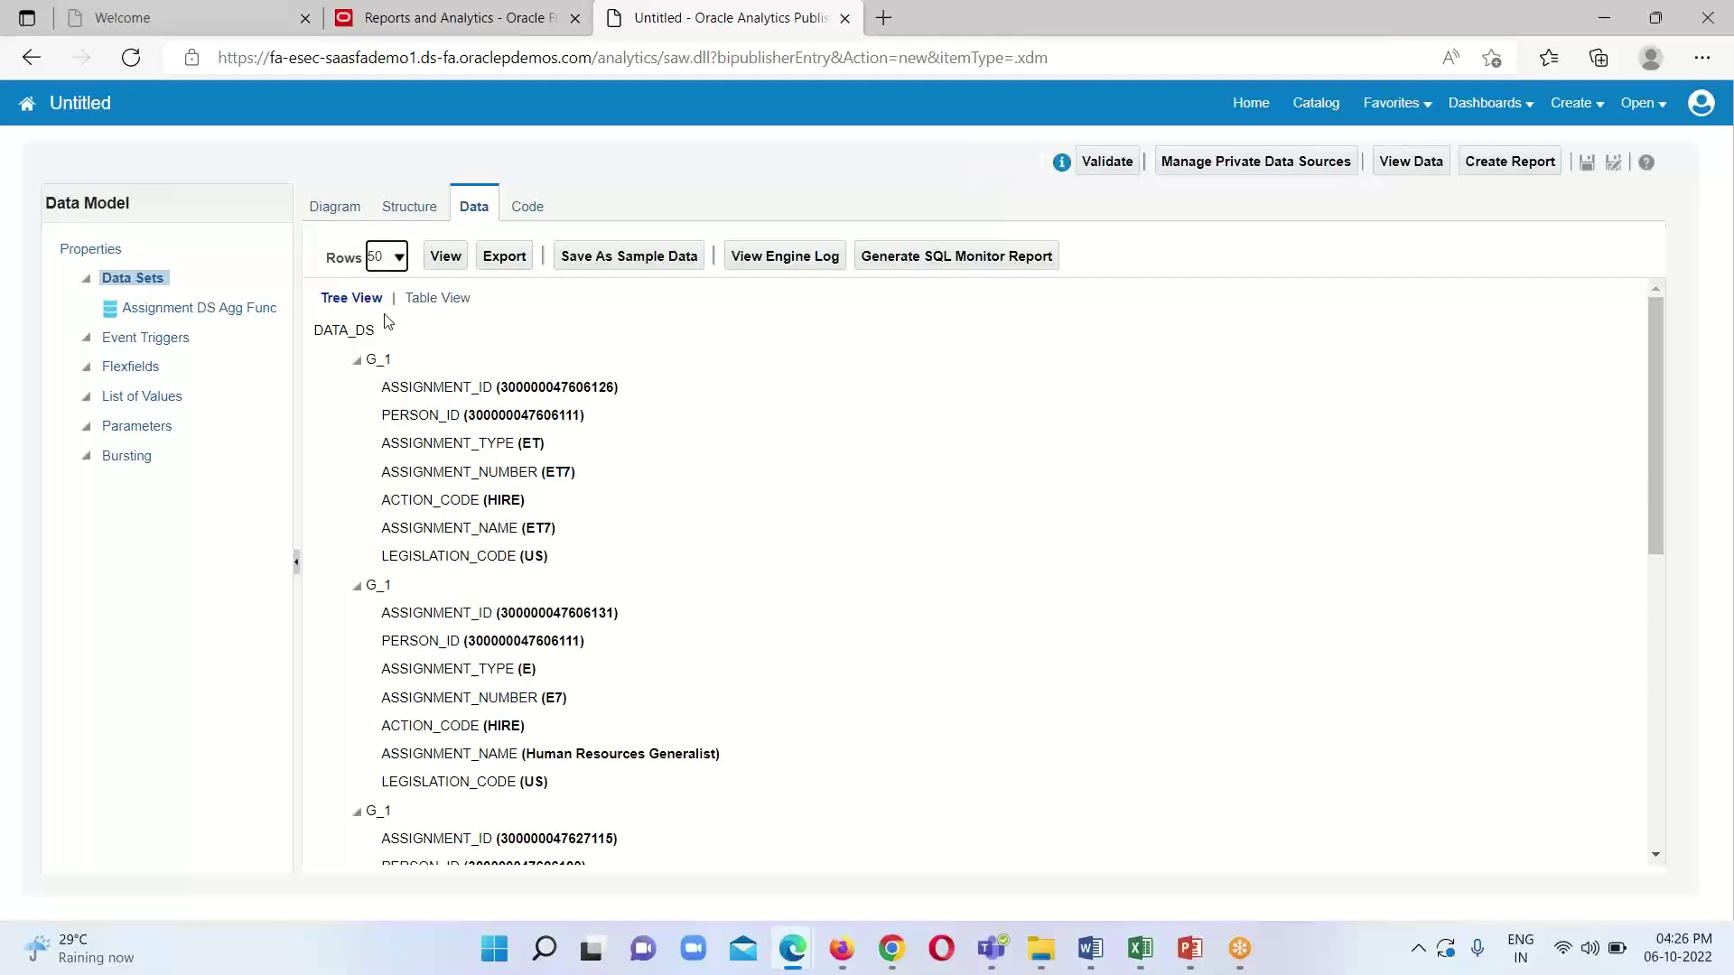
click(438, 259)
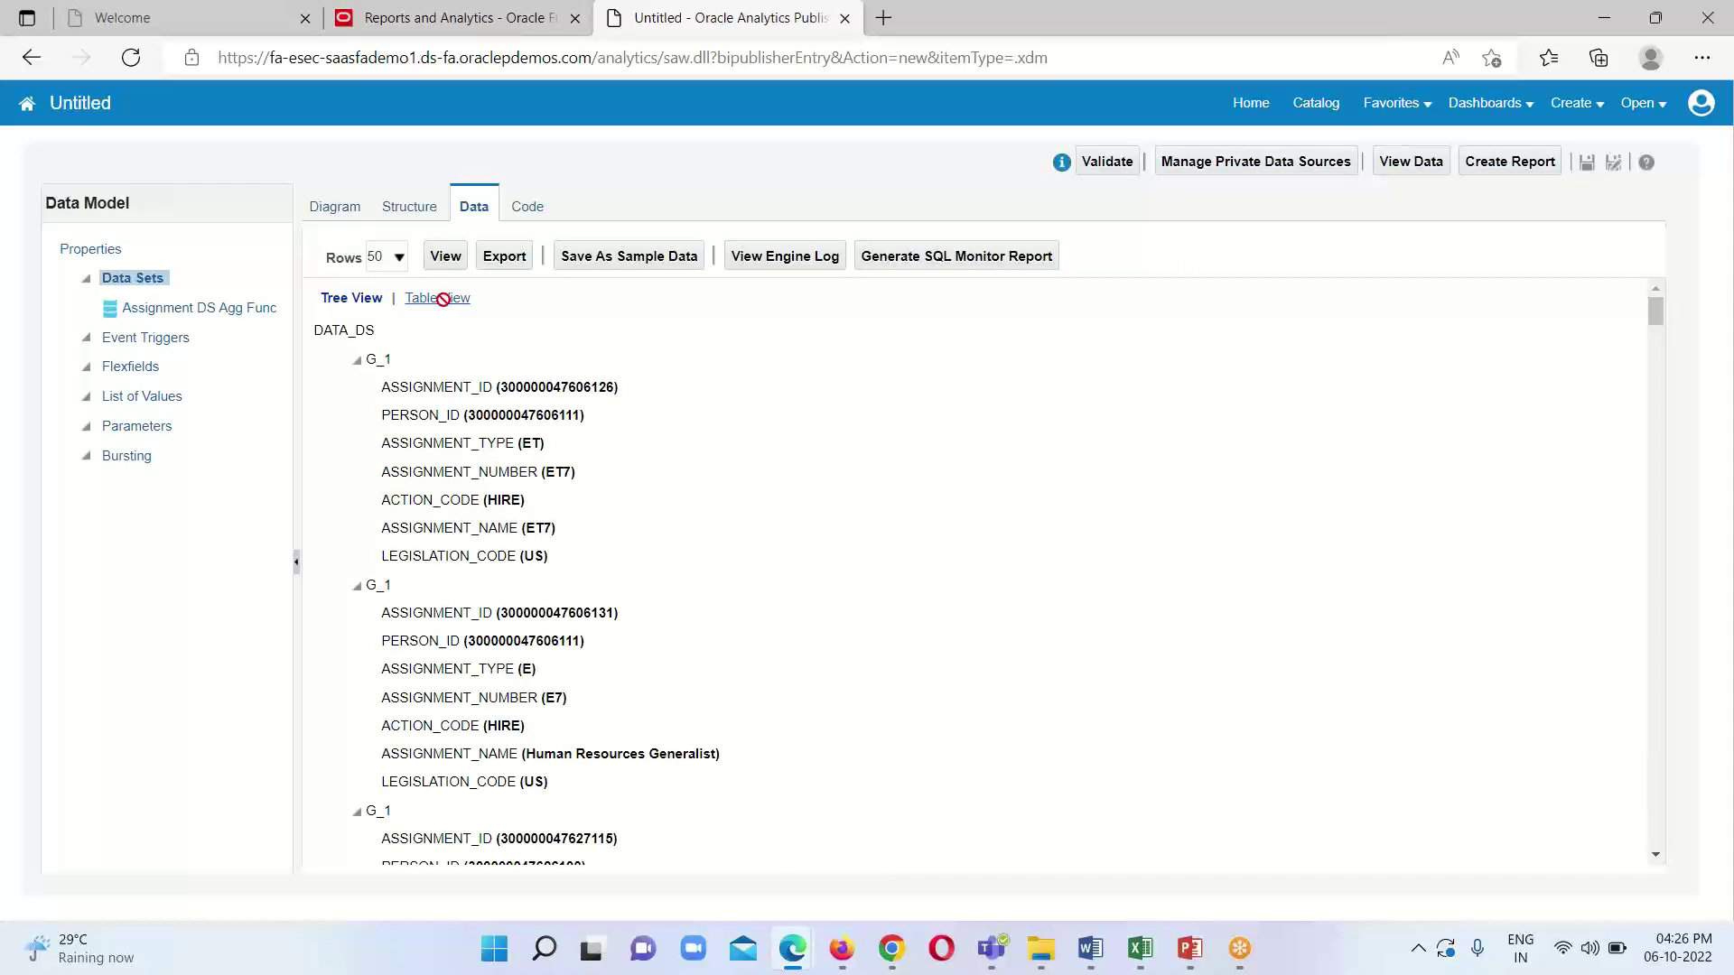
click(440, 298)
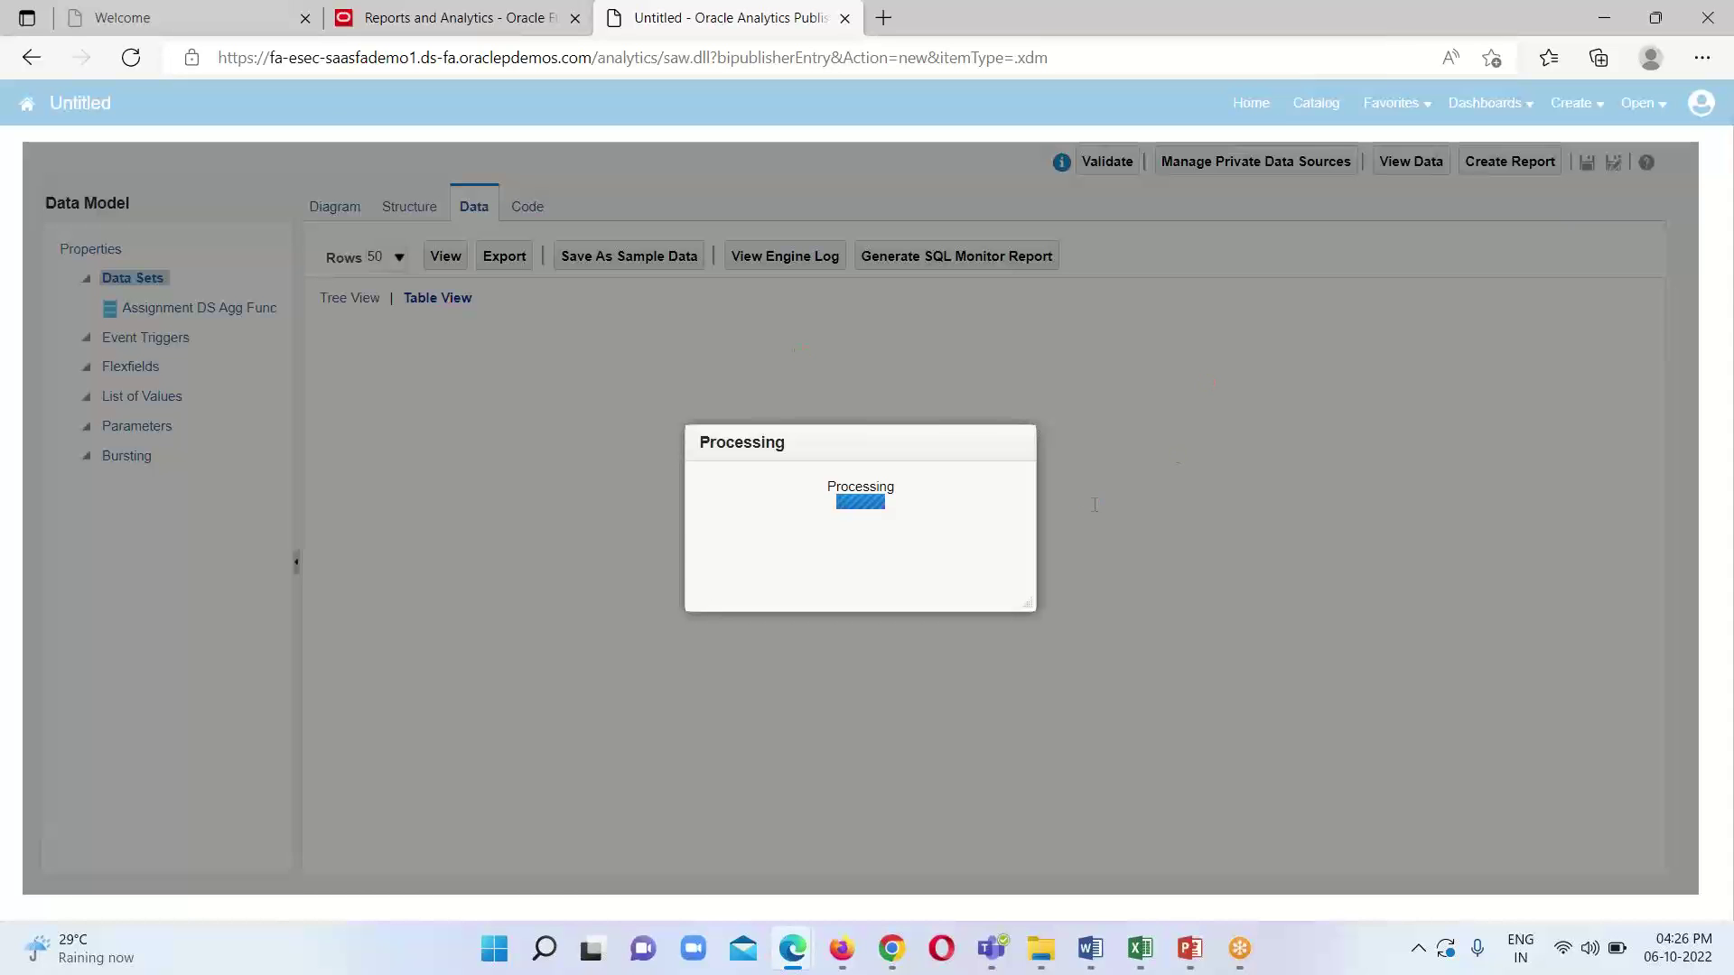
scroll(774, 587, down, 10)
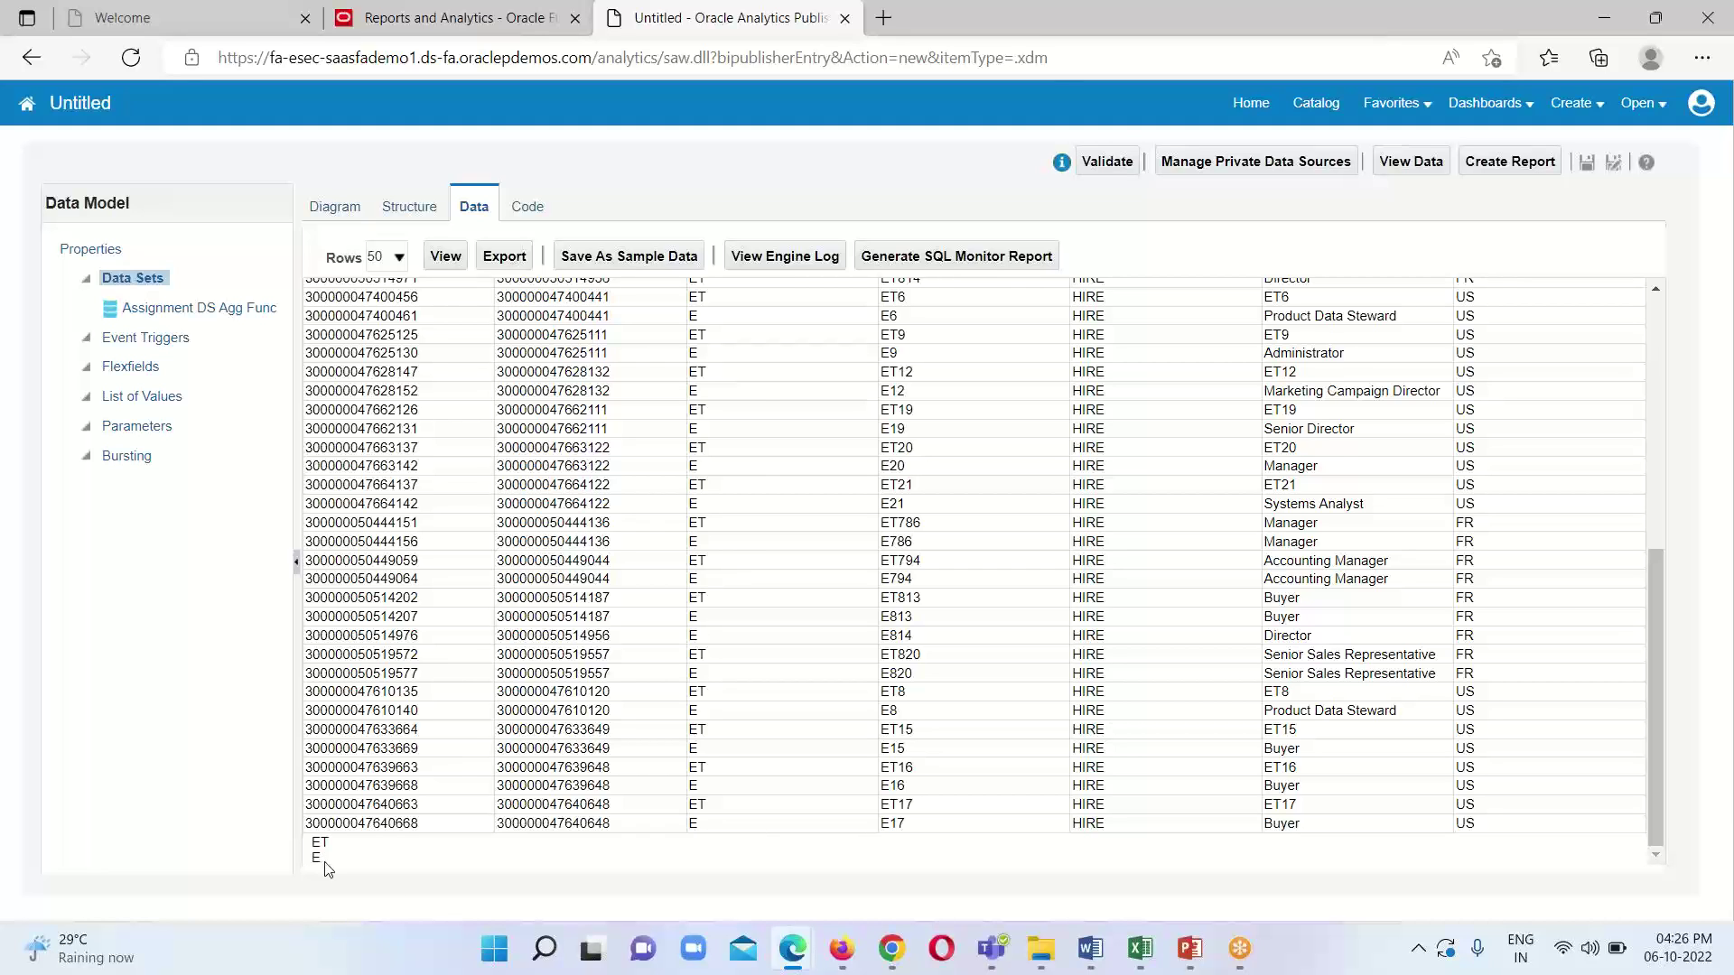
click(336, 206)
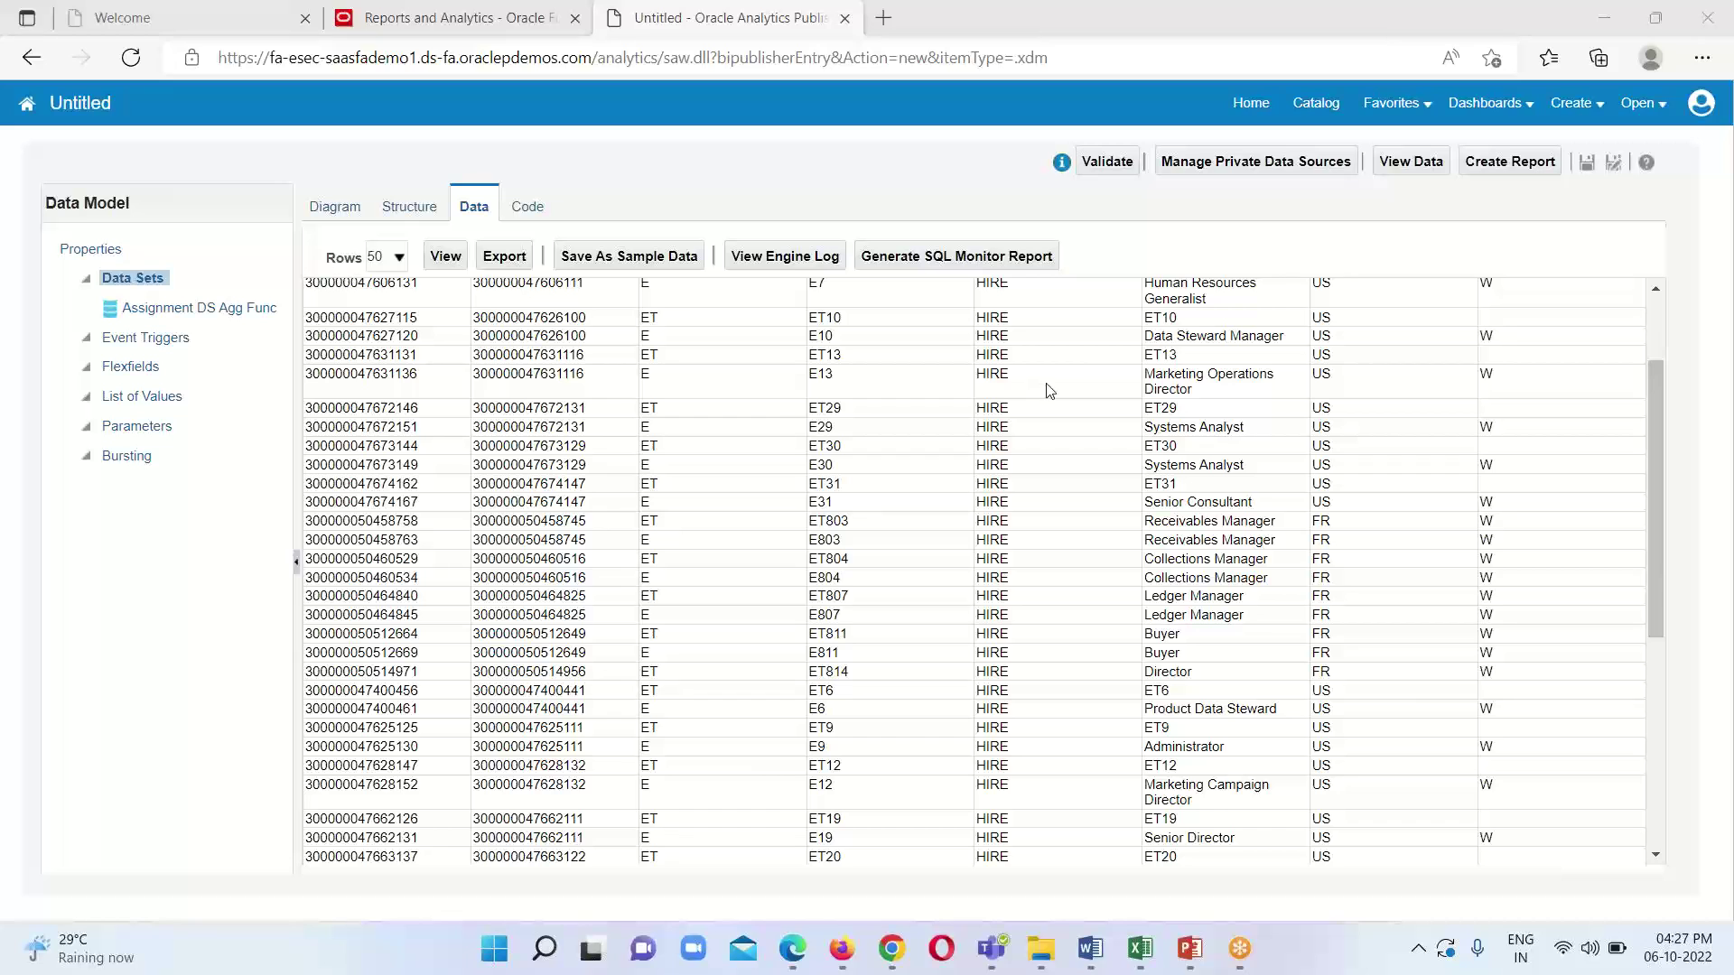
- Add FREQUENCY from G_1 to Global Level Functions with the Count function, using CS_COUNT as alias and display name
scroll(808, 506, up, 3)
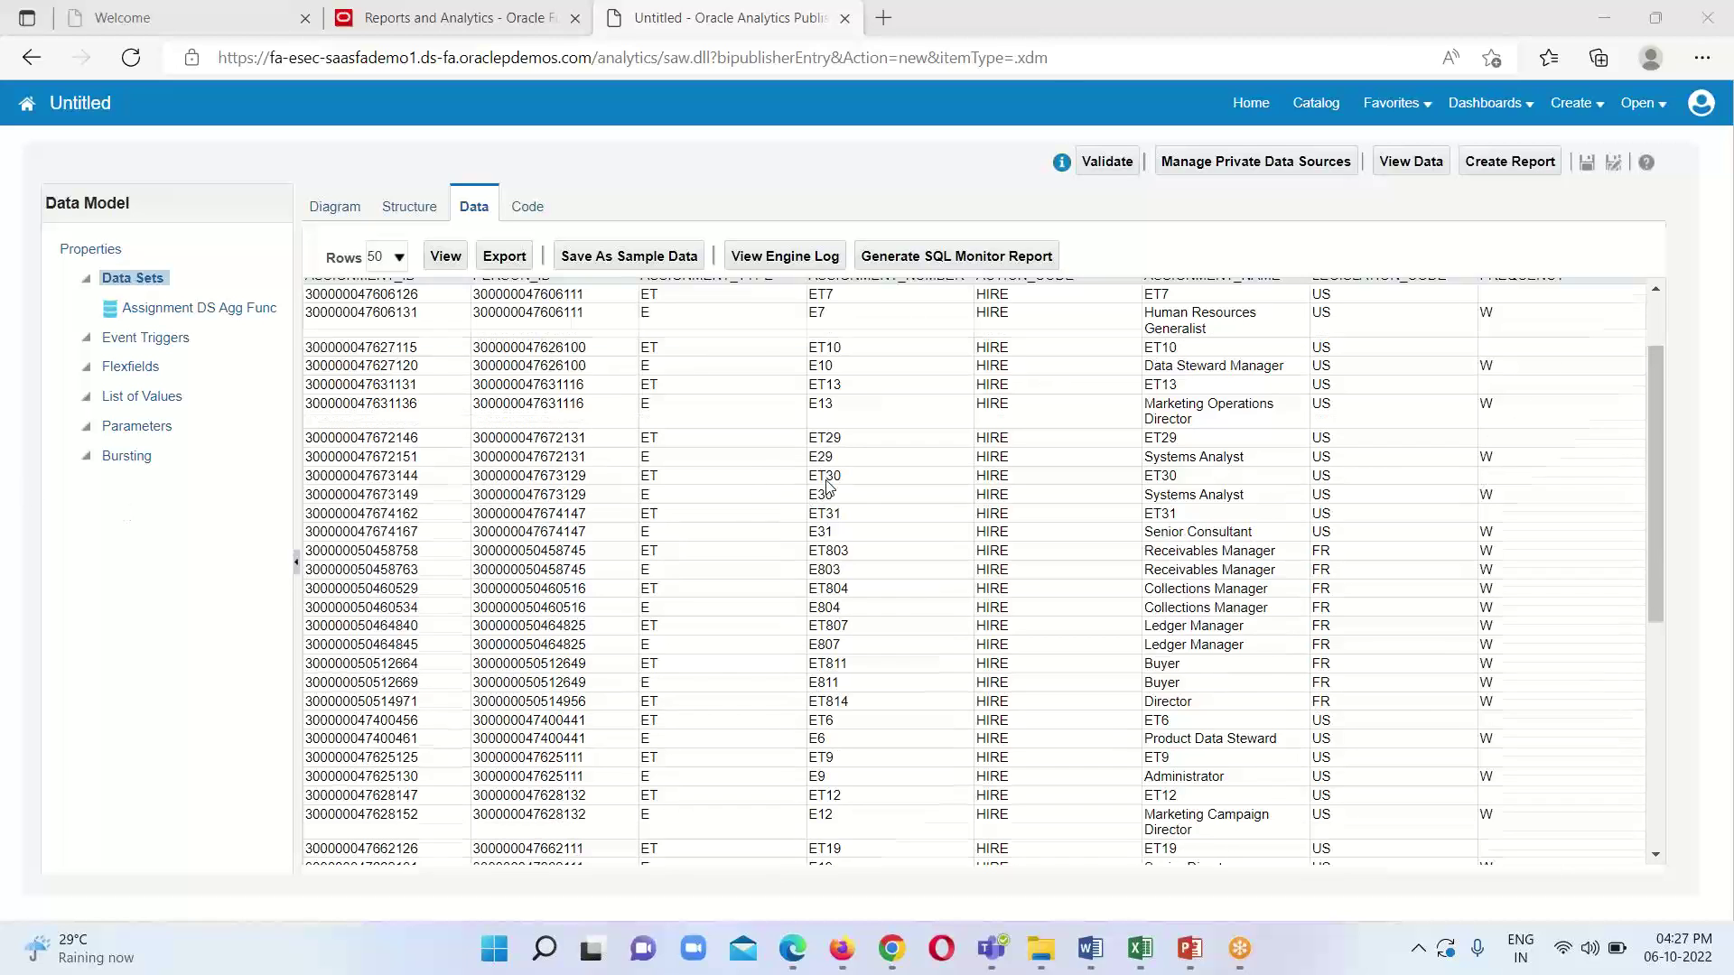
click(334, 207)
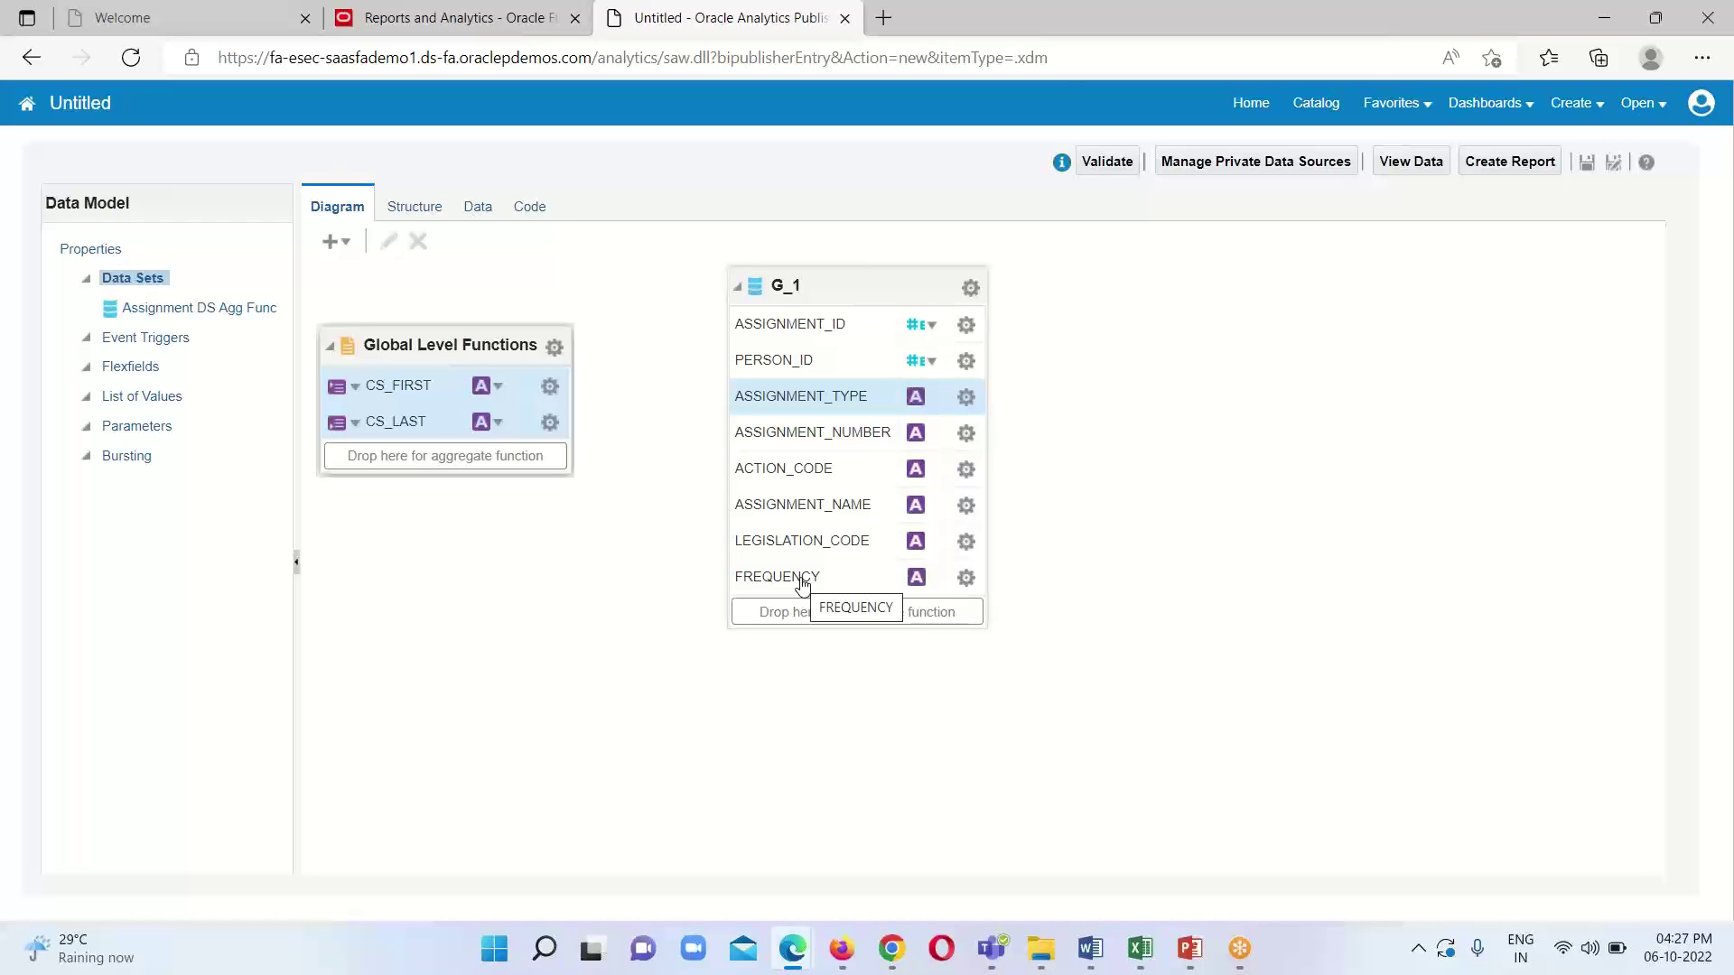
drag(829, 582, 474, 465)
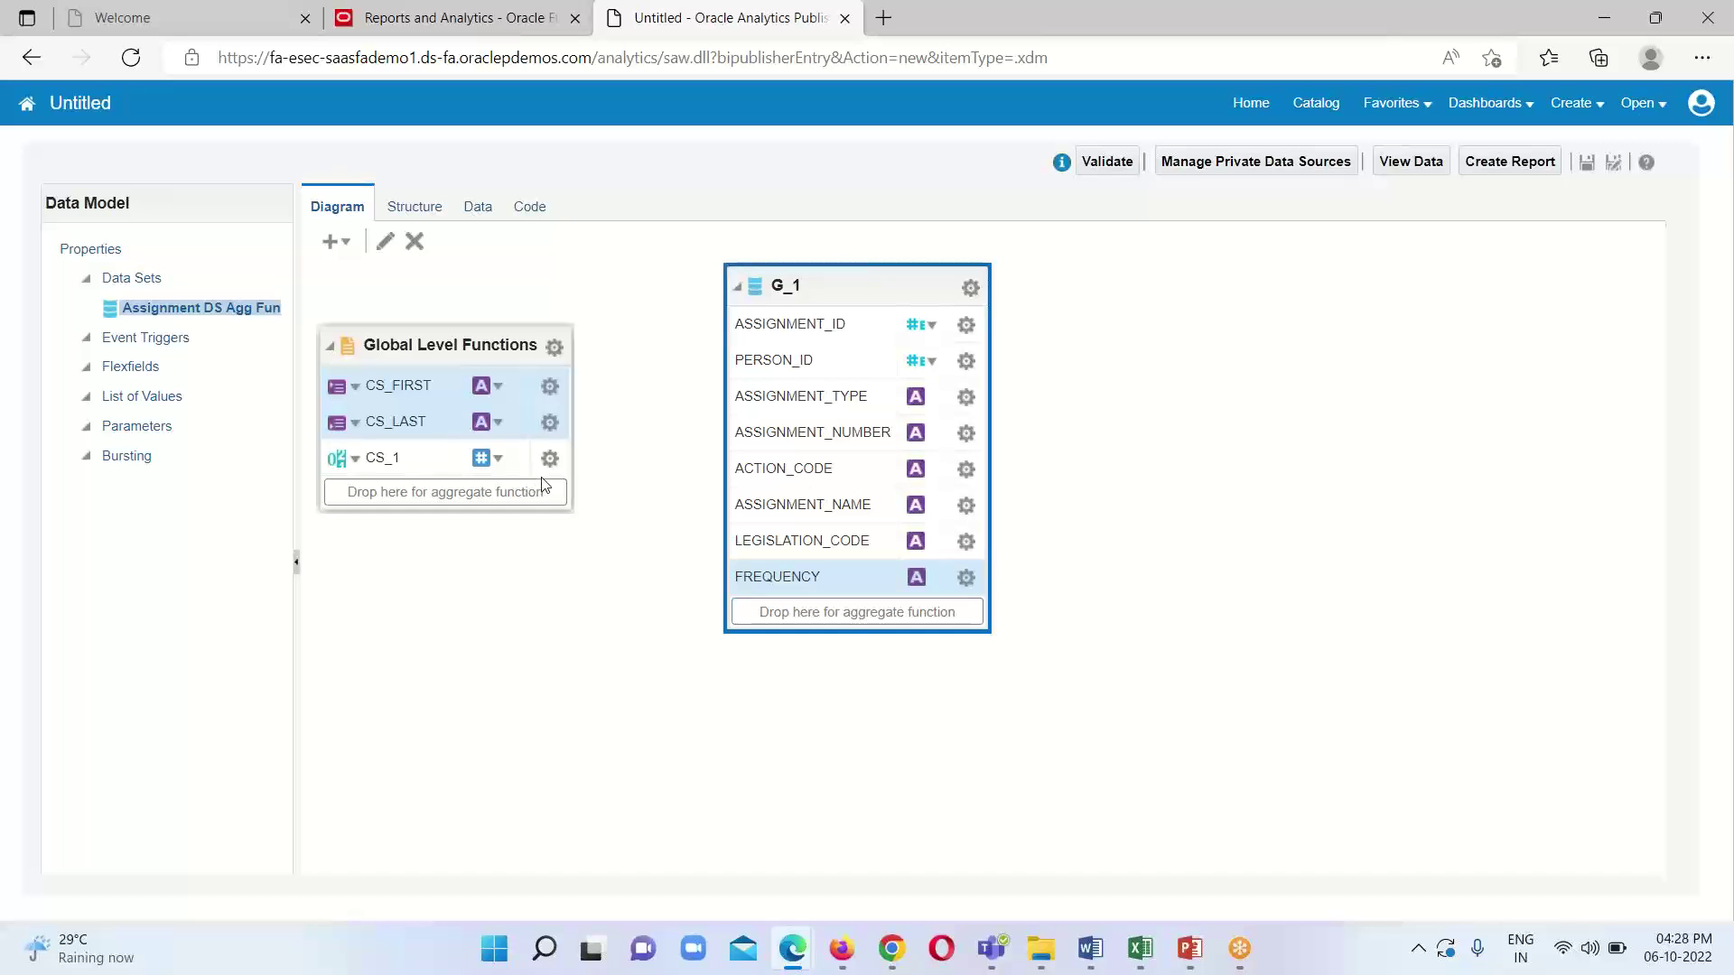
click(550, 459)
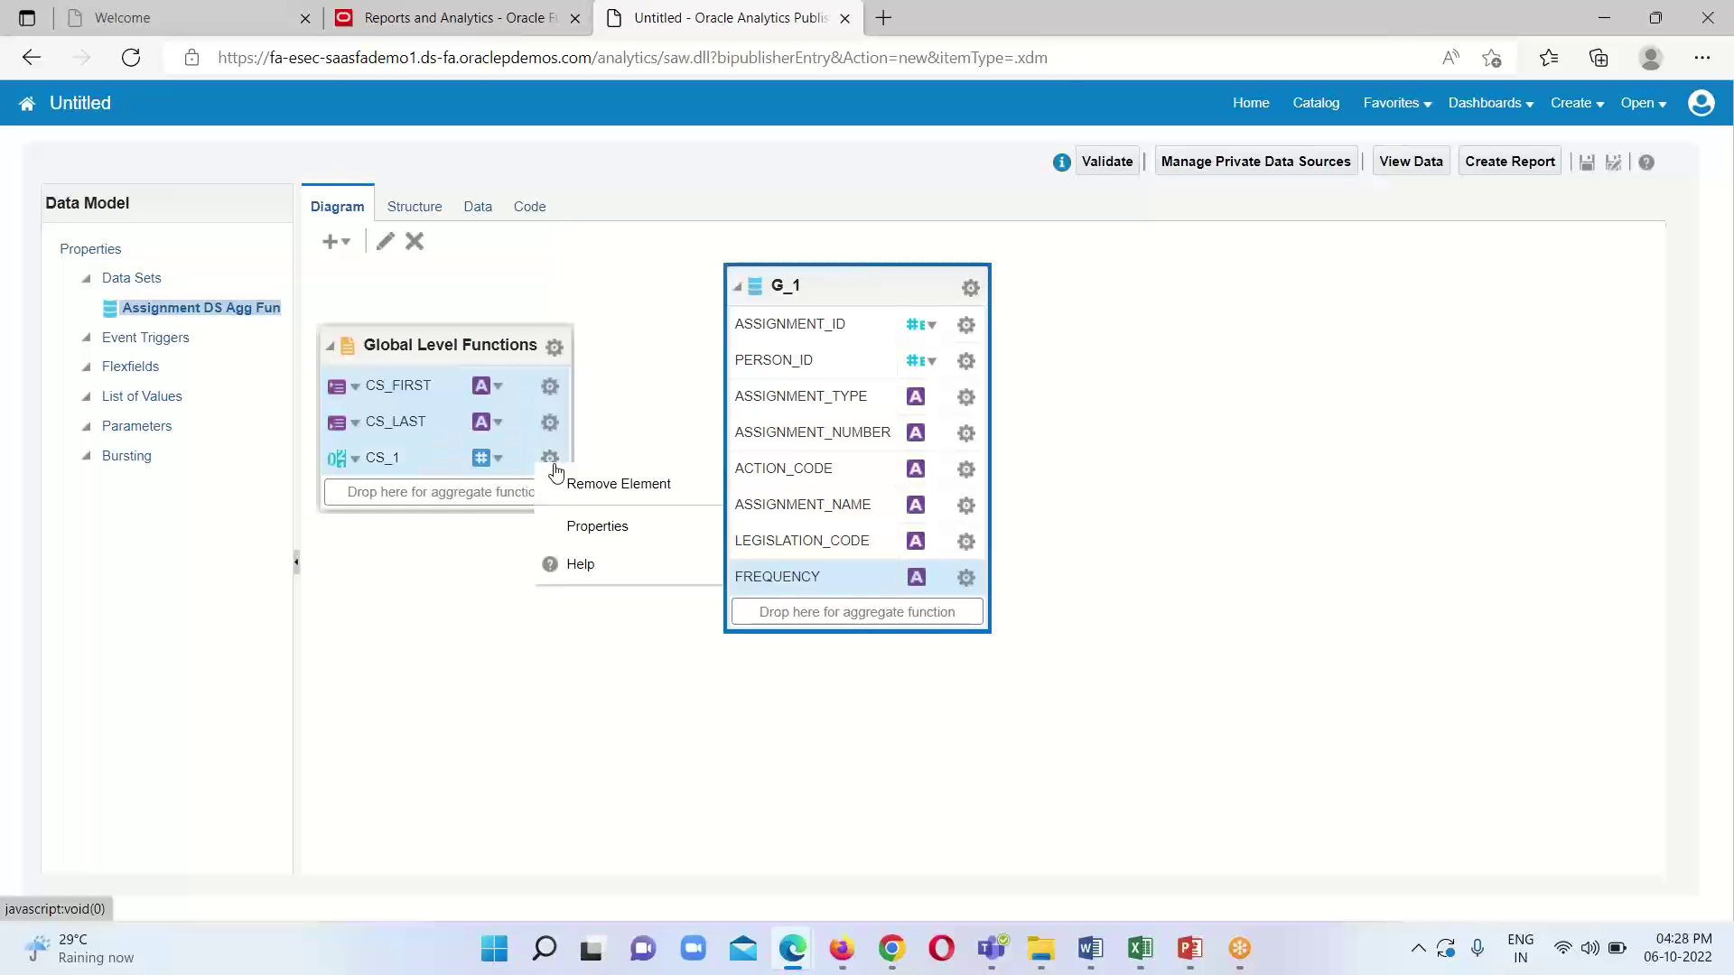
click(590, 523)
click(833, 432)
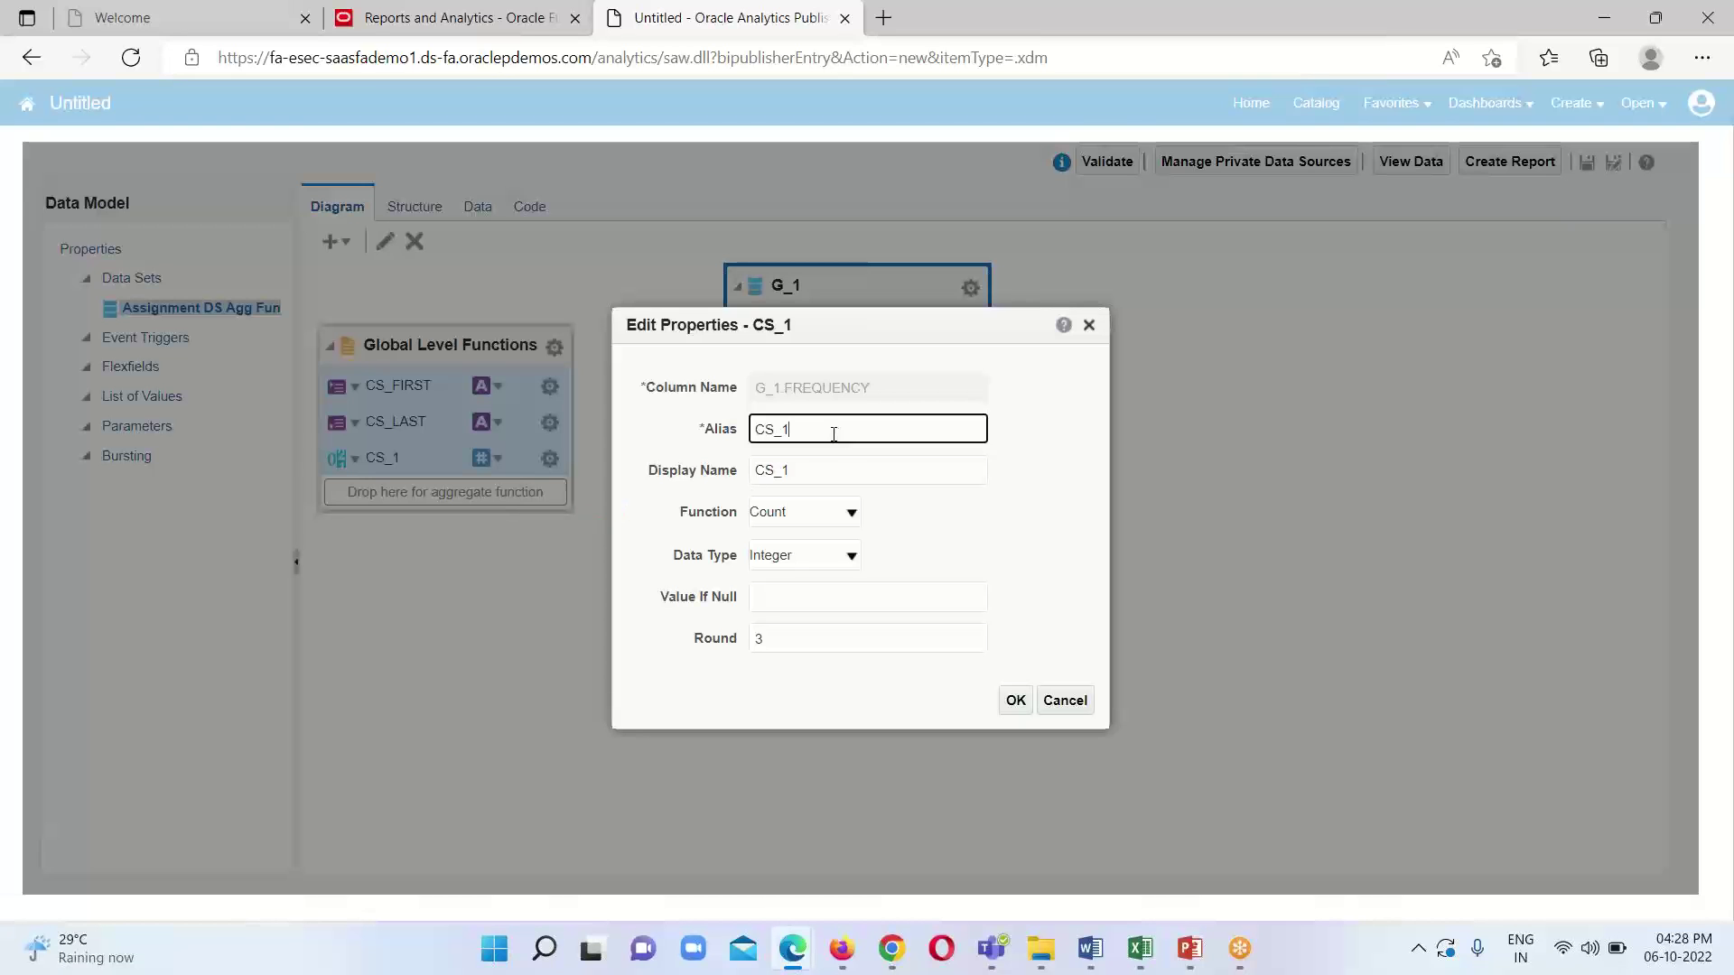
text(COUNT)
click(798, 466)
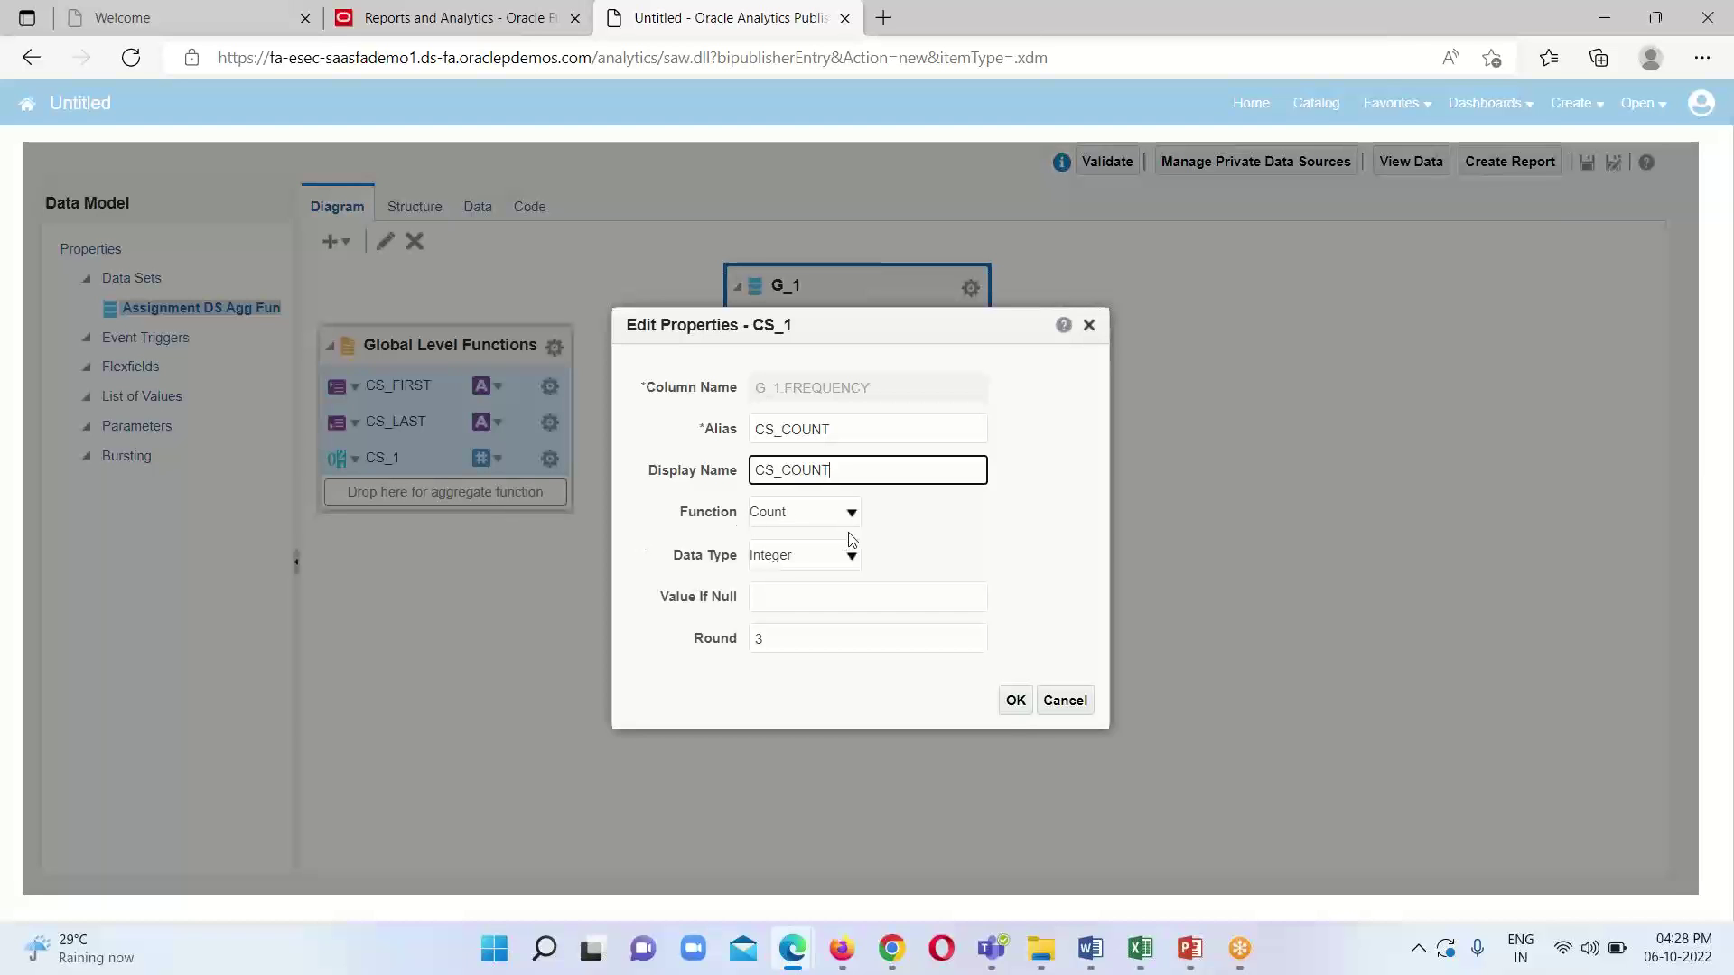
click(1015, 701)
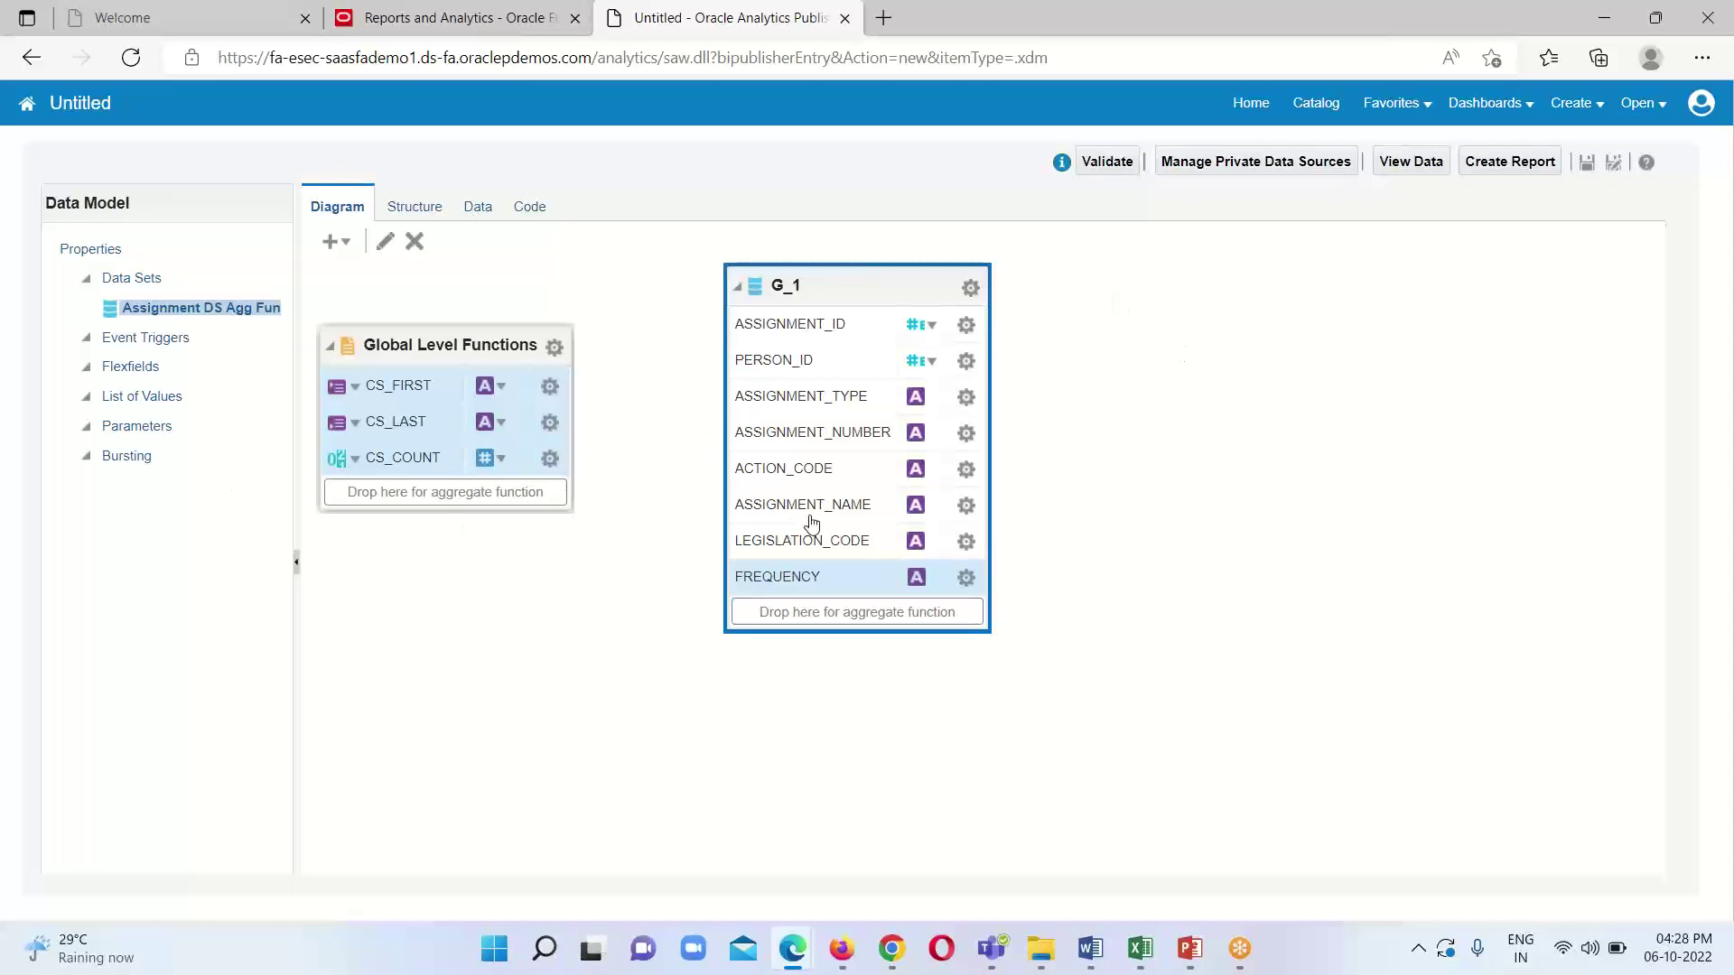
- Load the data preview with 50 rows and show it as a table
click(1405, 167)
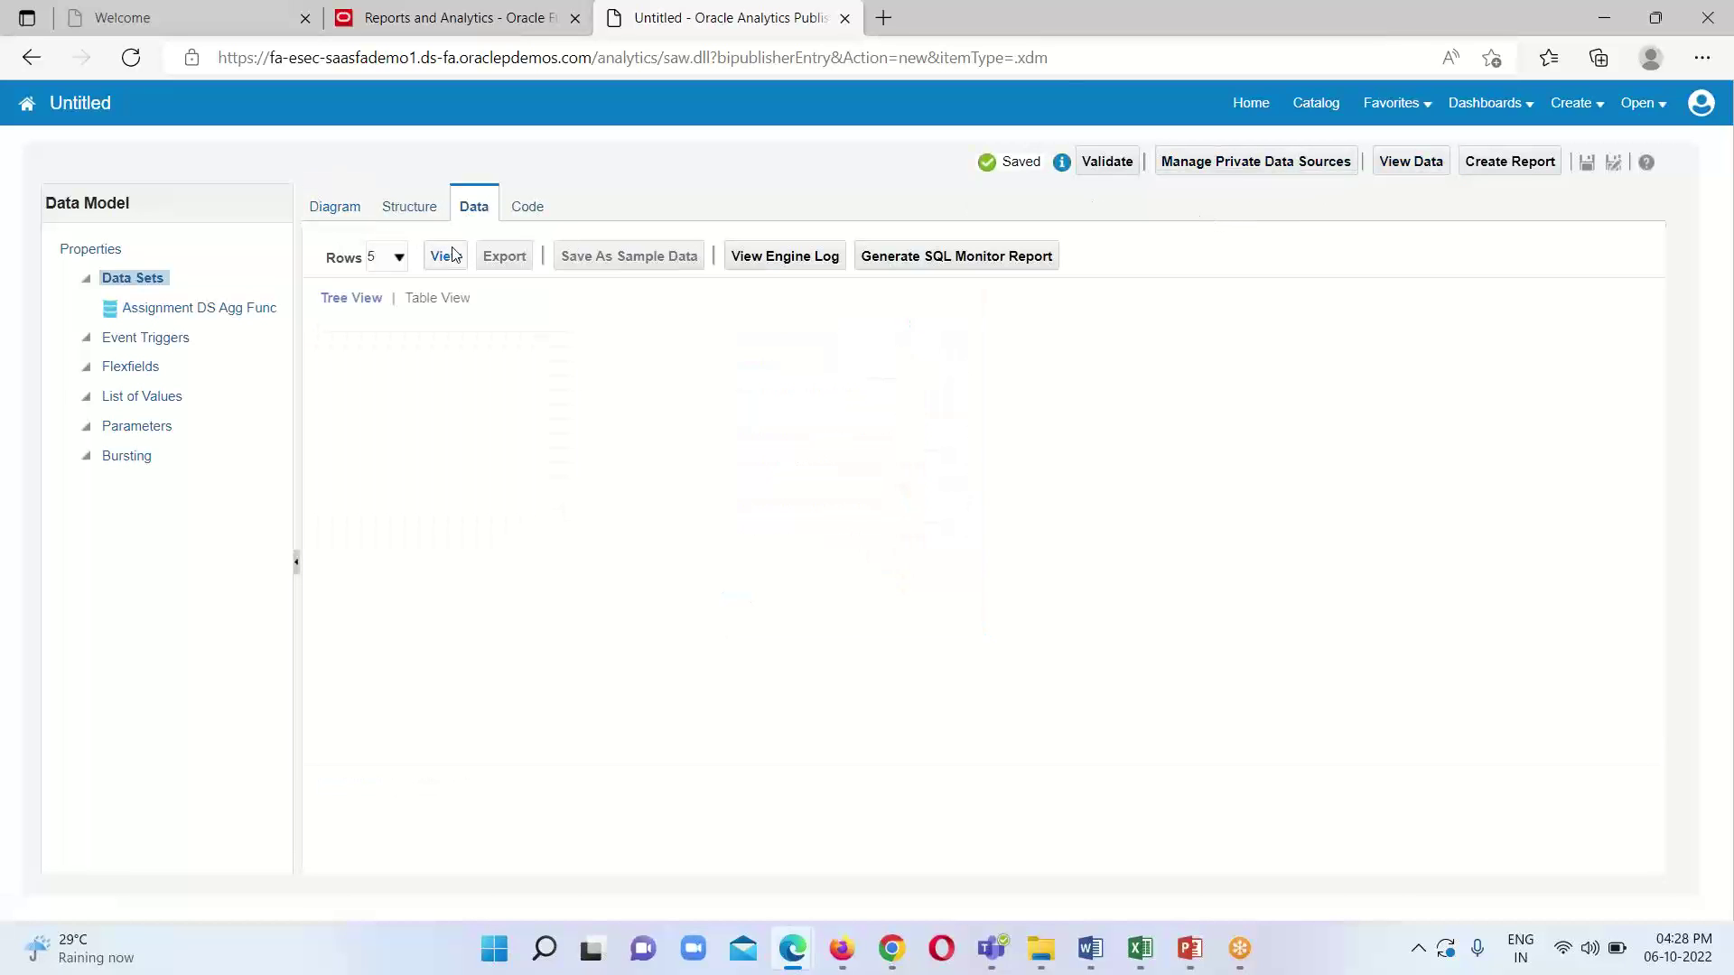
click(400, 257)
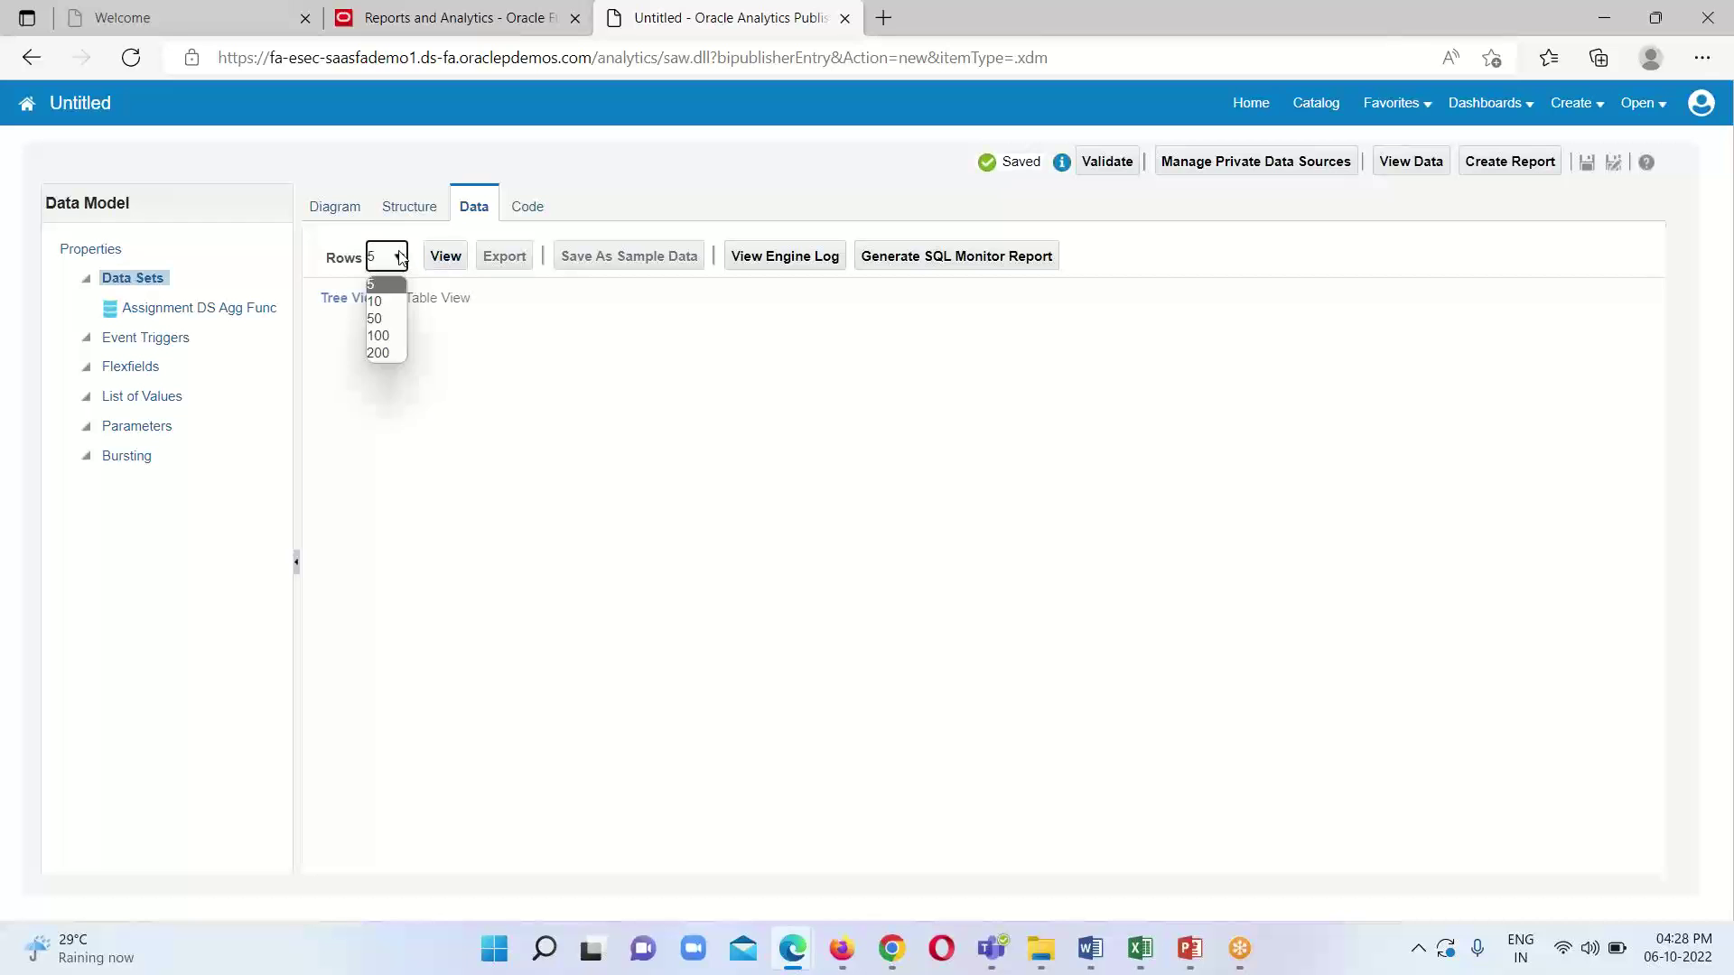
click(392, 319)
click(460, 260)
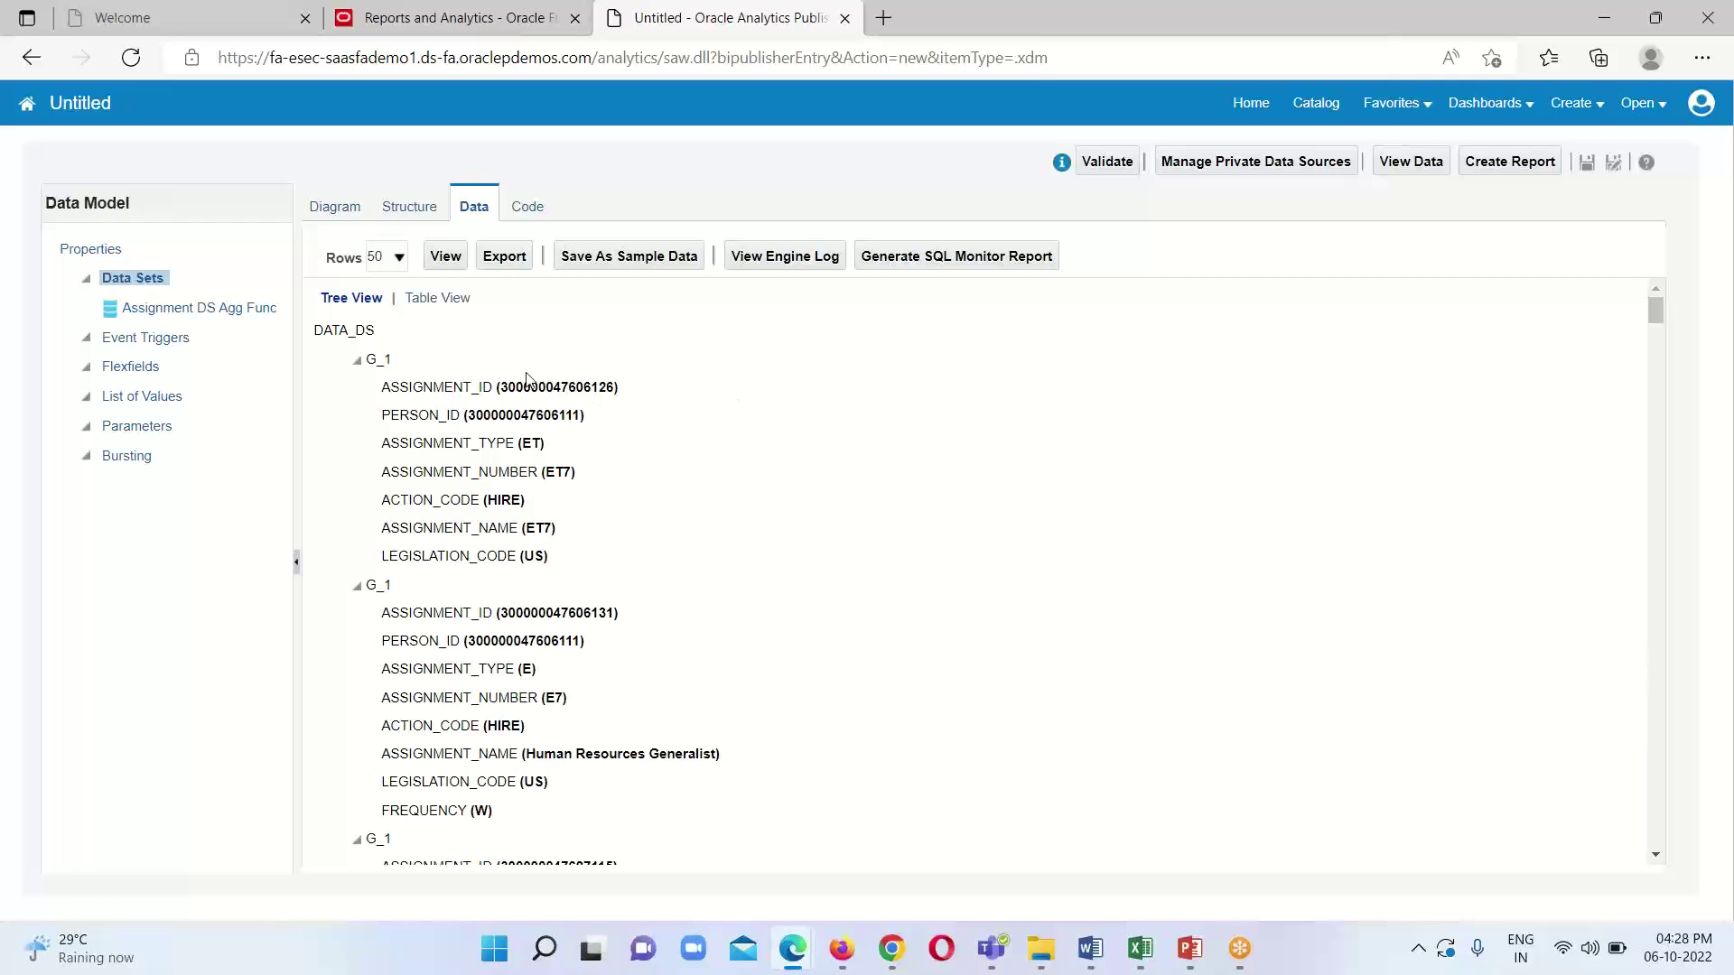
click(431, 294)
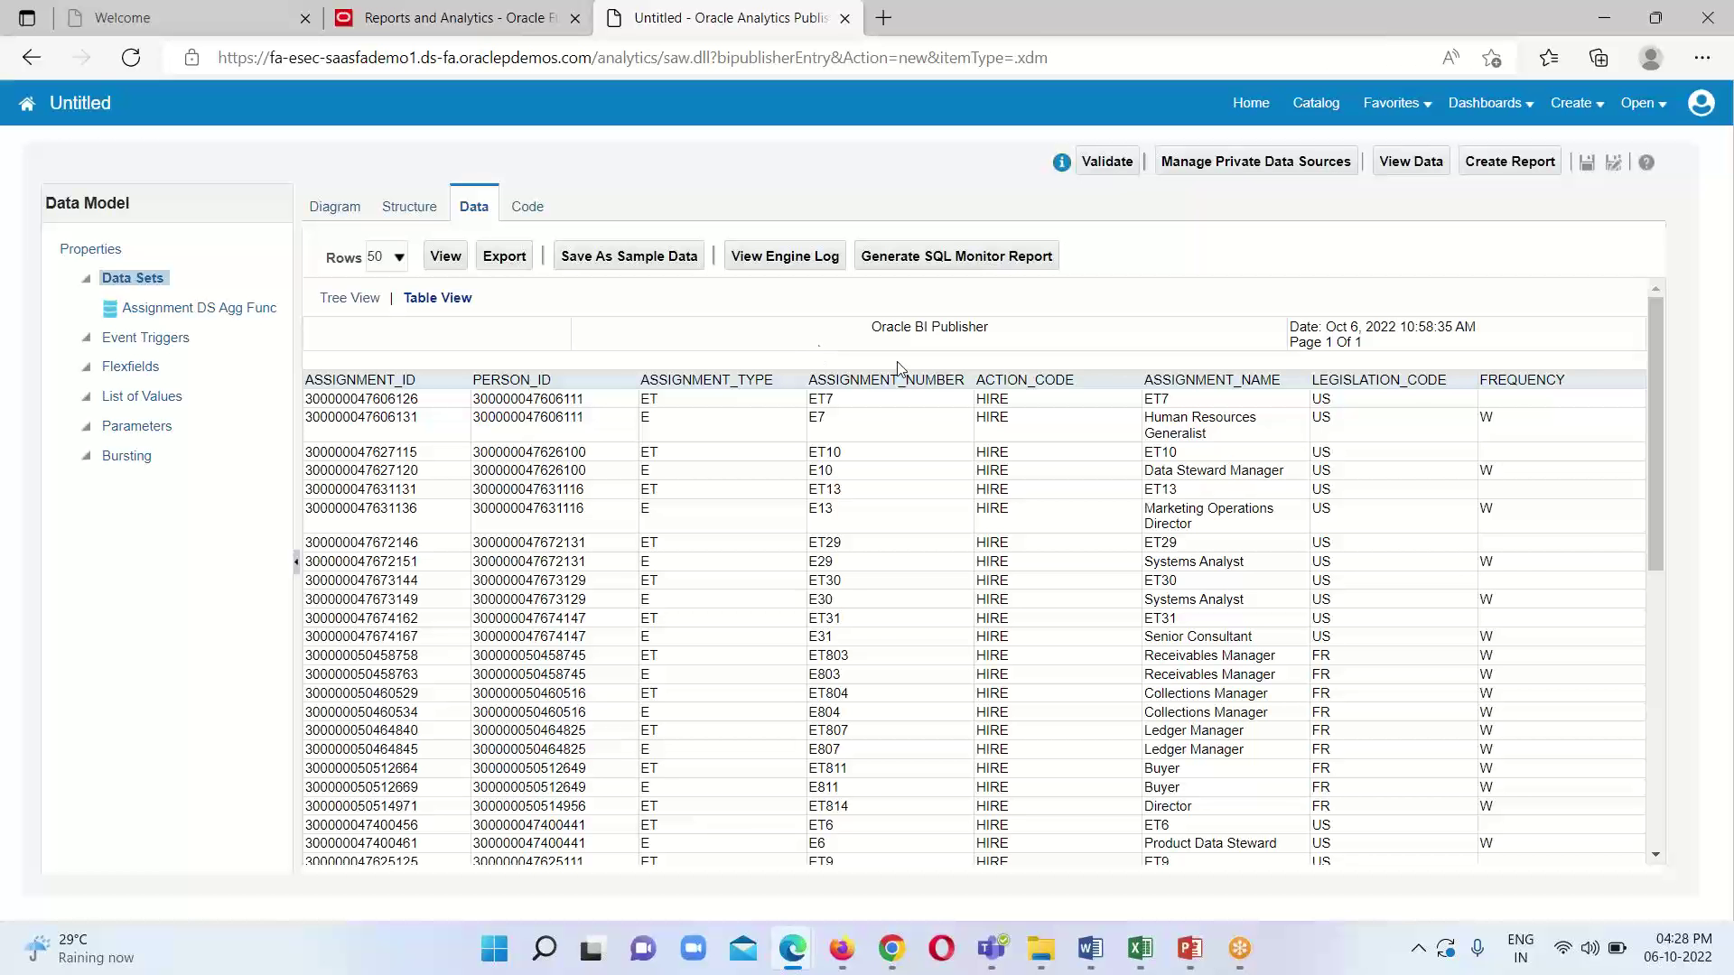
- Examine the FREQUENCY column across all rows and compare it with the CS_COUNT value below the table
scroll(1035, 450, down, 5)
scroll(1036, 450, down, 5)
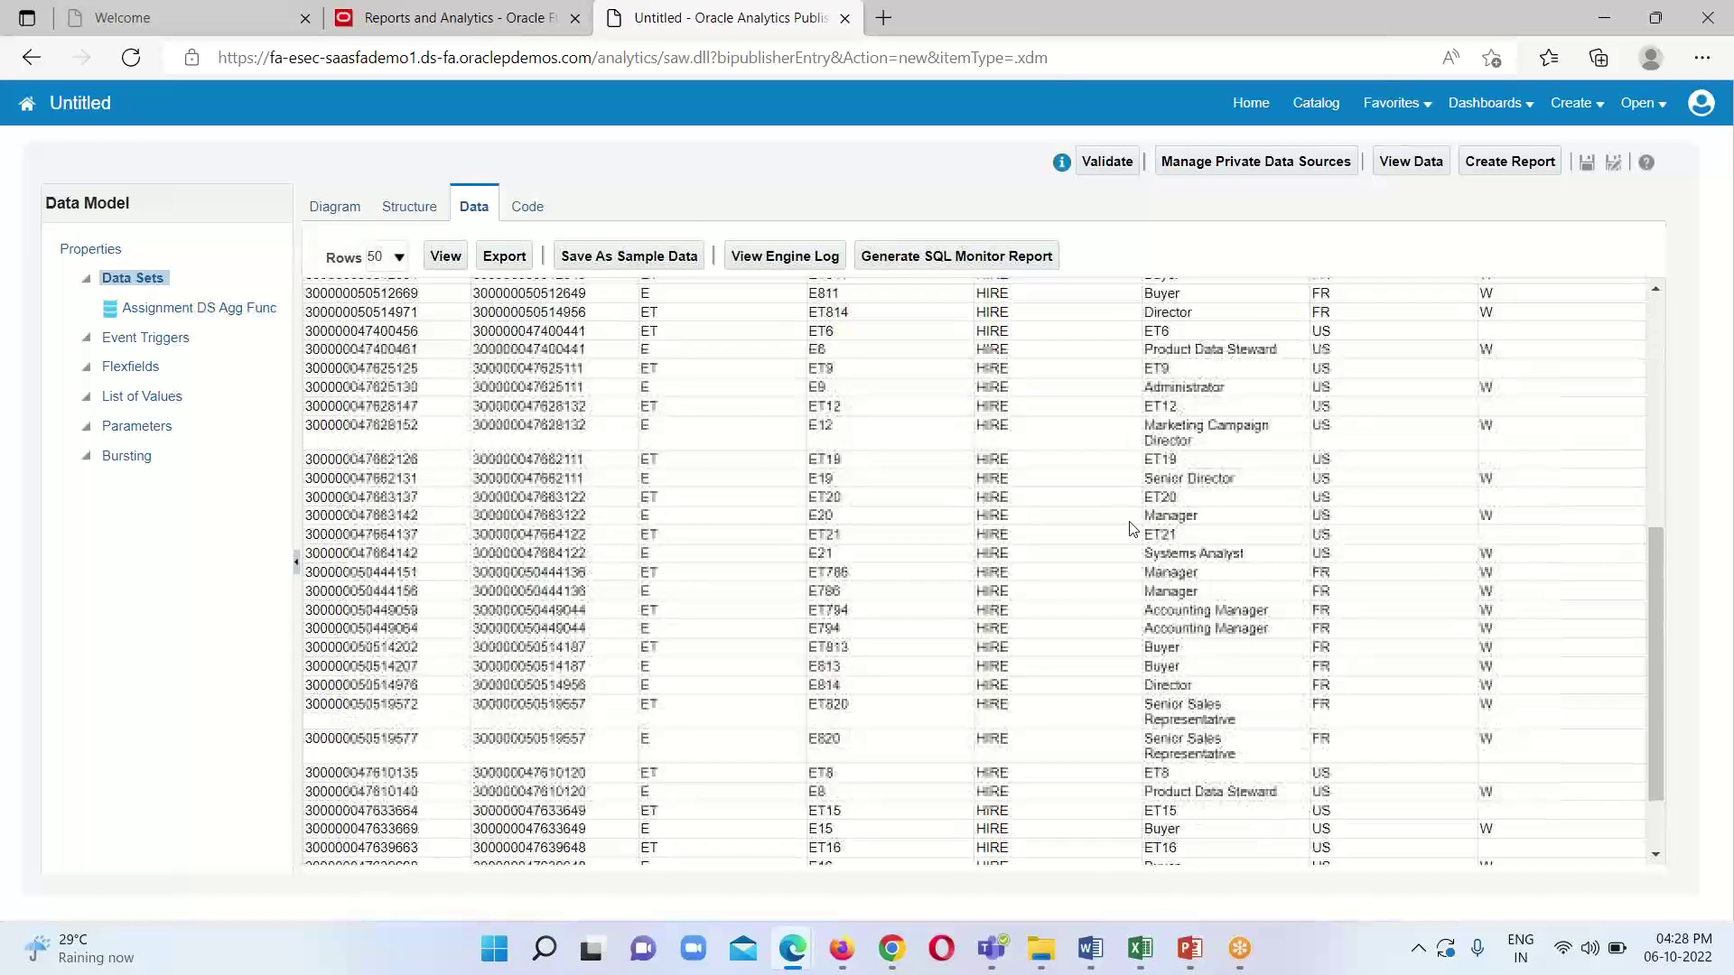
scroll(1418, 491, up, 5)
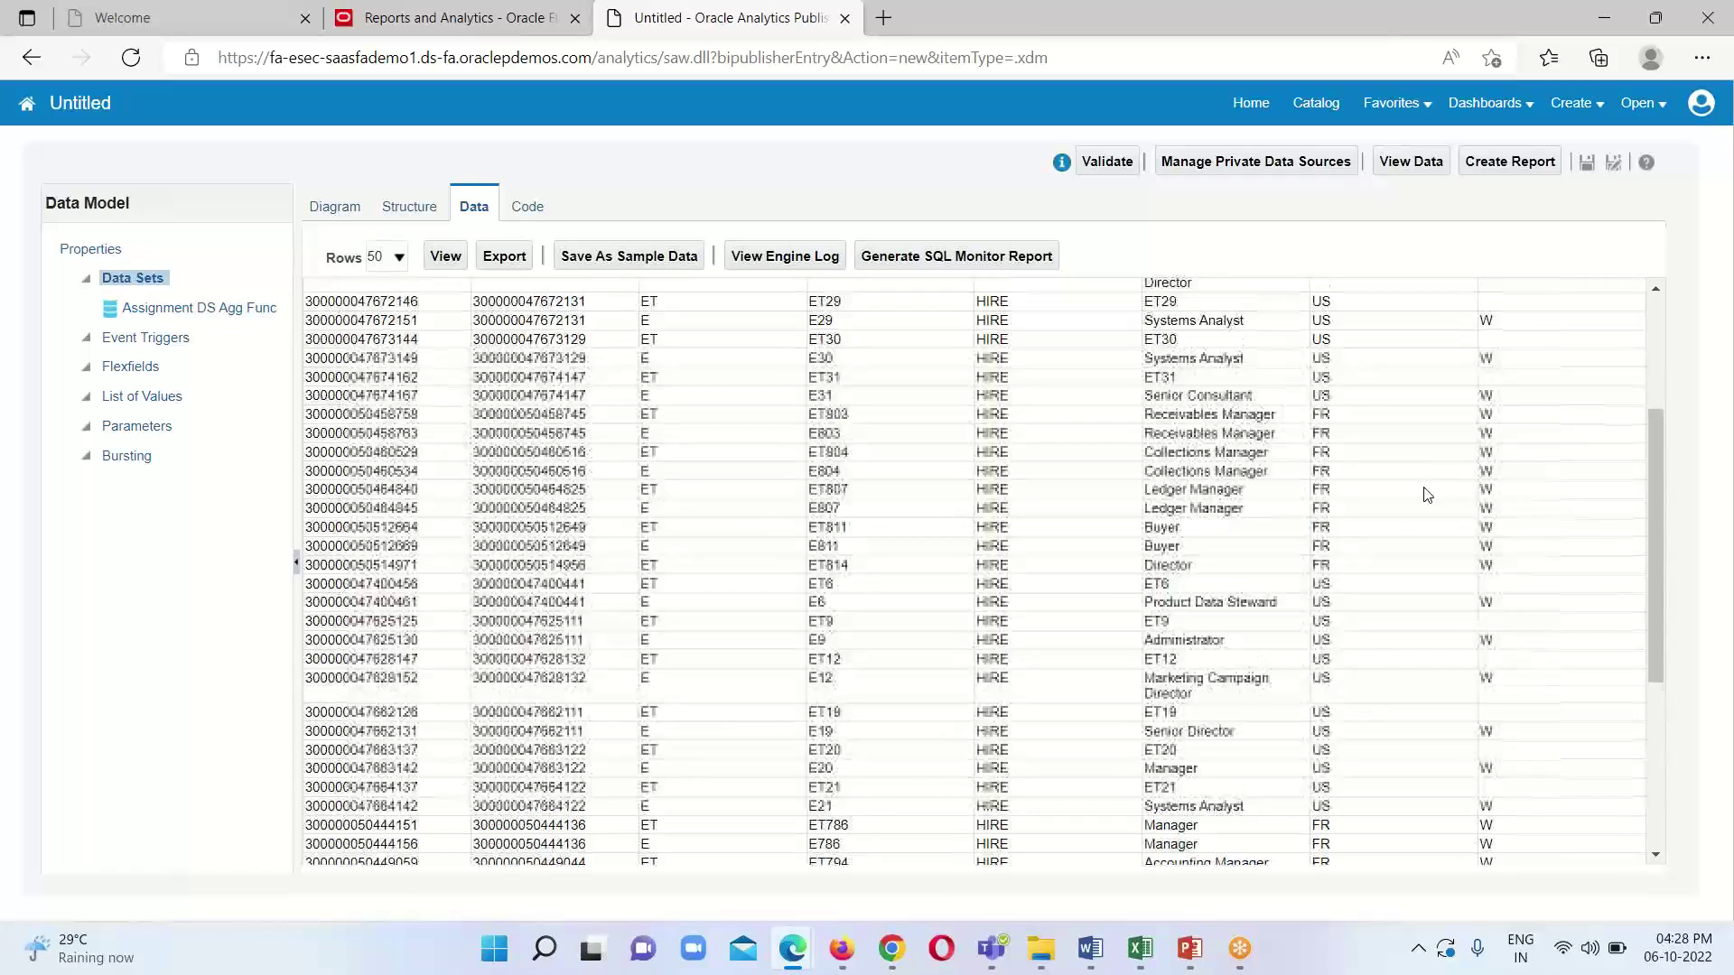
scroll(1500, 480, up, 5)
scroll(1494, 479, down, 10)
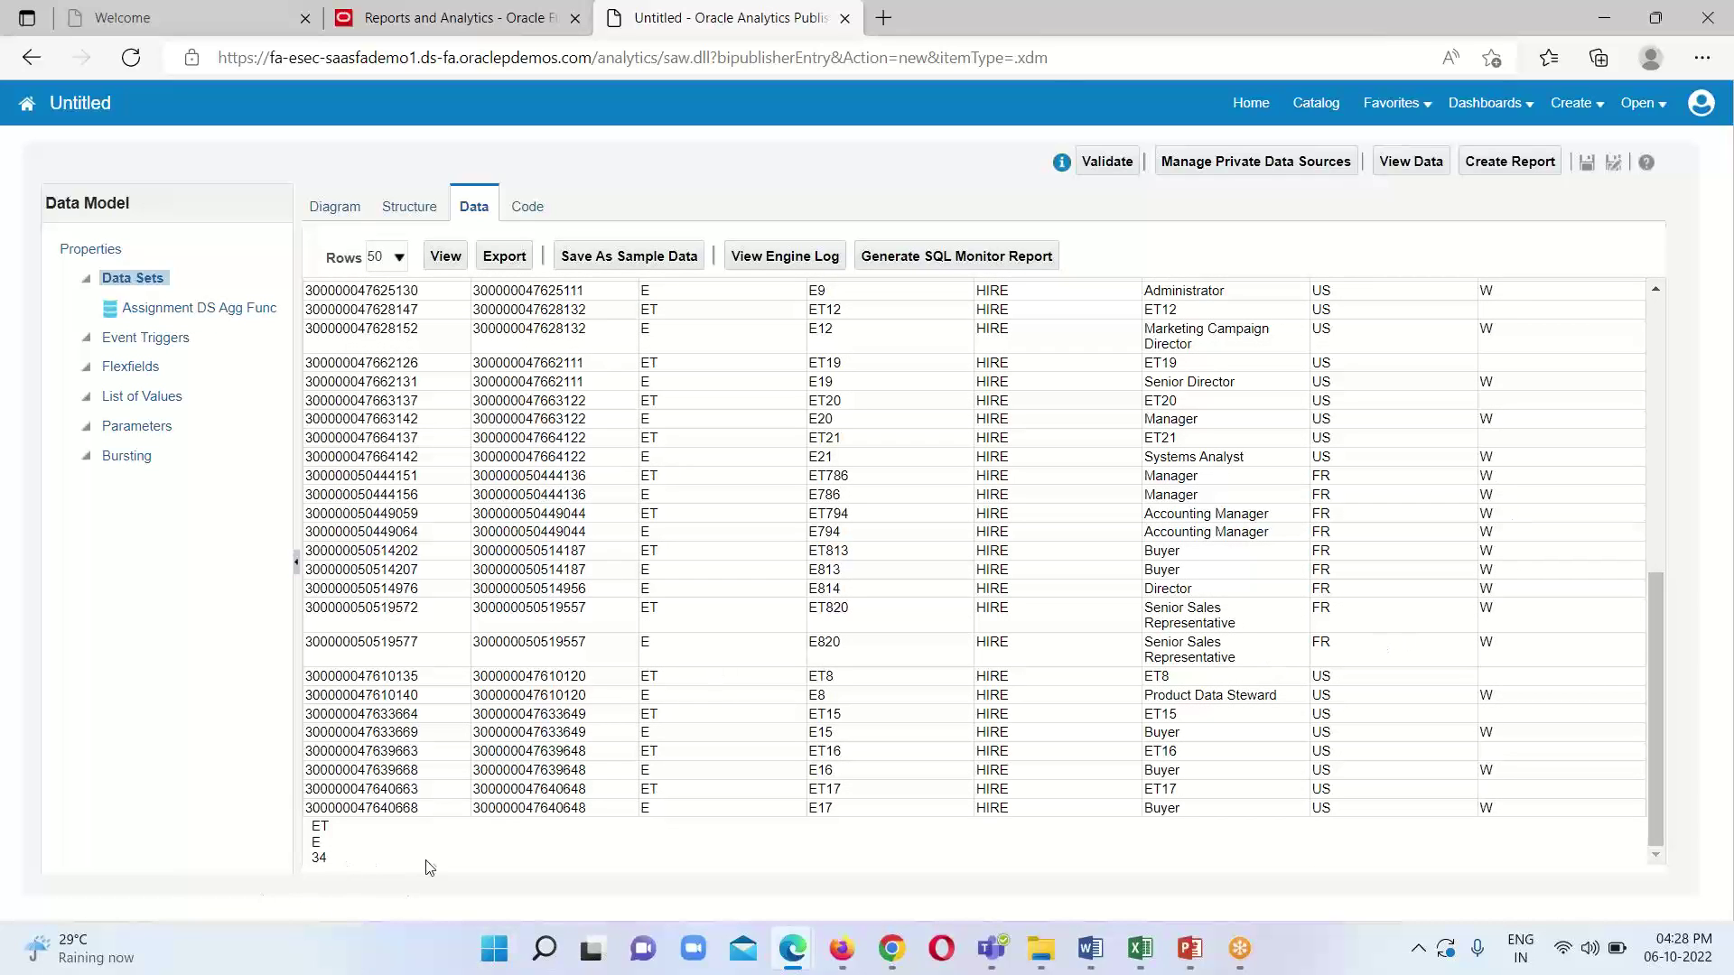
scroll(429, 867, up, 5)
scroll(430, 862, down, 5)
scroll(1124, 658, up, 10)
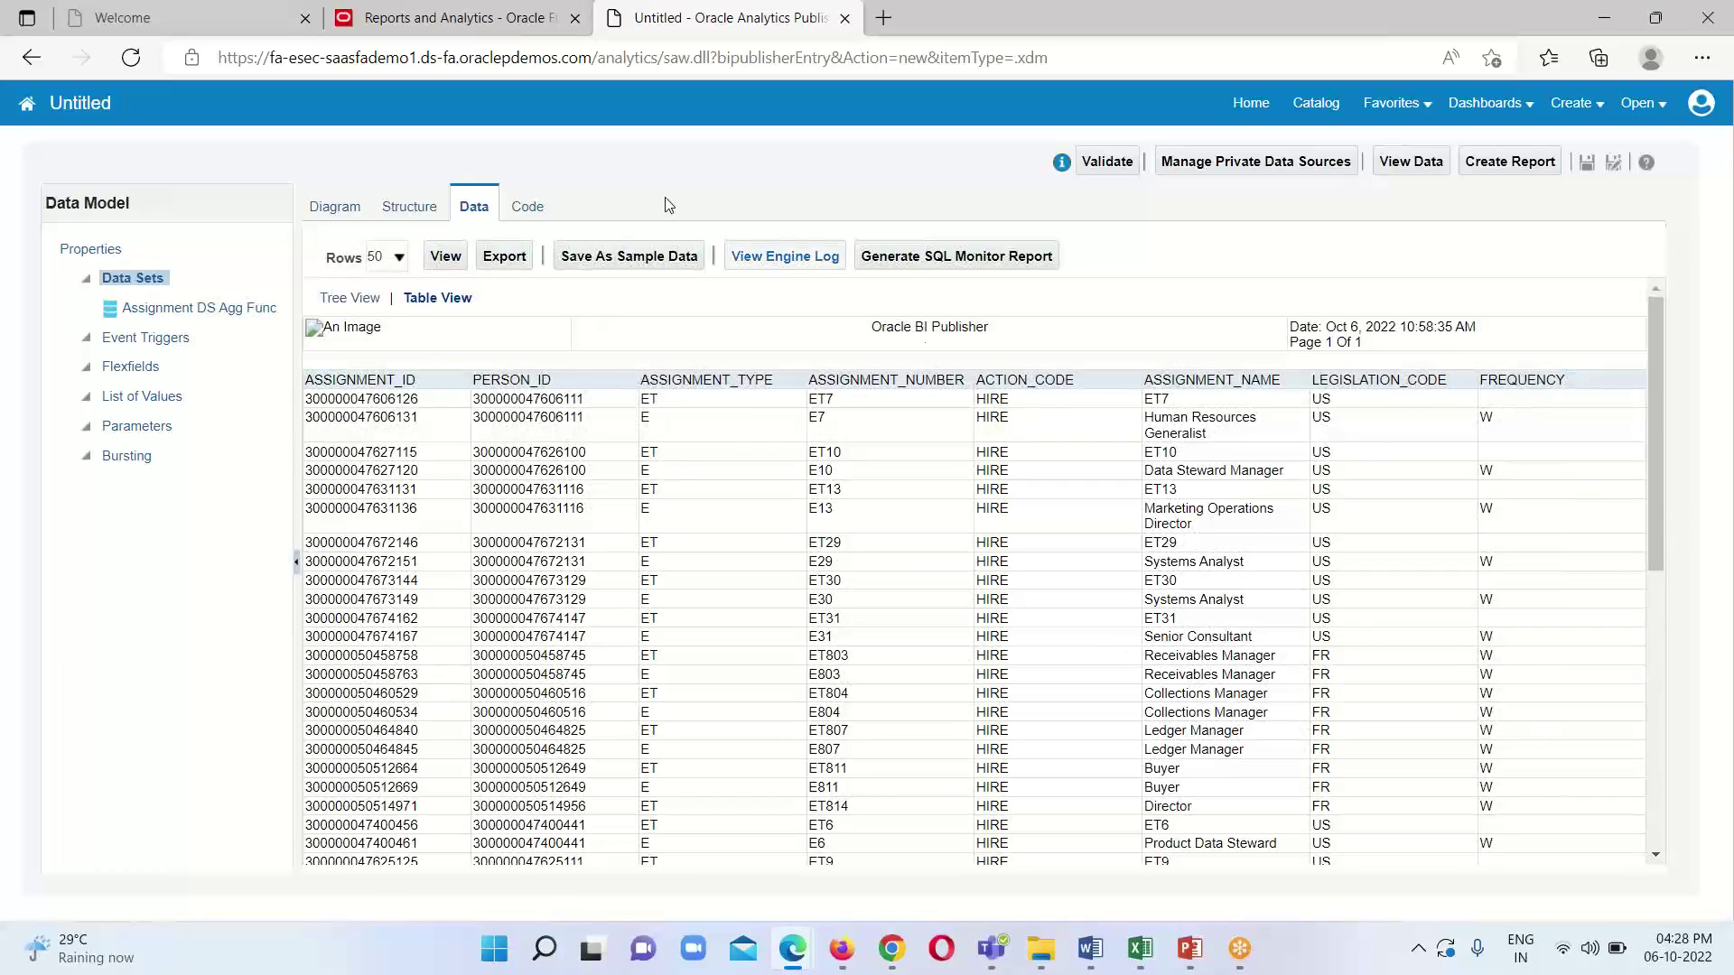
- Add ASSIGNMENT_NAME to Global Level Functions with function Maximum and alias and display name CS_MAX
click(334, 207)
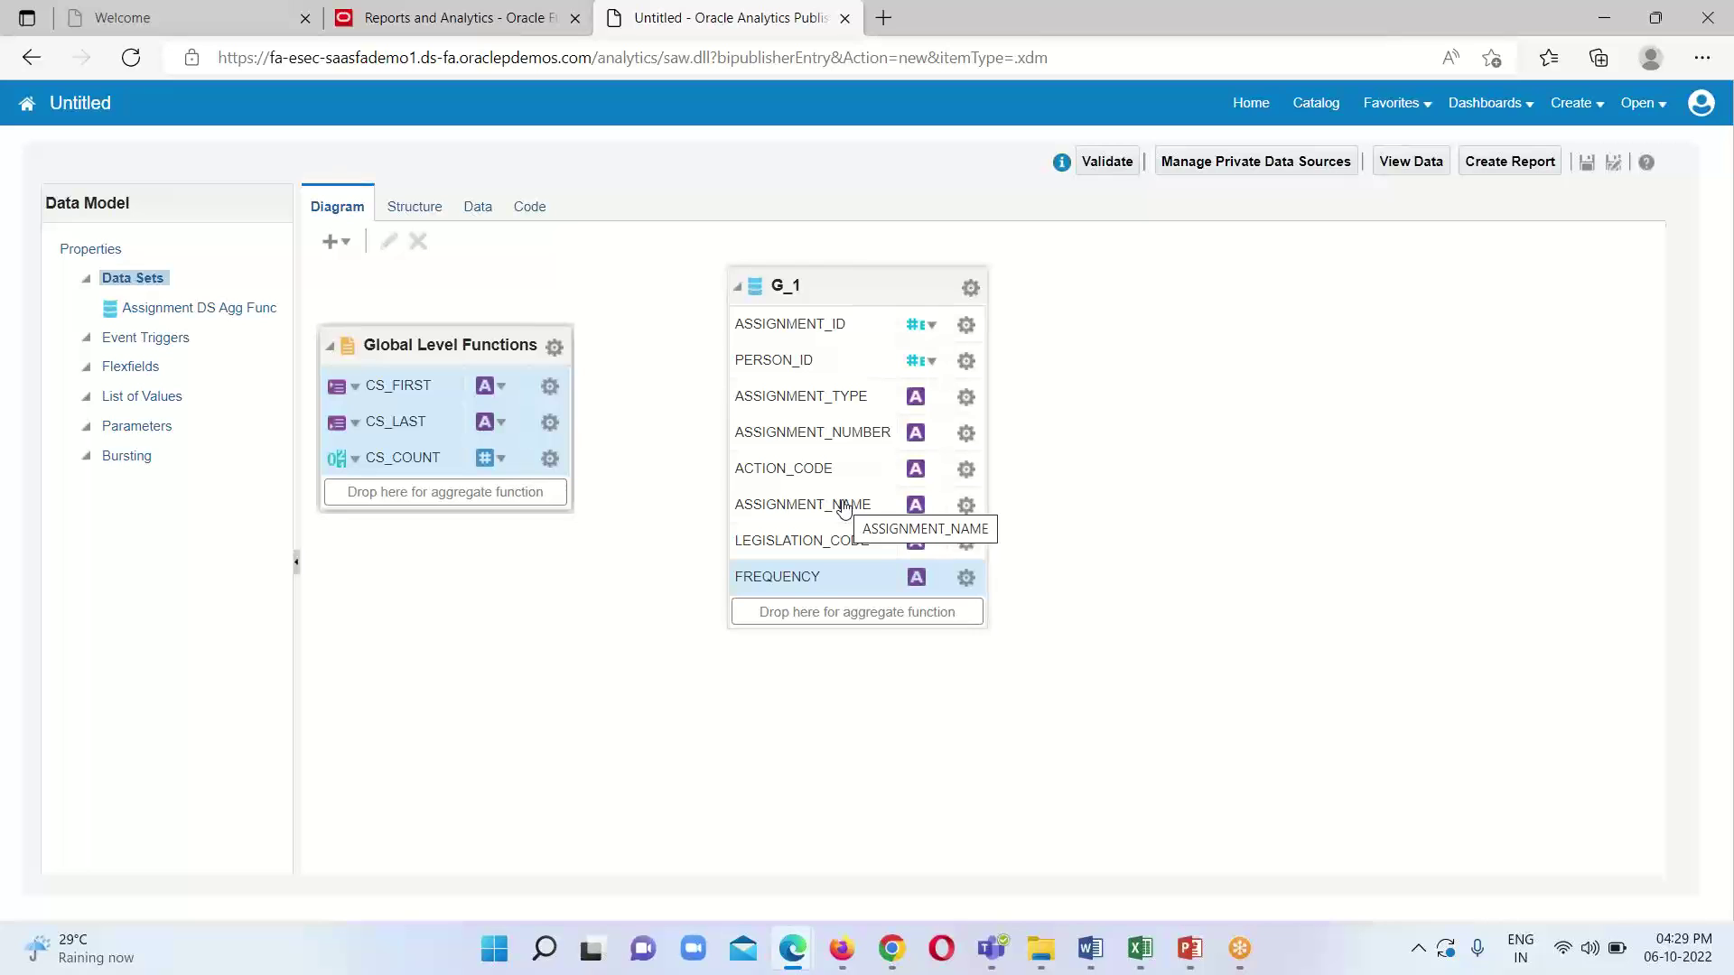
drag(843, 505, 445, 503)
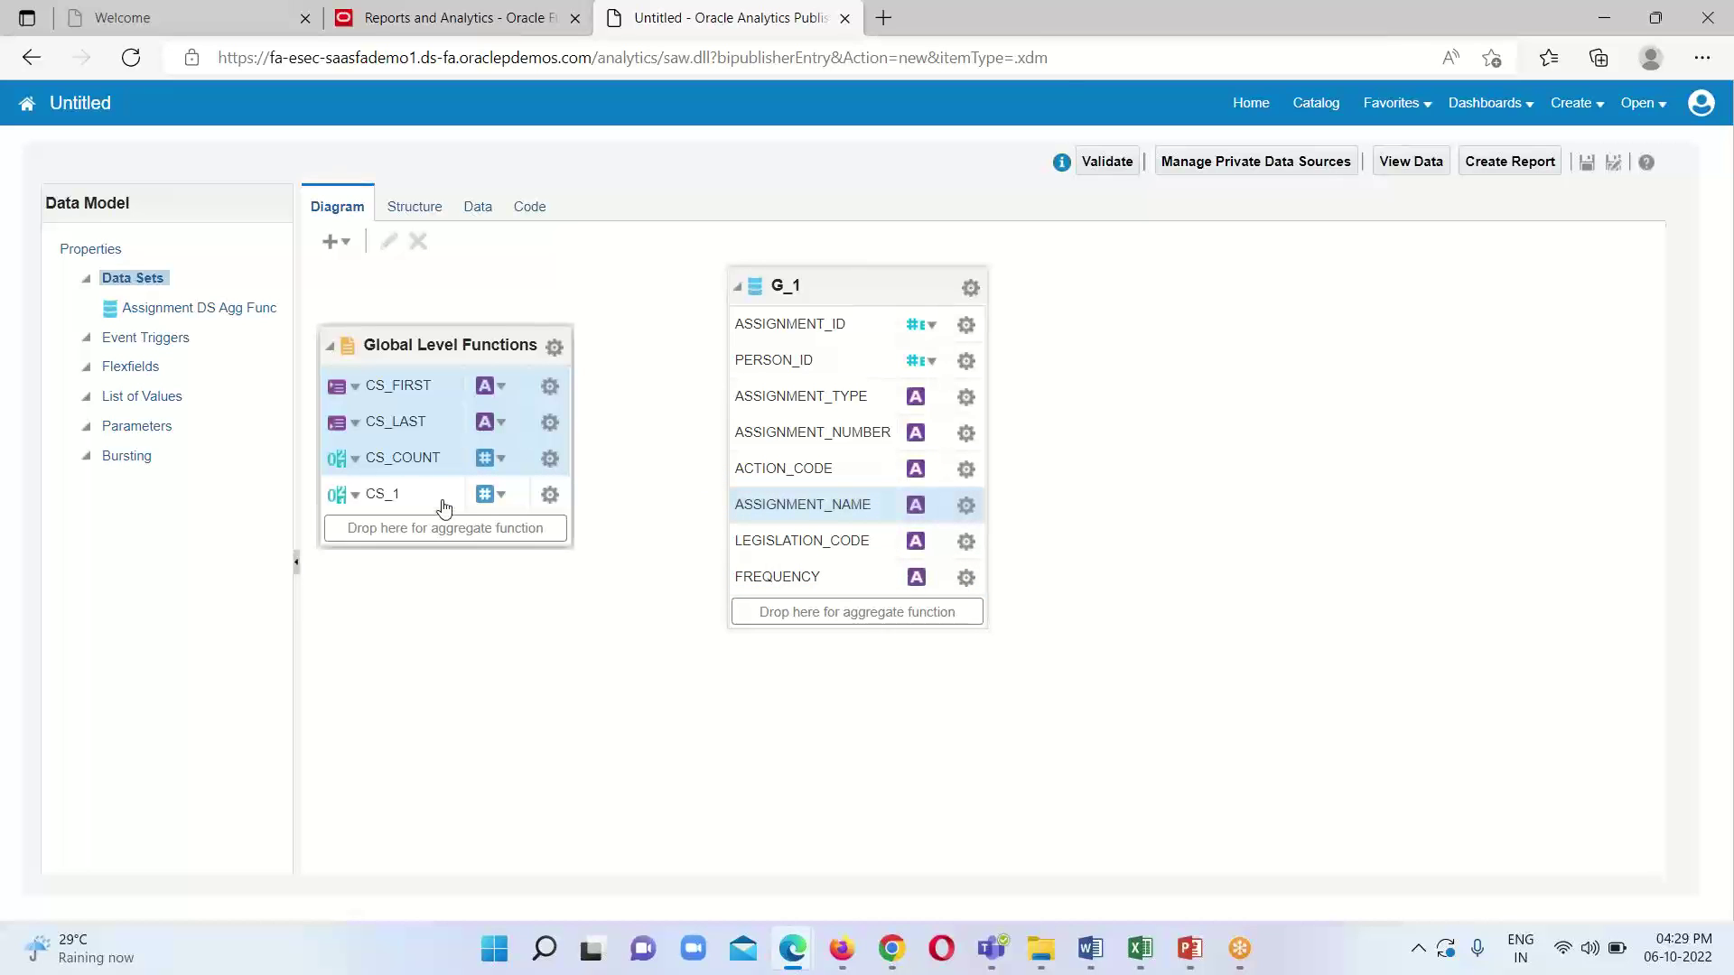
click(549, 494)
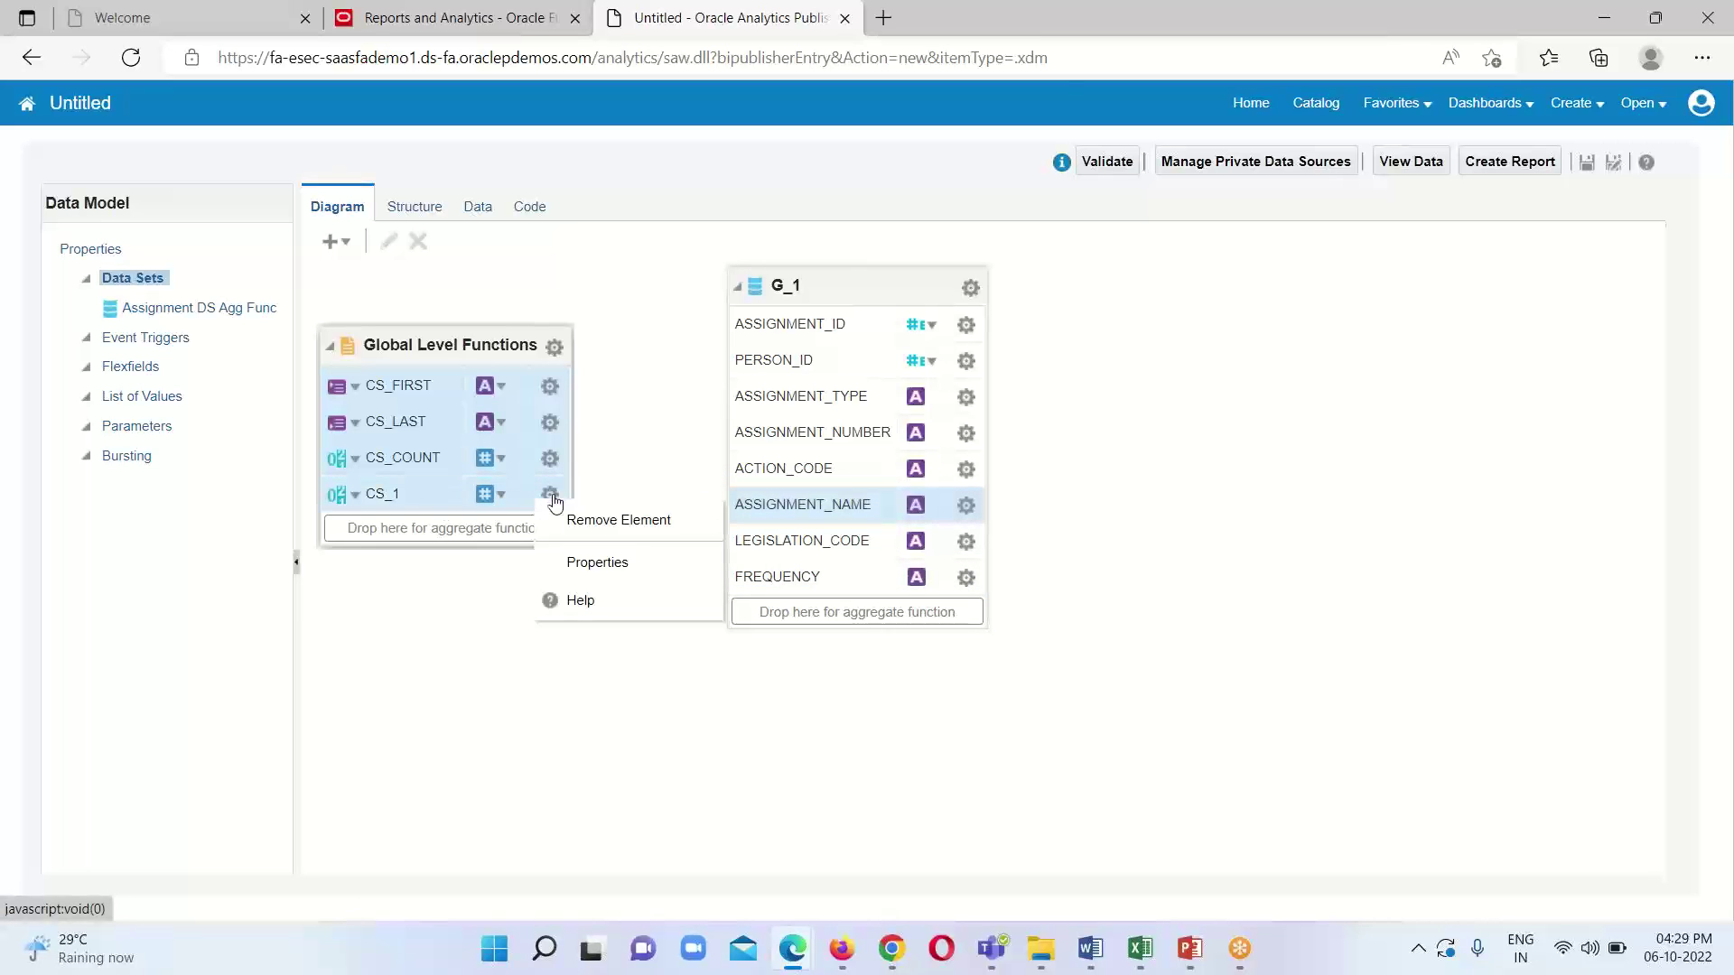
click(614, 573)
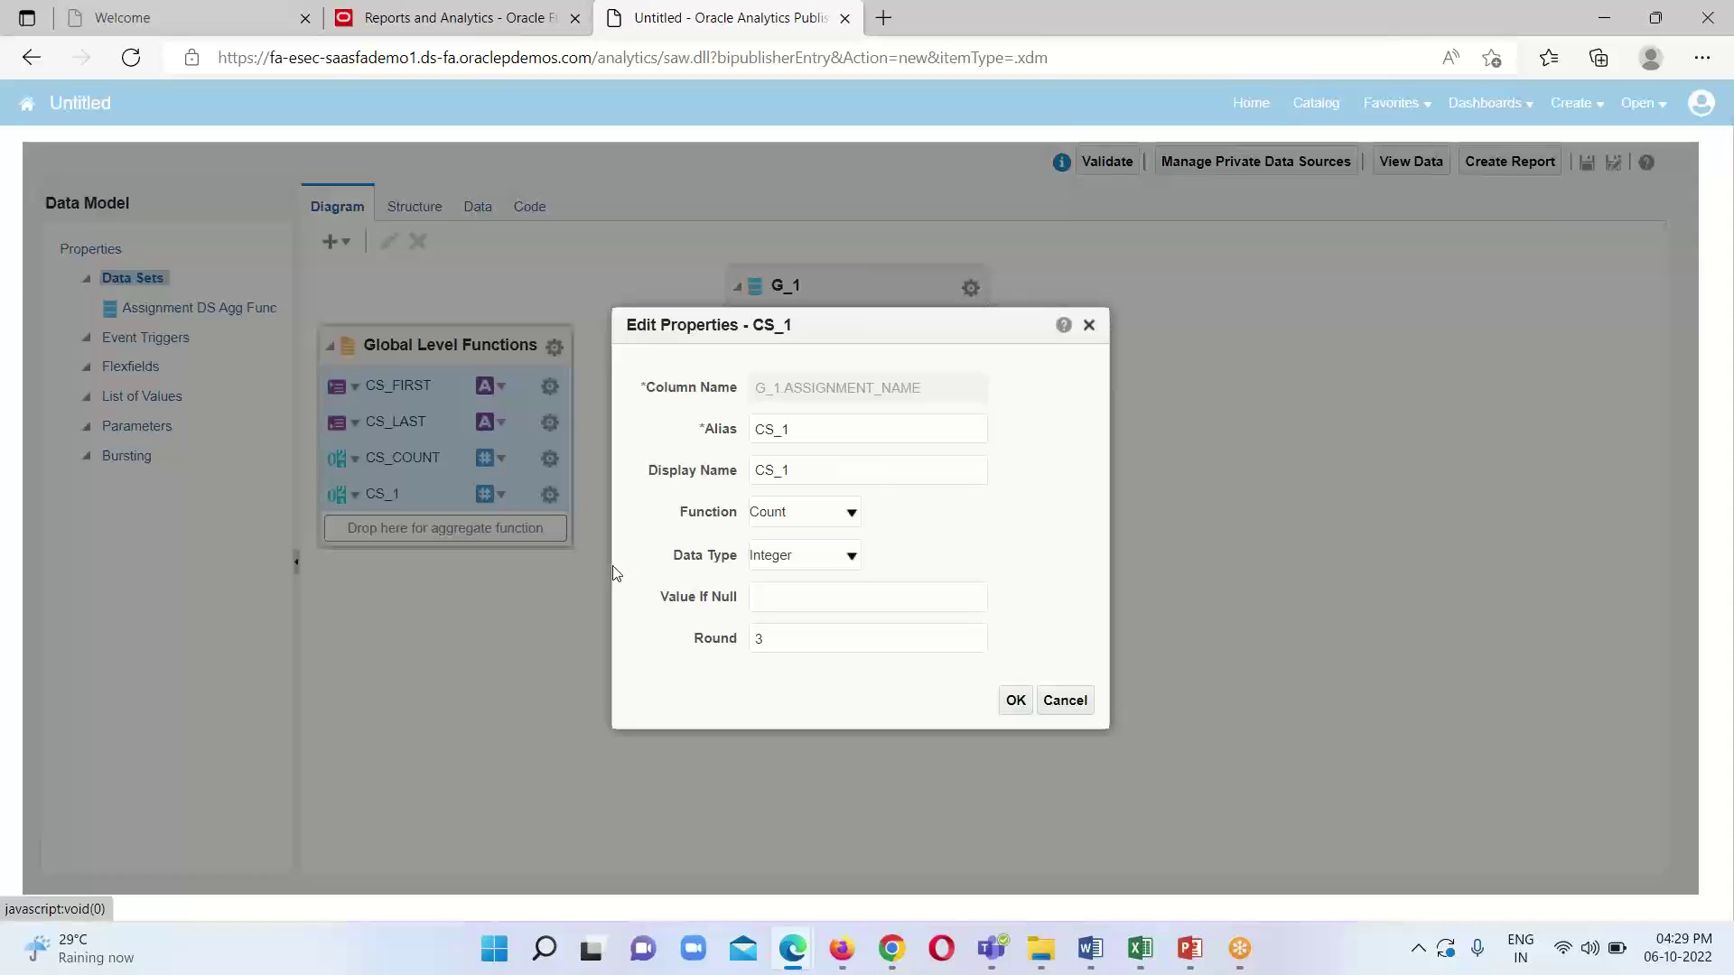
click(851, 513)
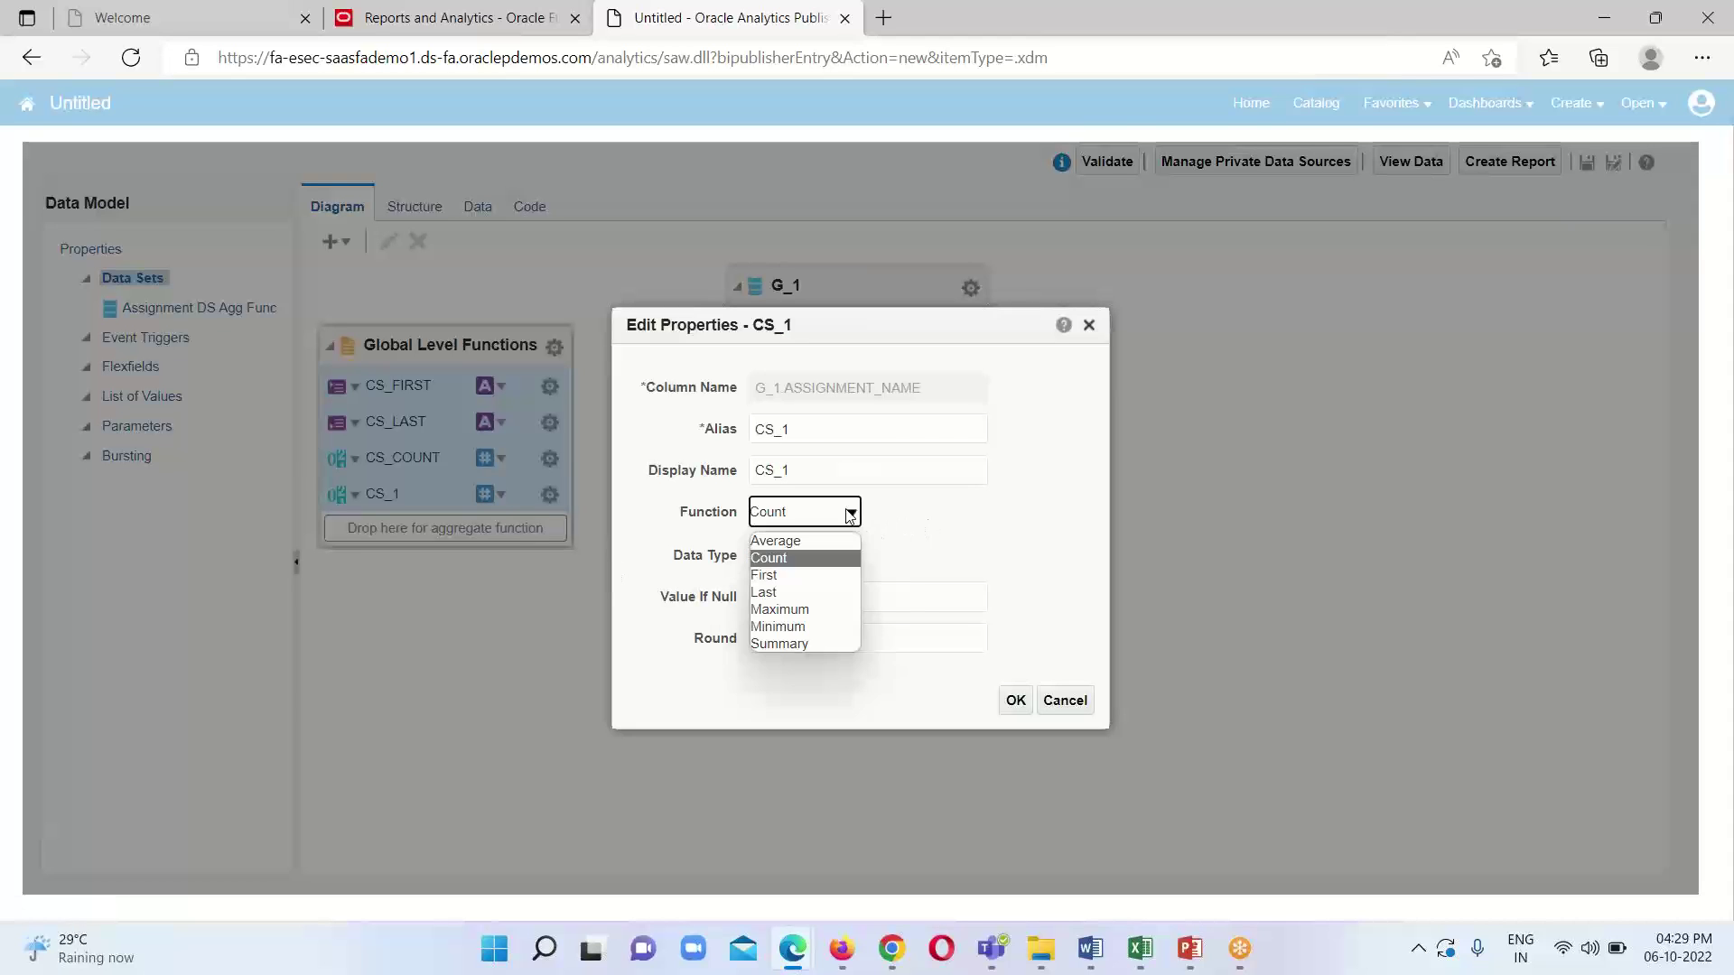
click(841, 607)
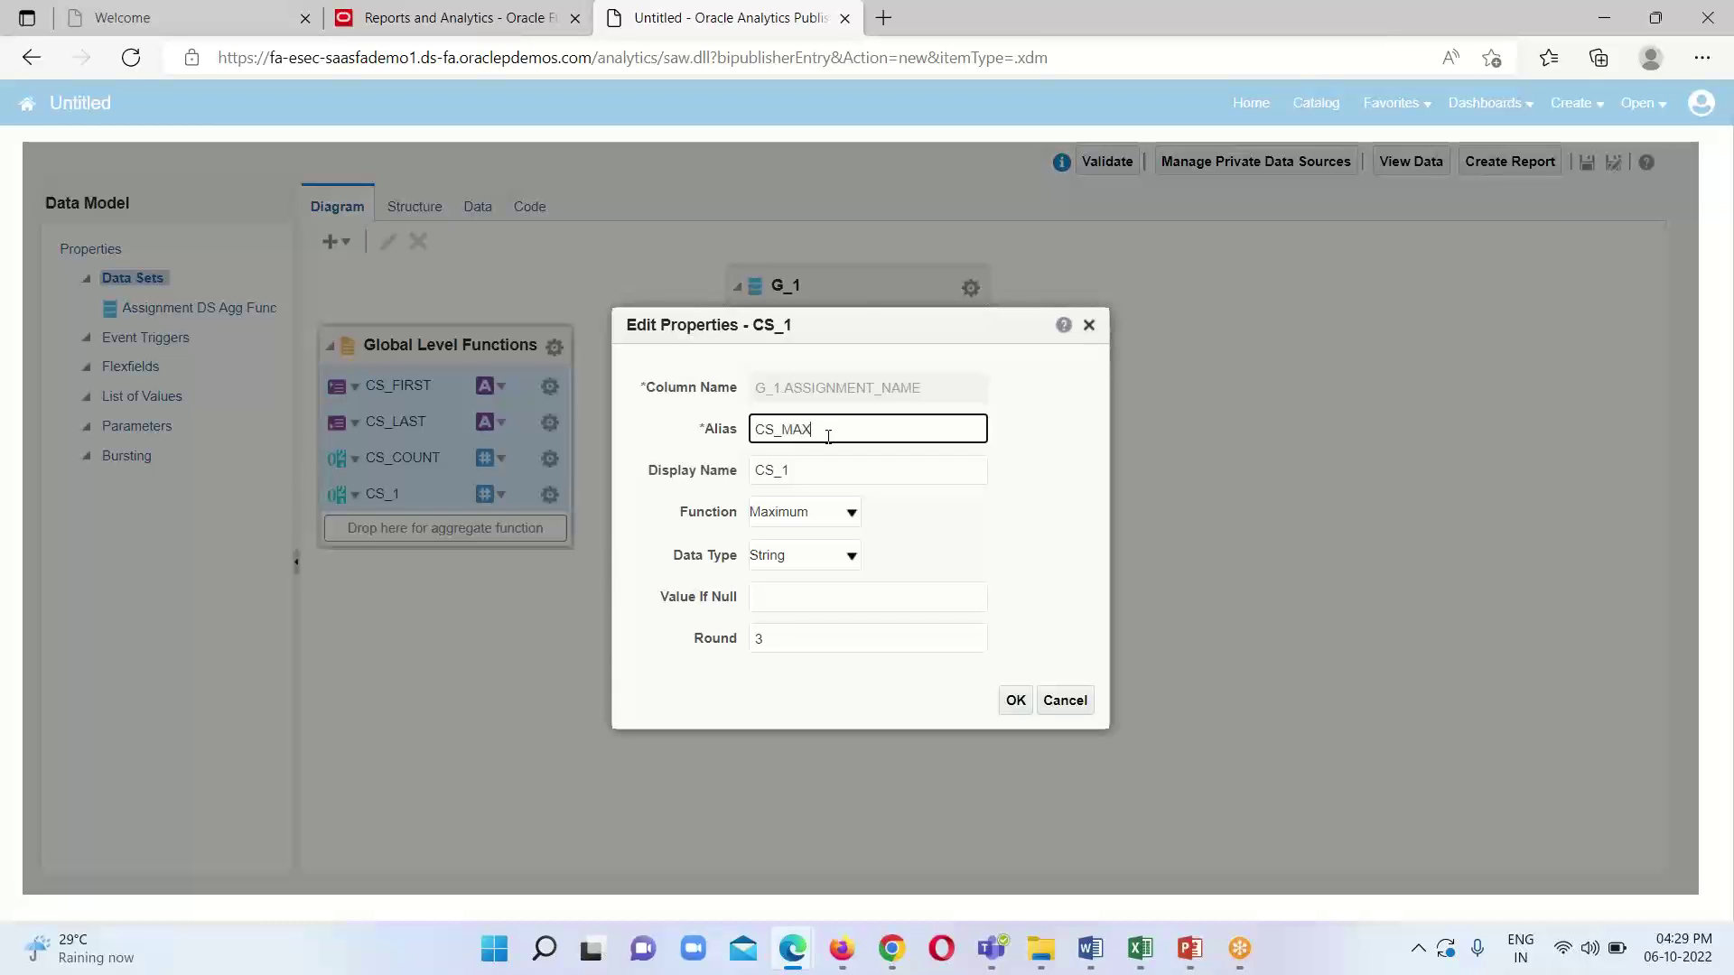
click(806, 470)
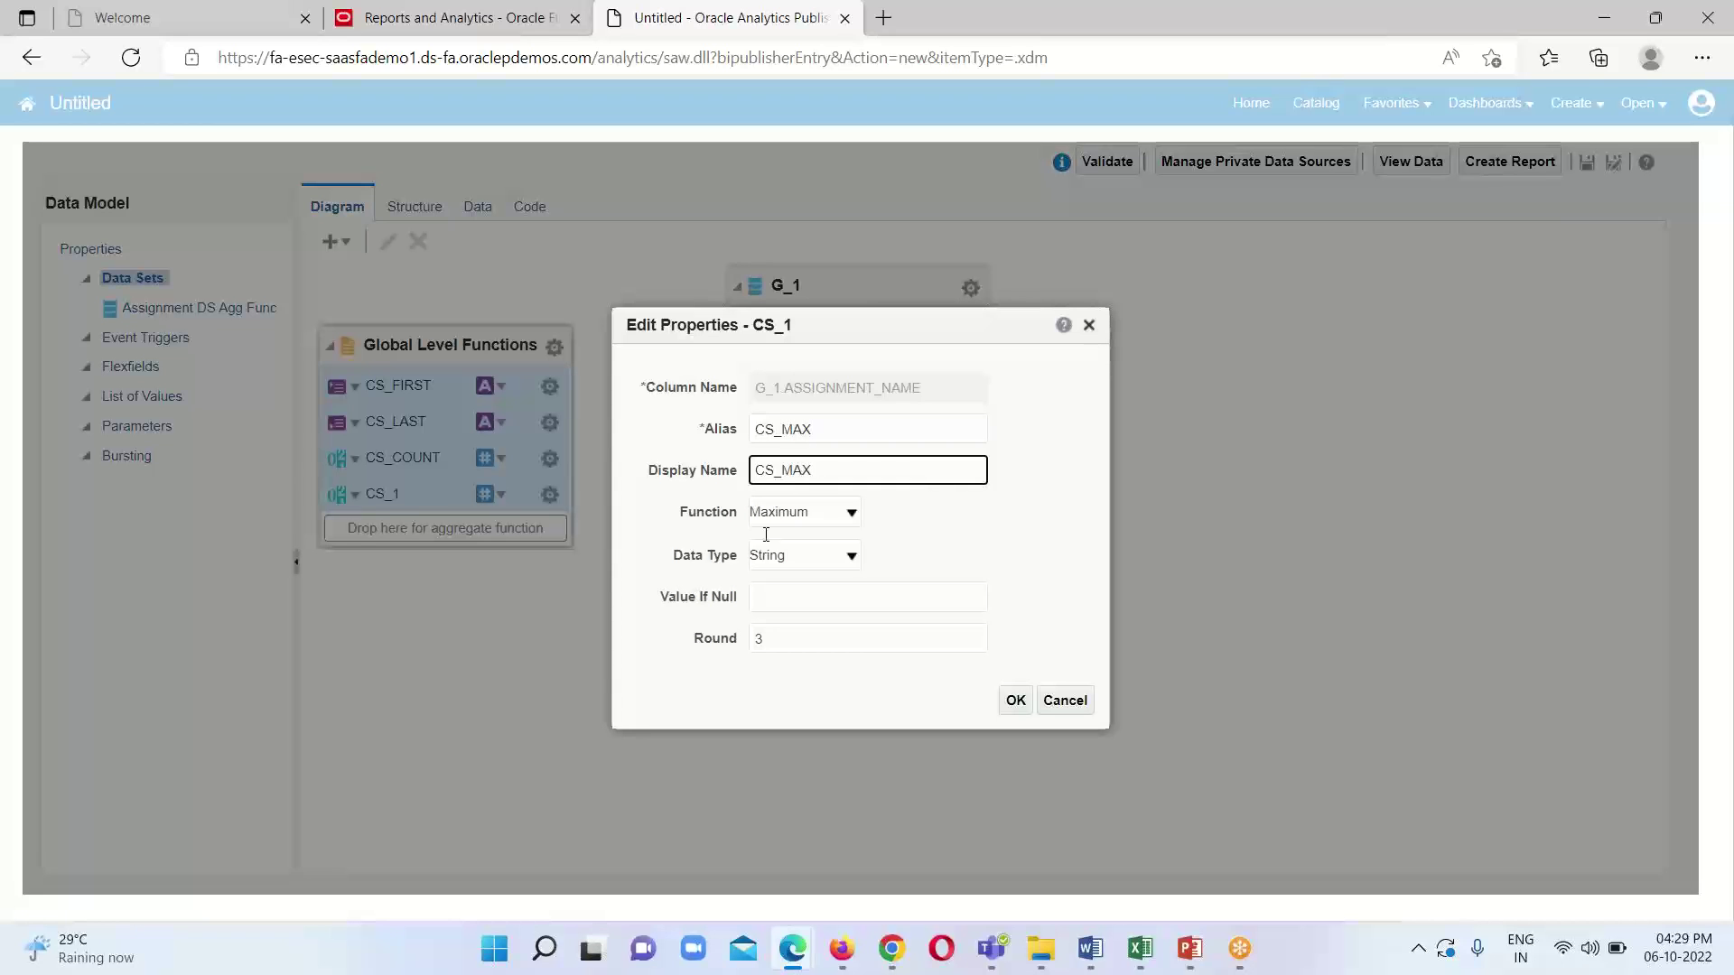
click(1018, 708)
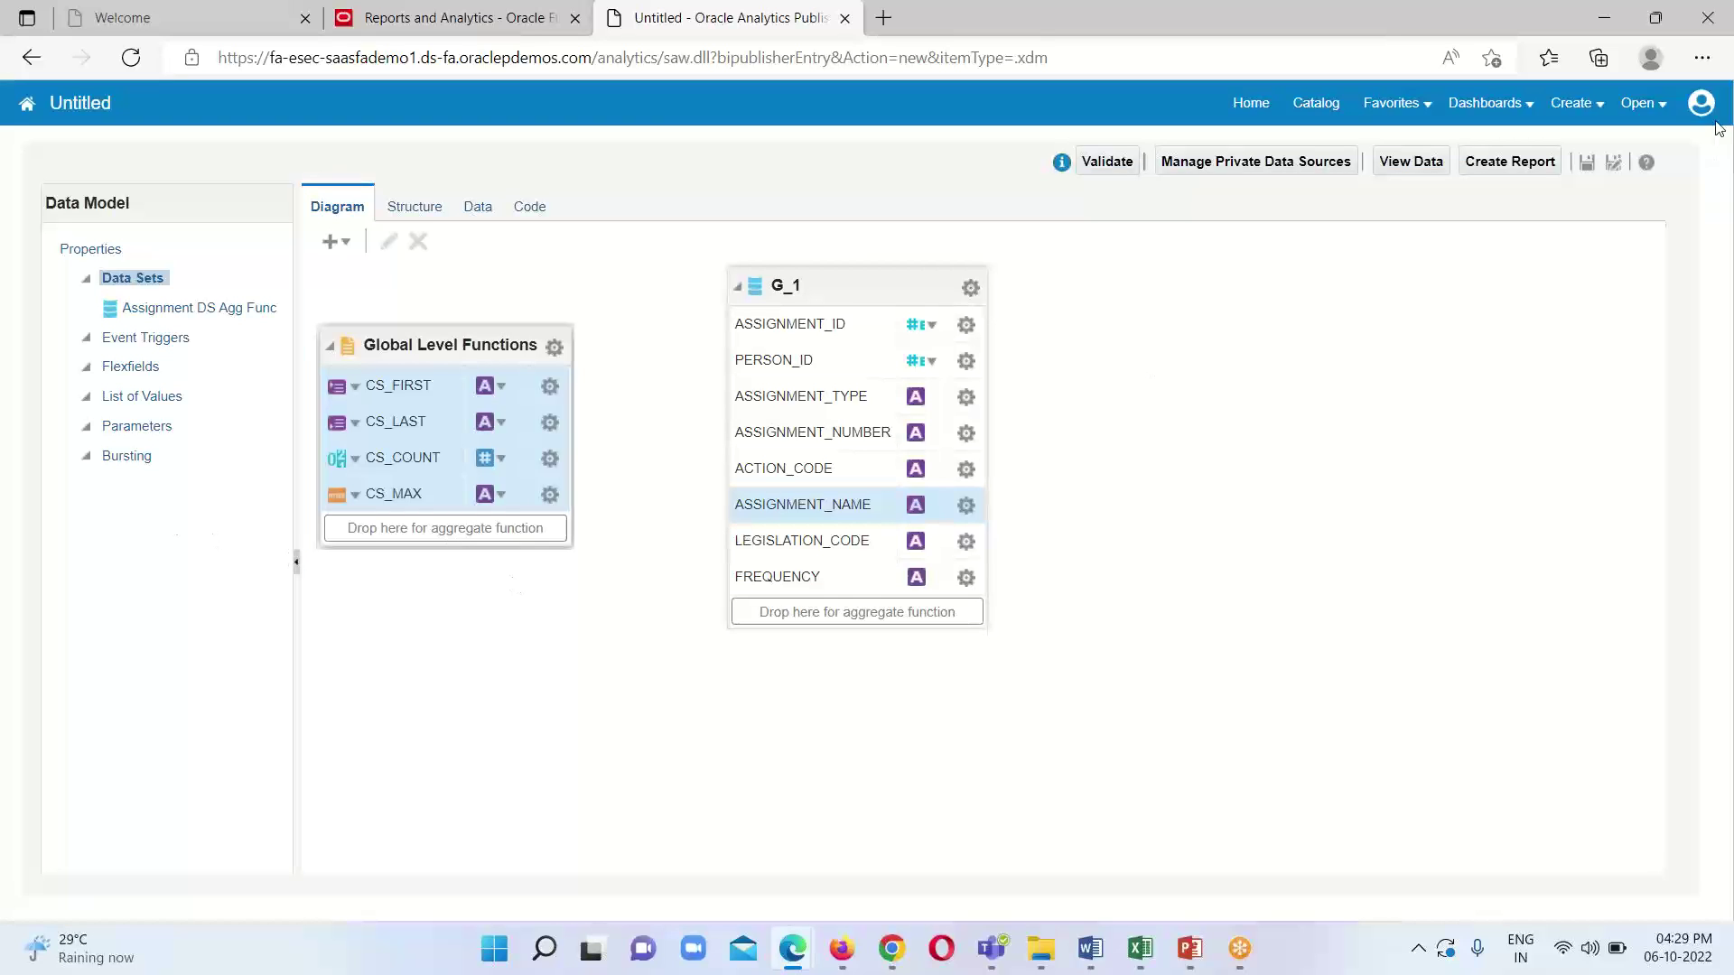
- Load 50 rows in table view and check the CS_MAX value below the assignment rows
click(1410, 162)
click(386, 262)
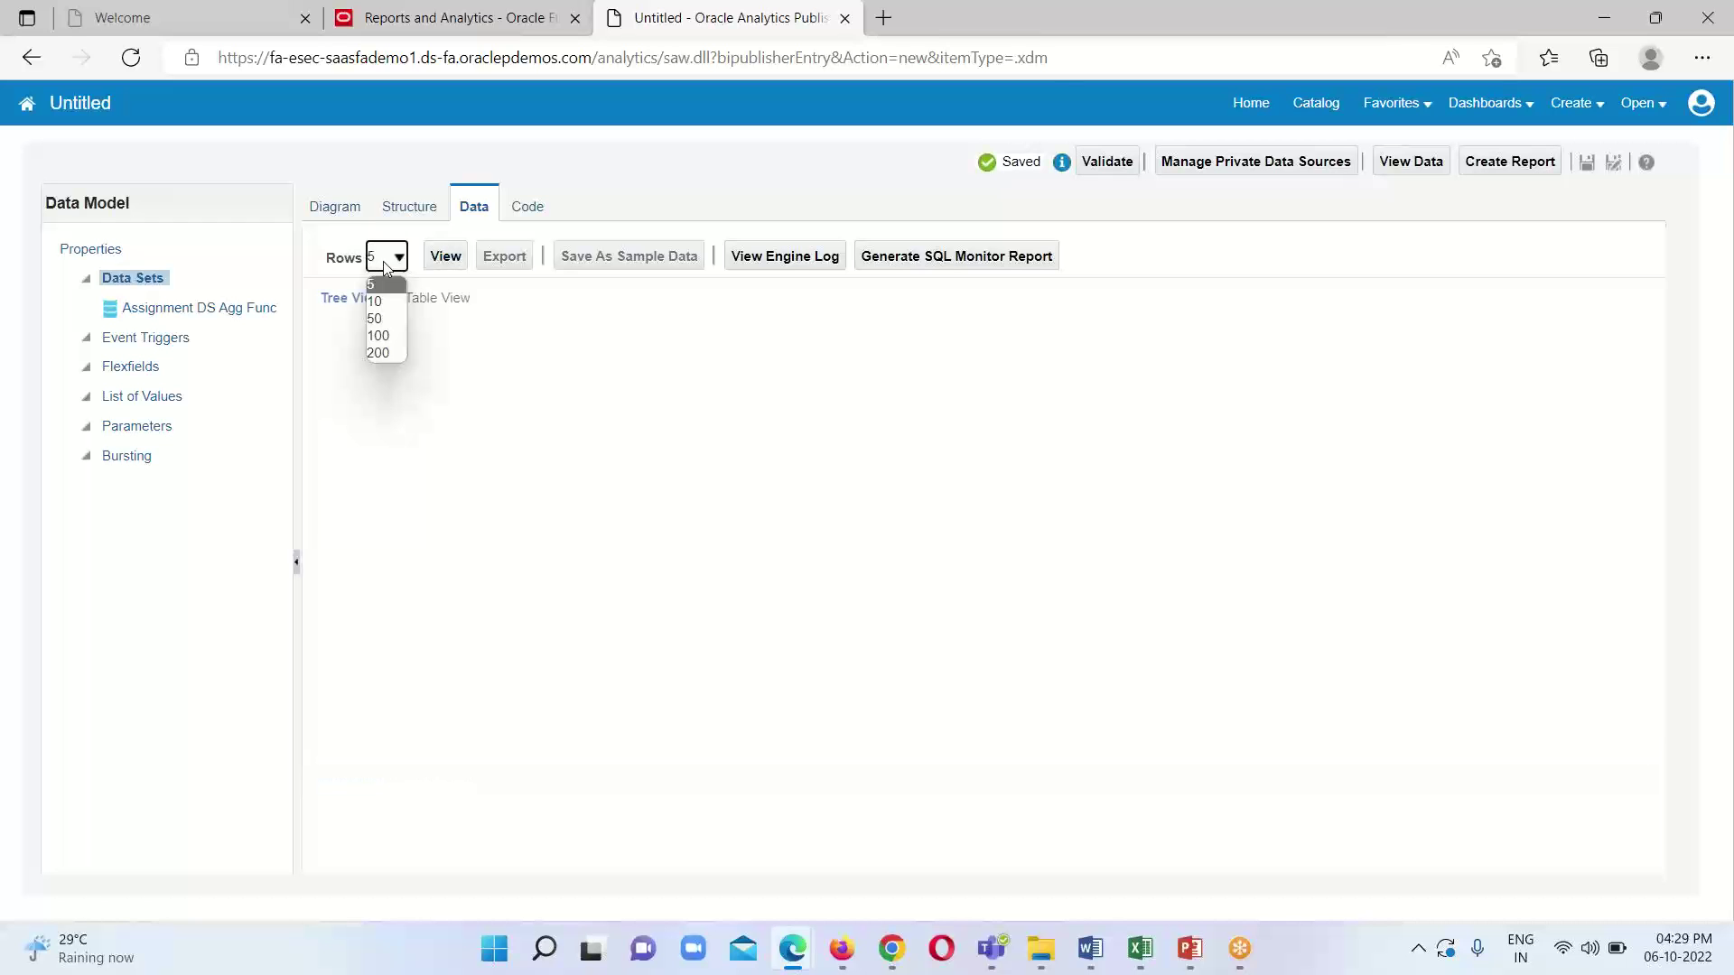
click(376, 319)
click(446, 257)
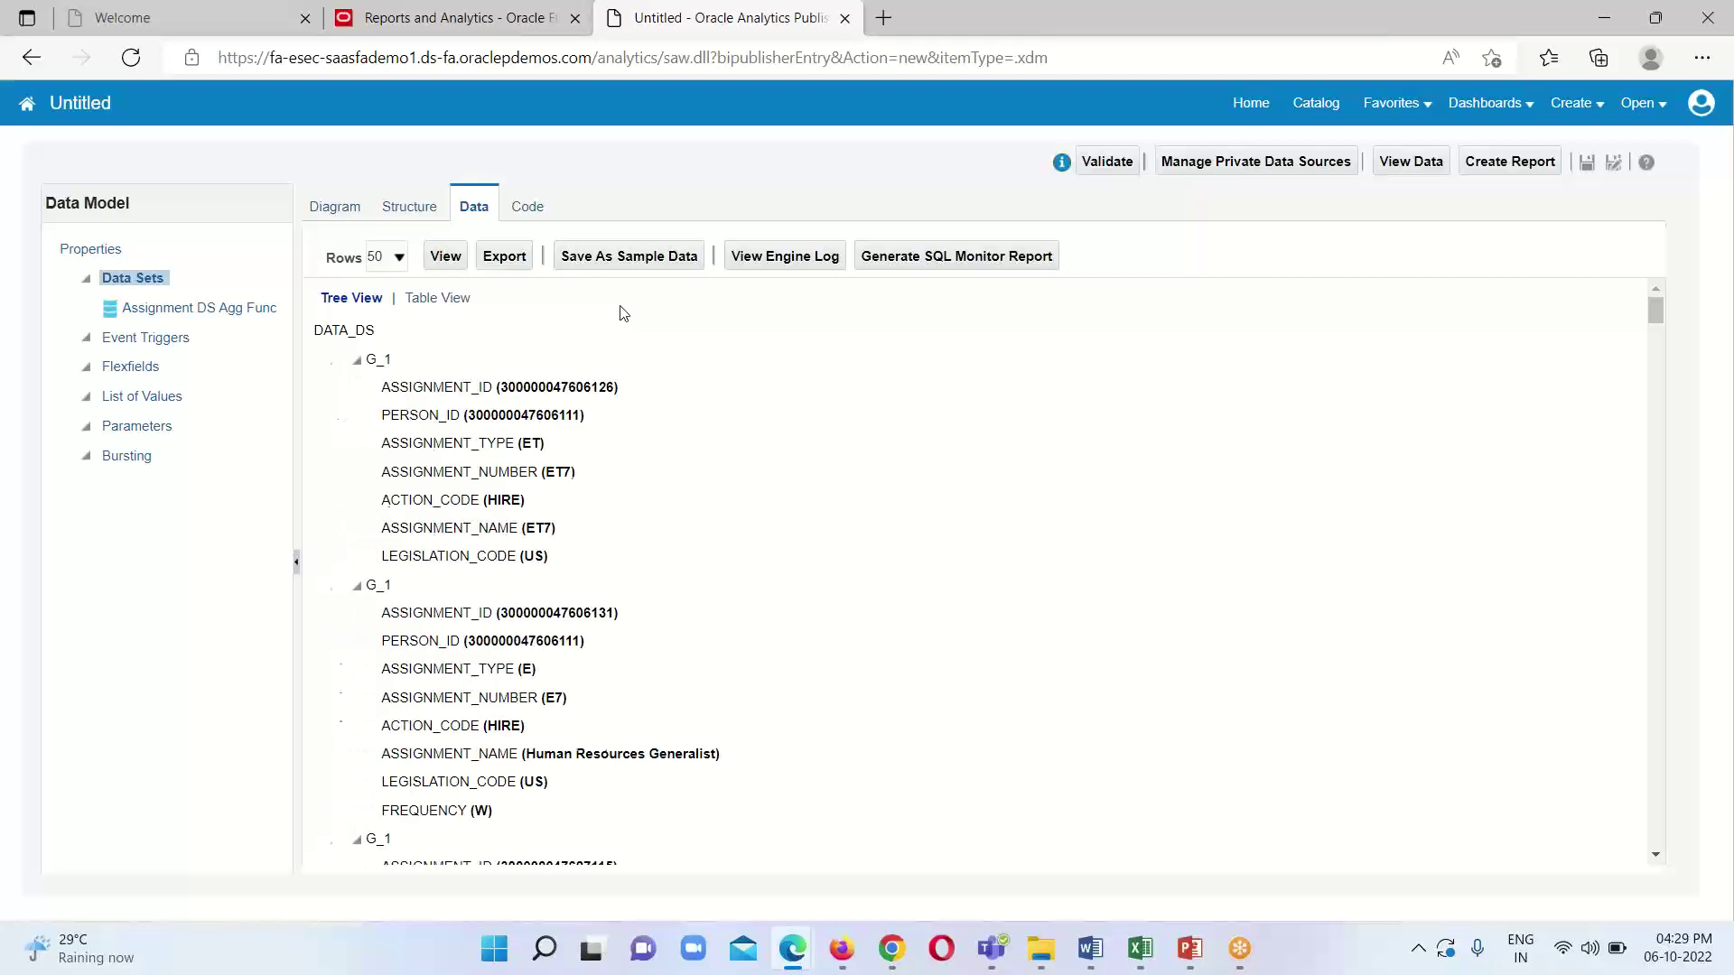
click(438, 298)
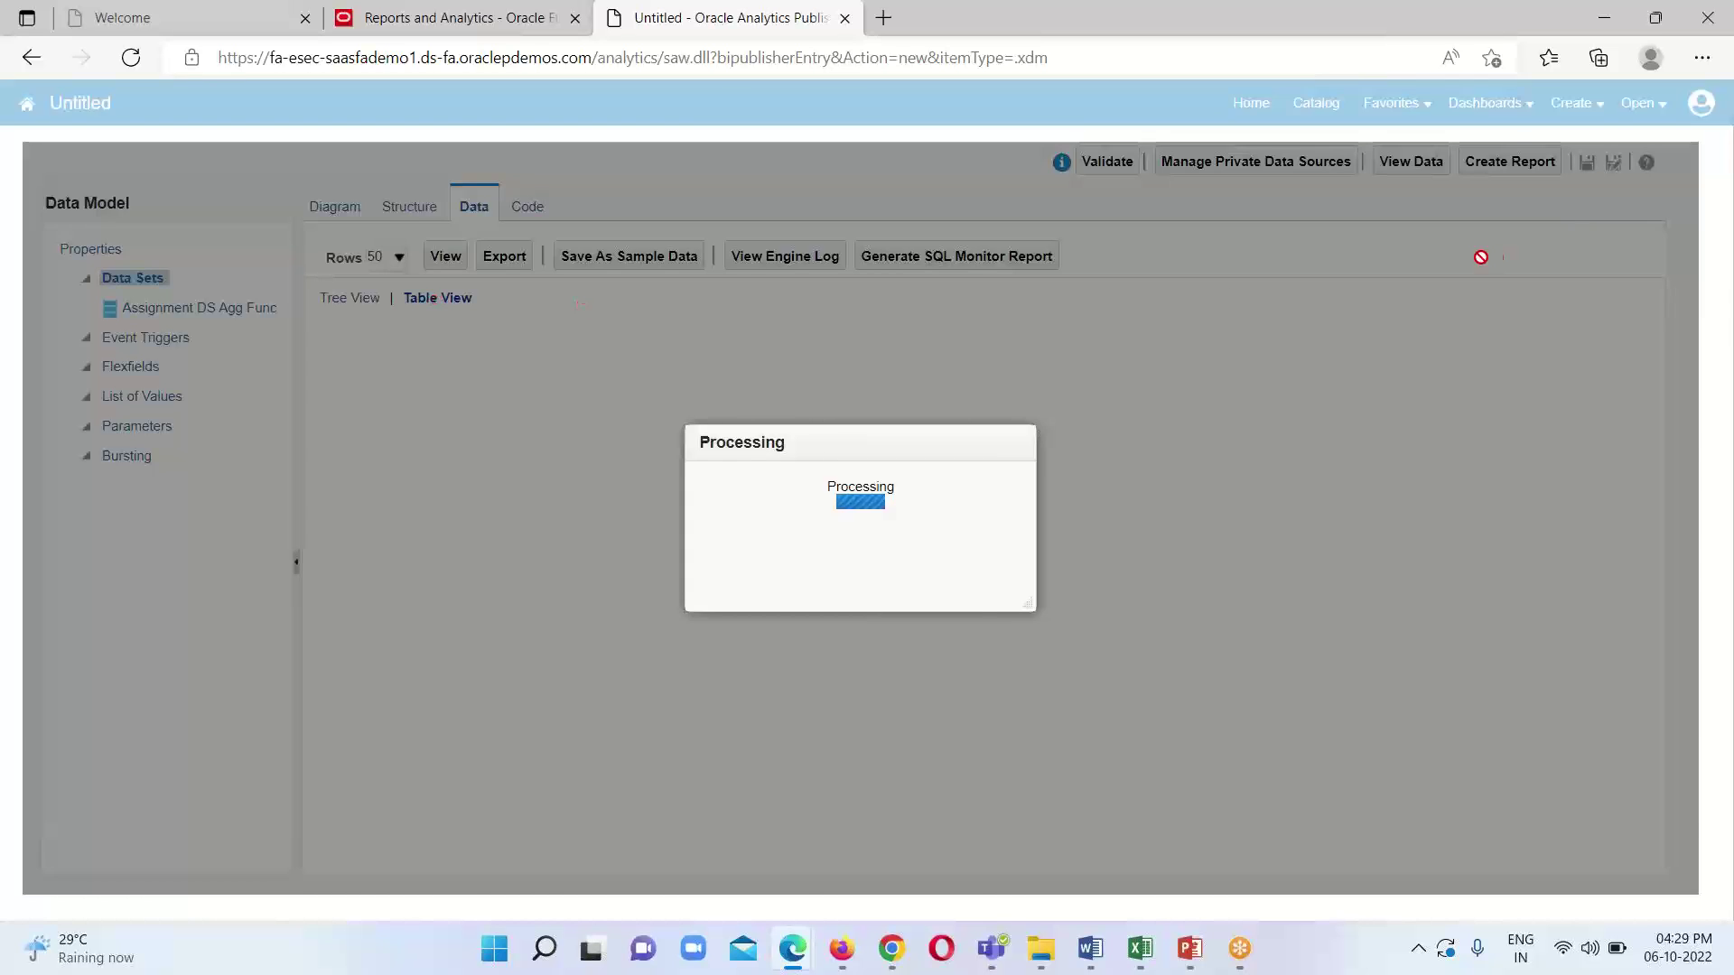
scroll(1154, 533, down, 15)
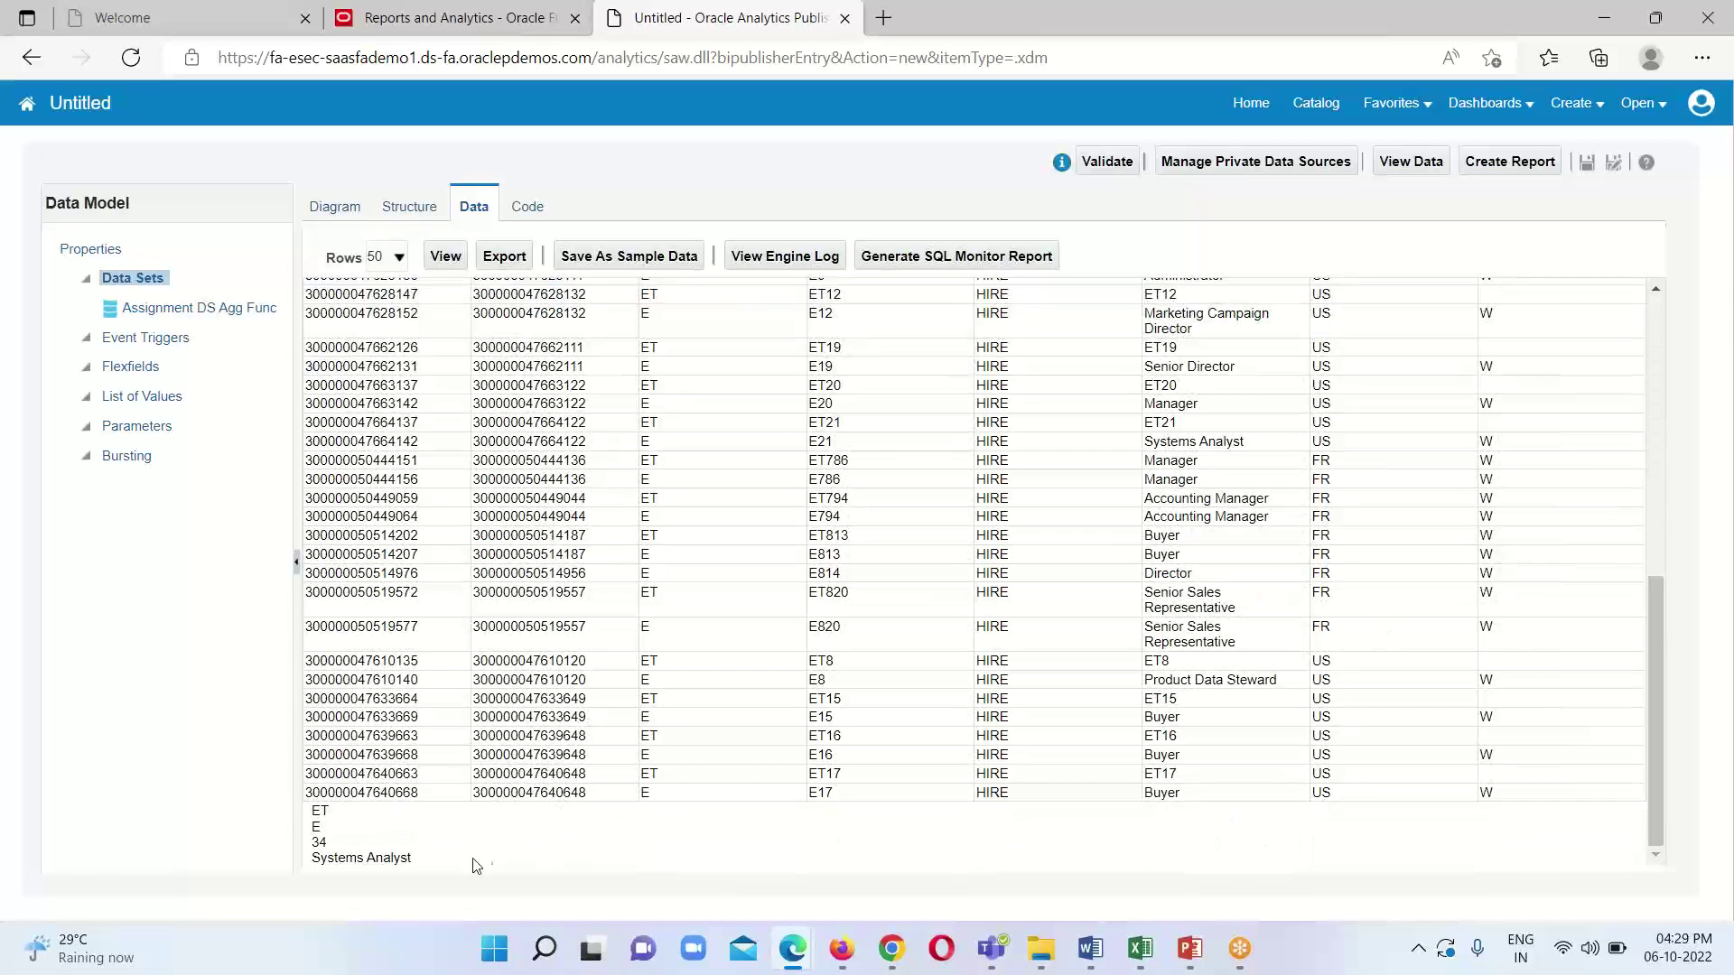
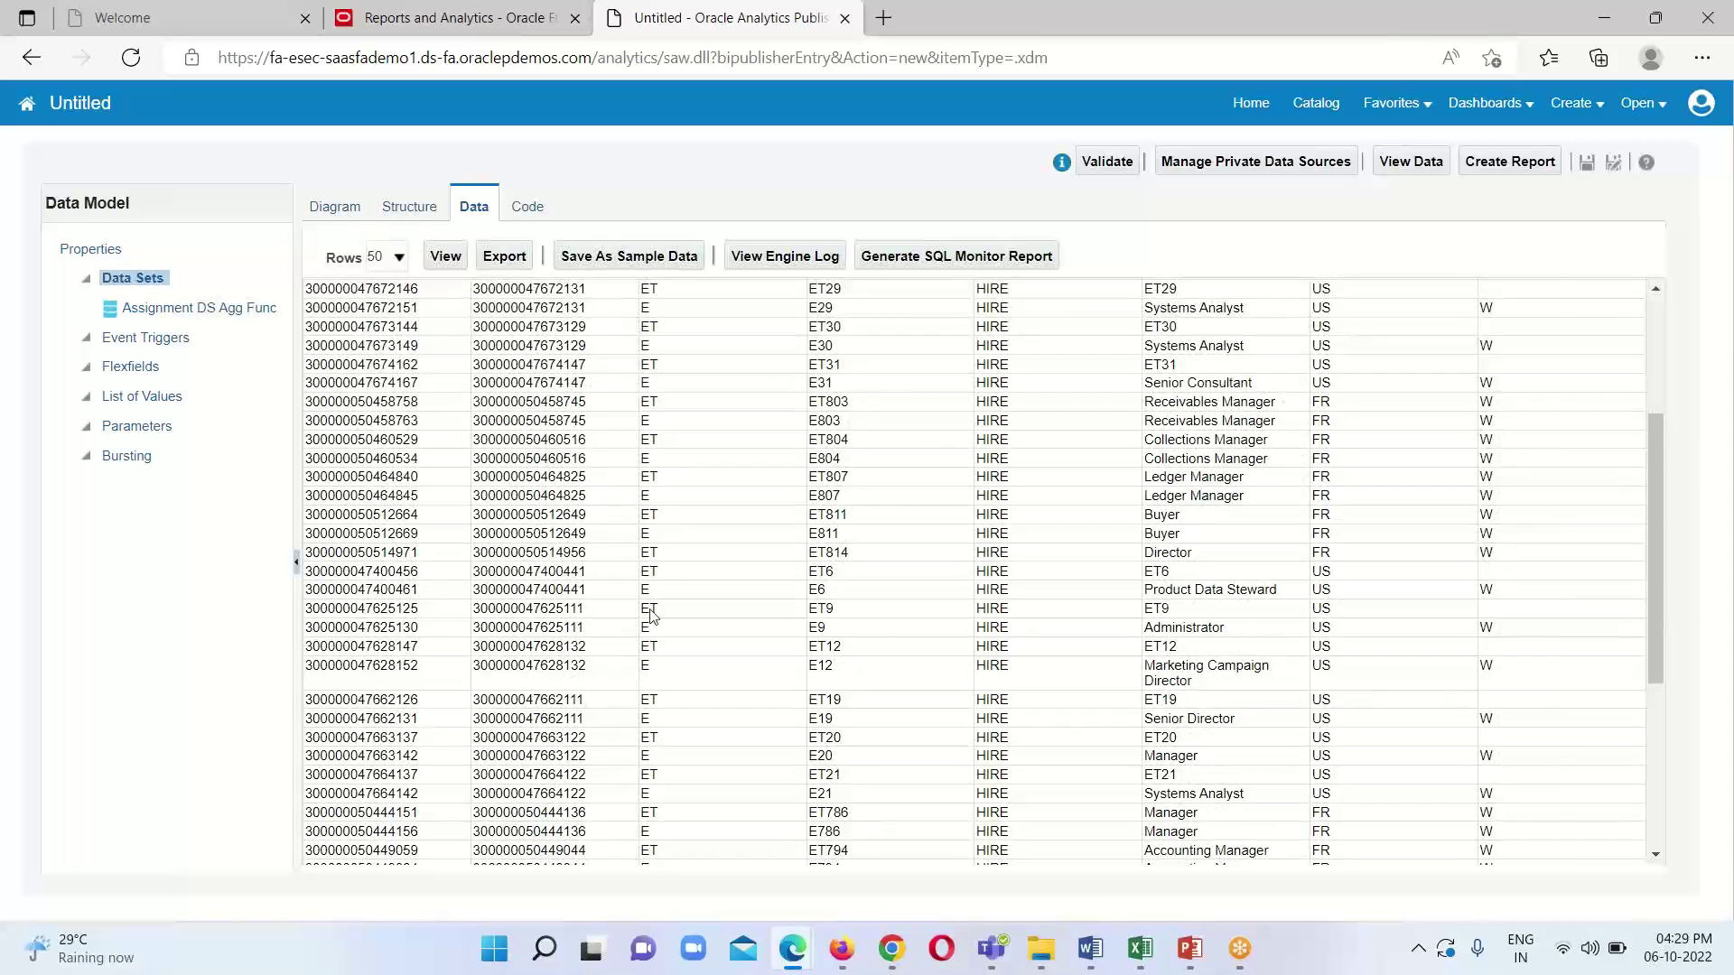
- Add ASSIGNMENT_NAME to Global Level Functions with function Minimum and alias and display name CS_MIN
click(338, 207)
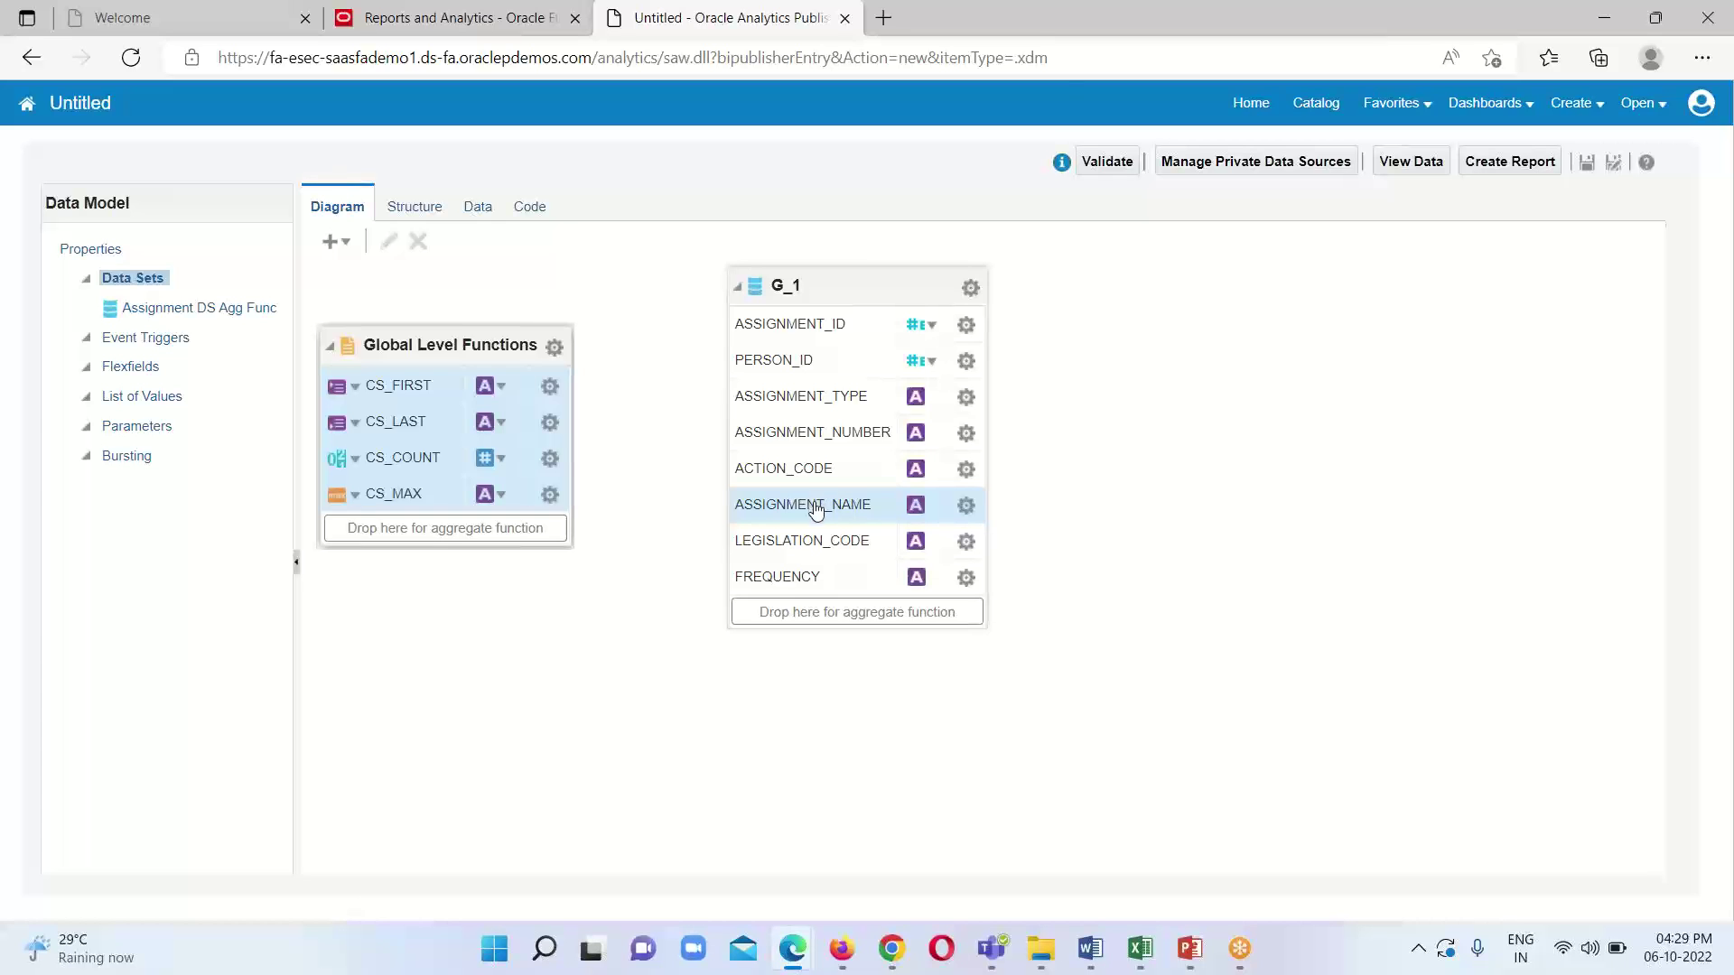
drag(815, 504, 410, 543)
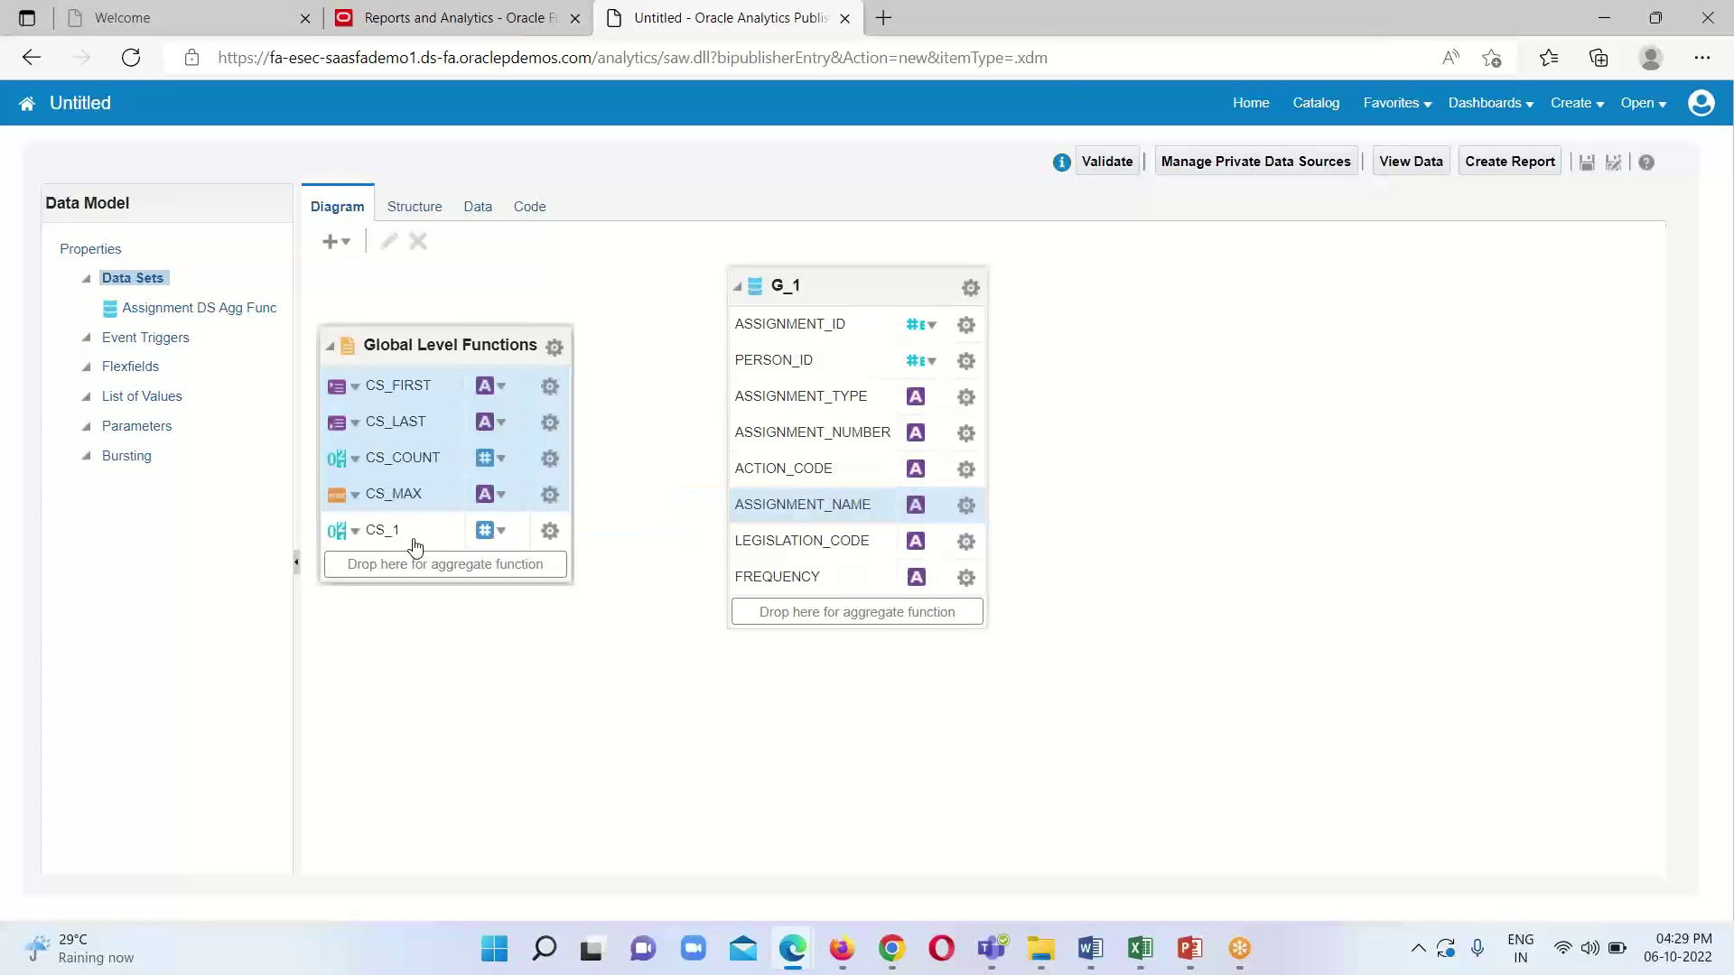
click(550, 530)
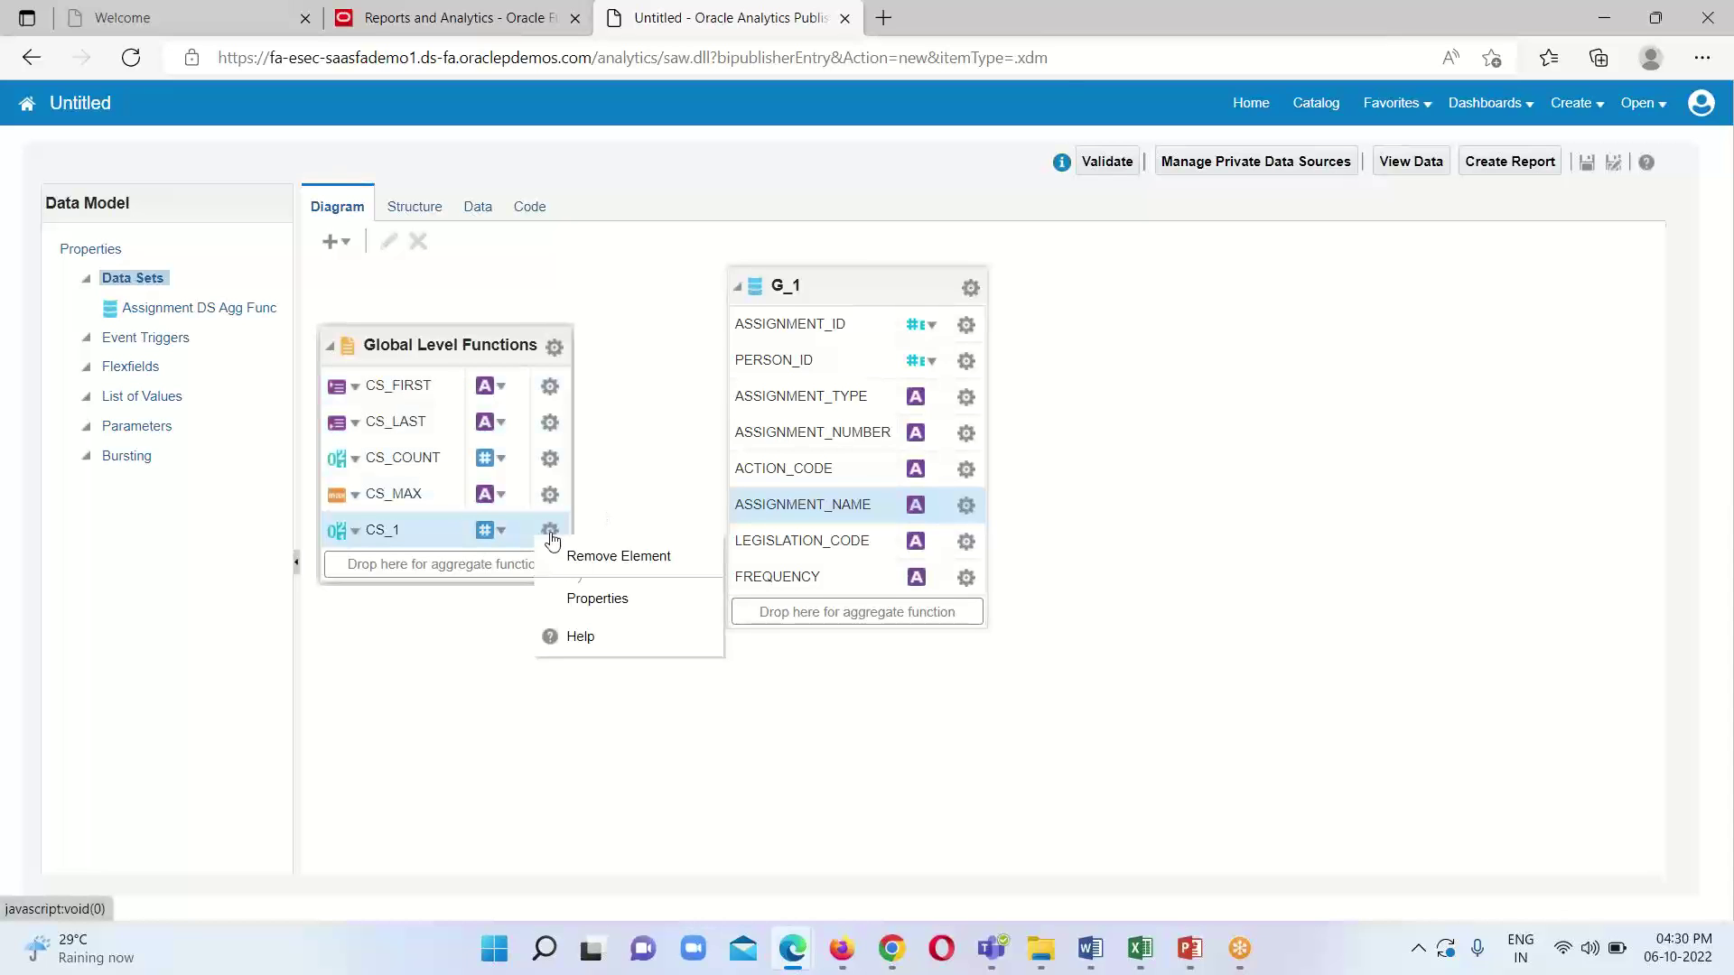
click(585, 596)
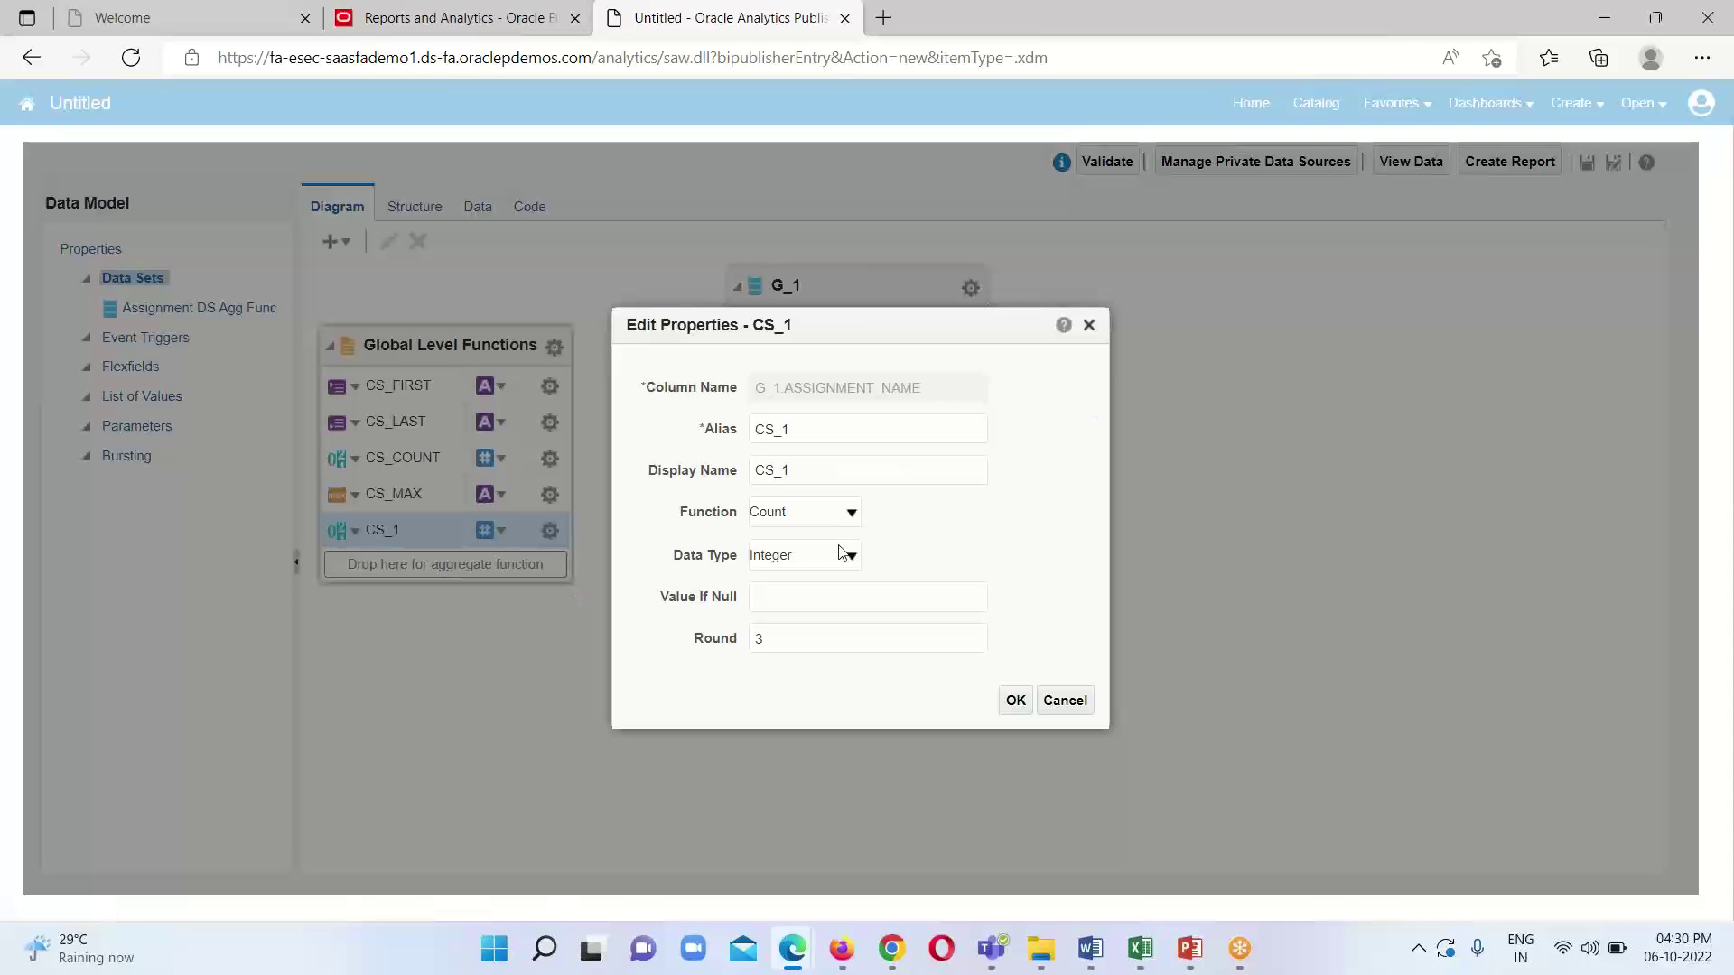
click(851, 511)
click(811, 624)
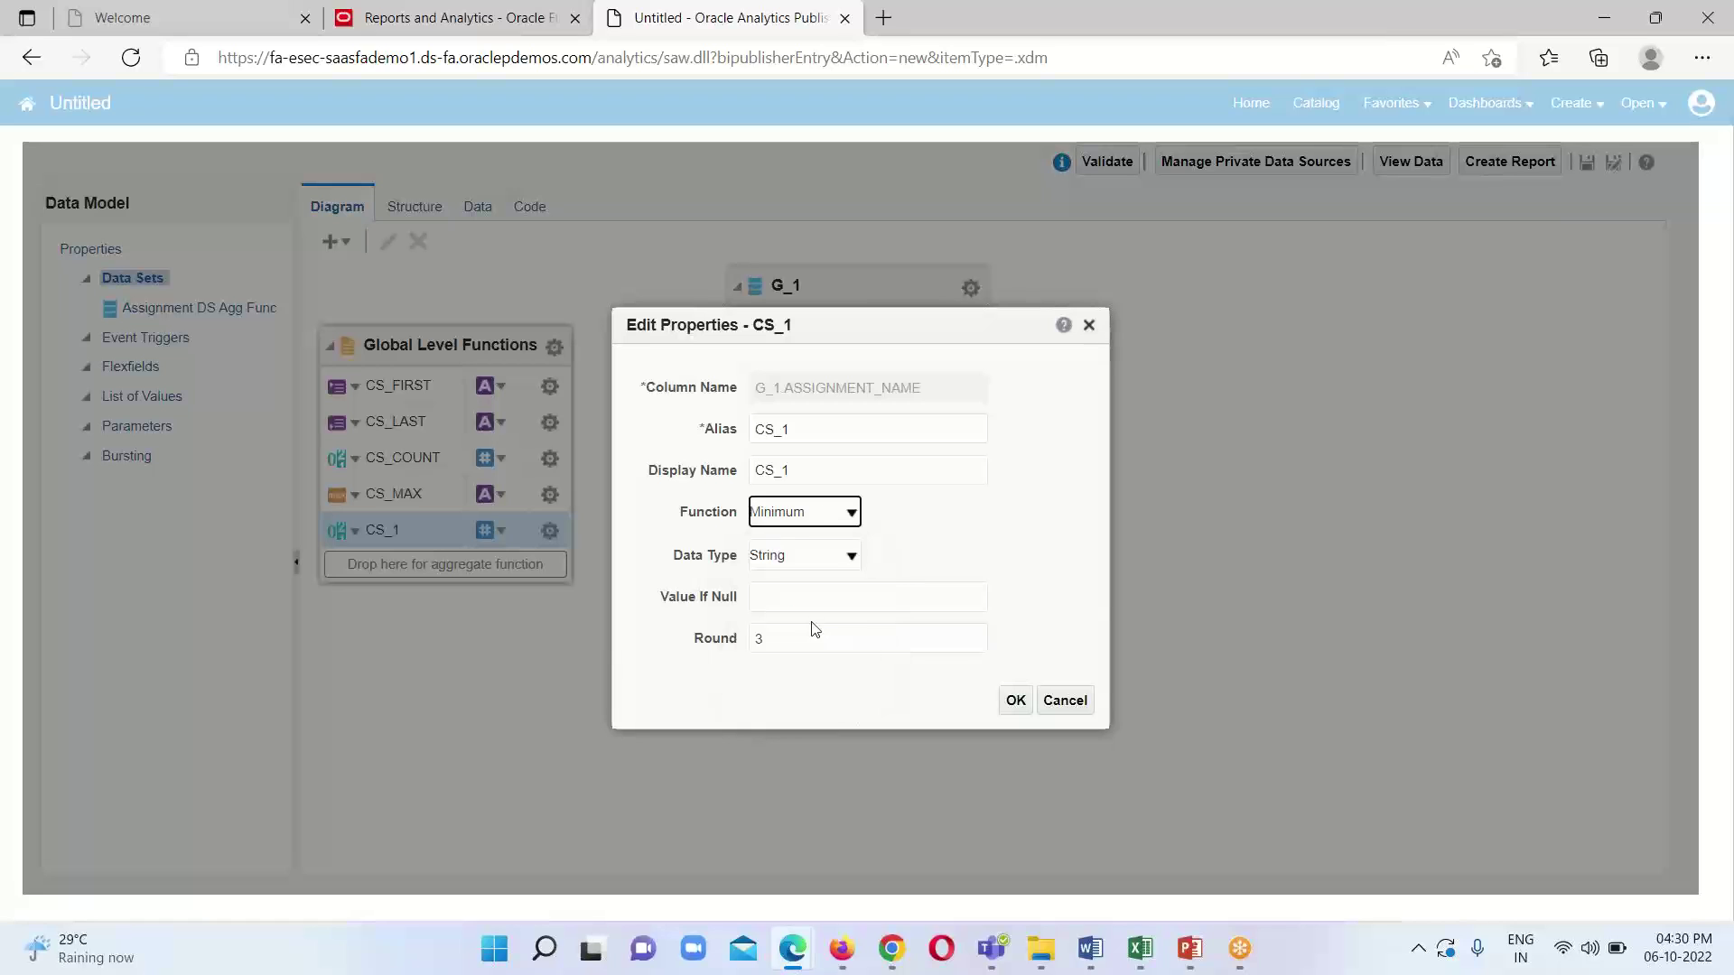
click(834, 433)
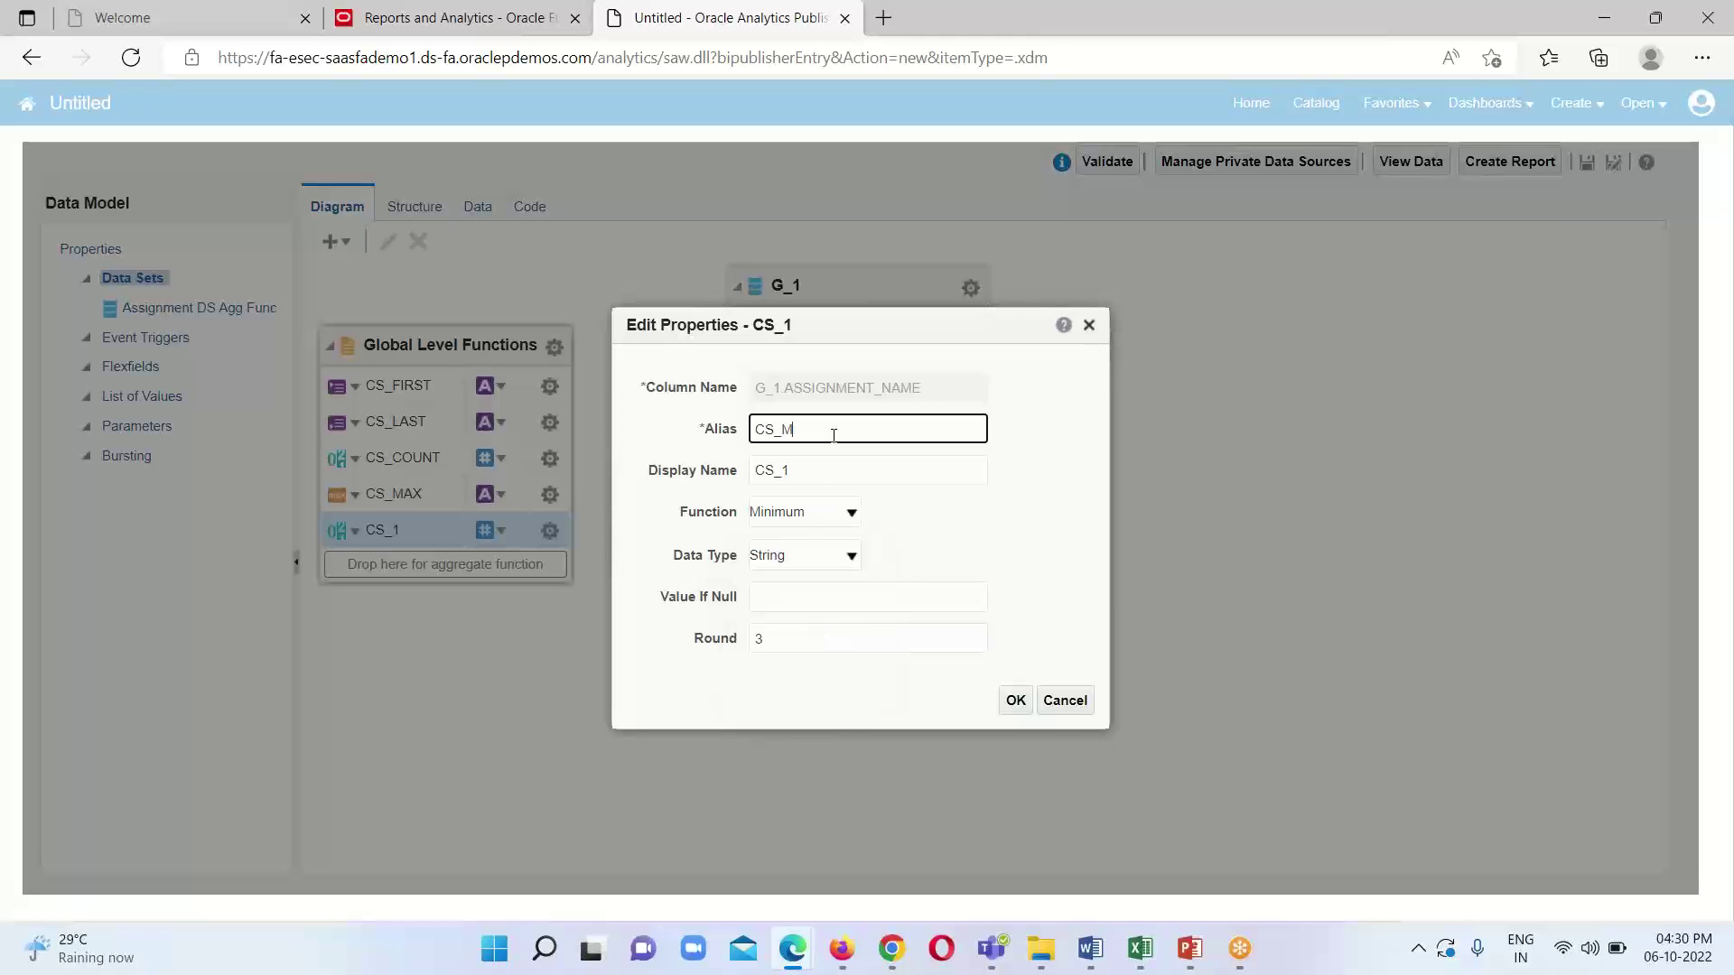
click(851, 462)
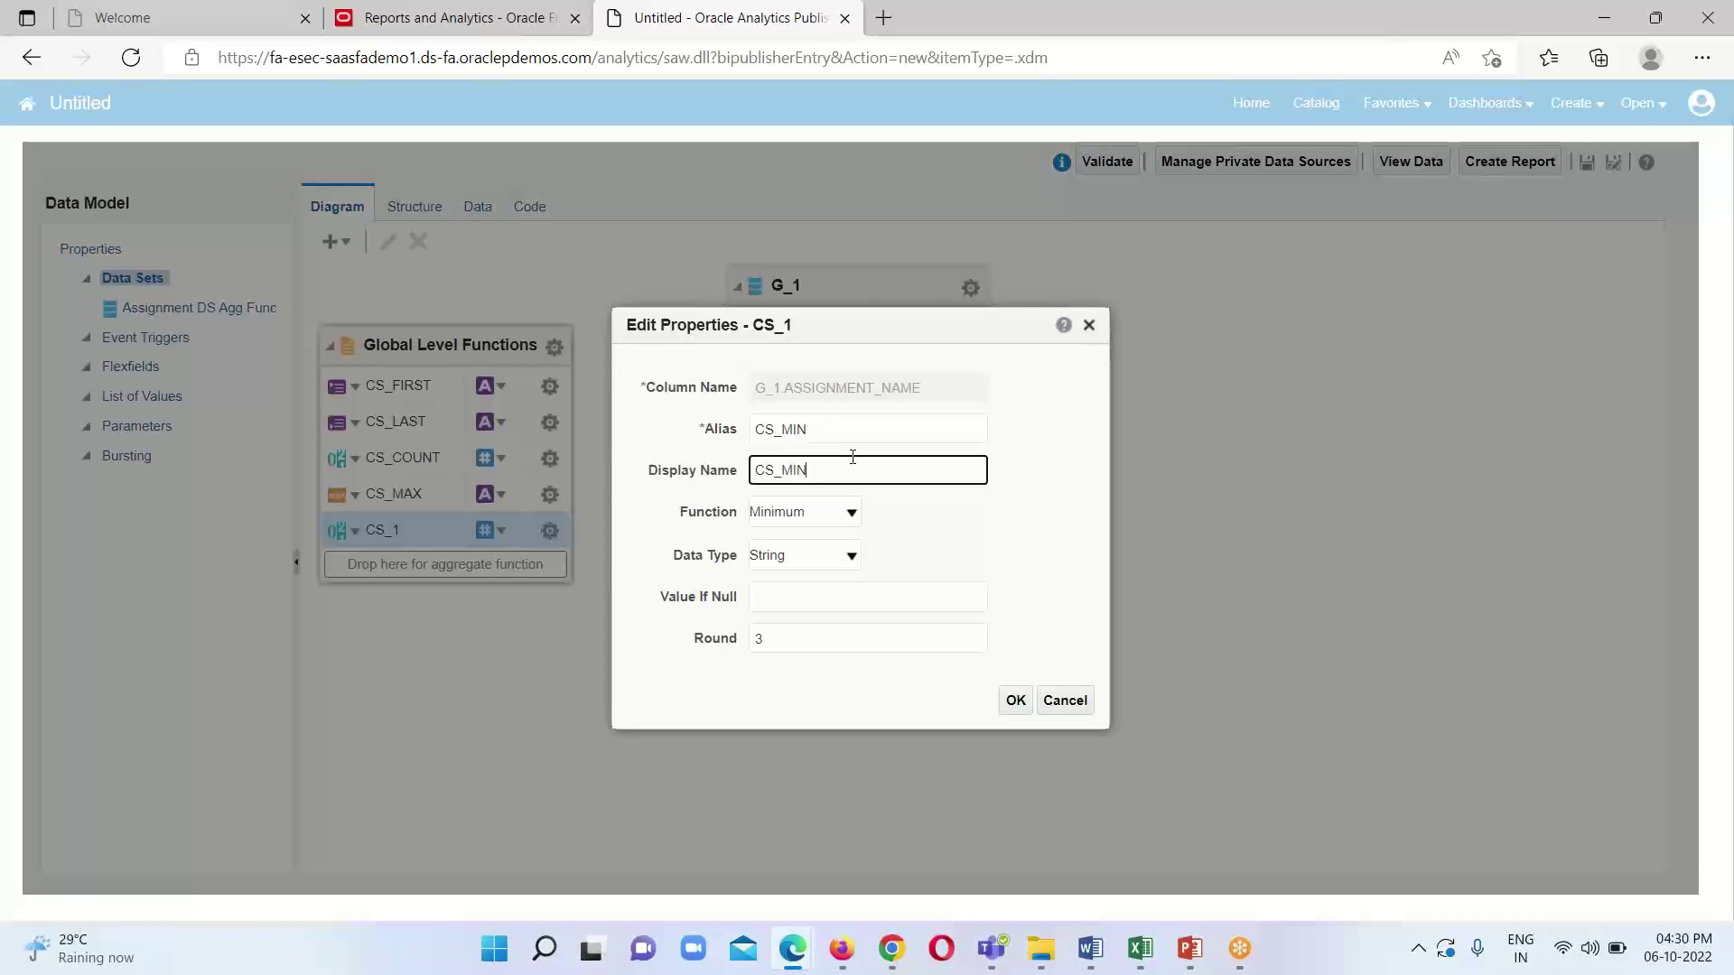
click(1019, 702)
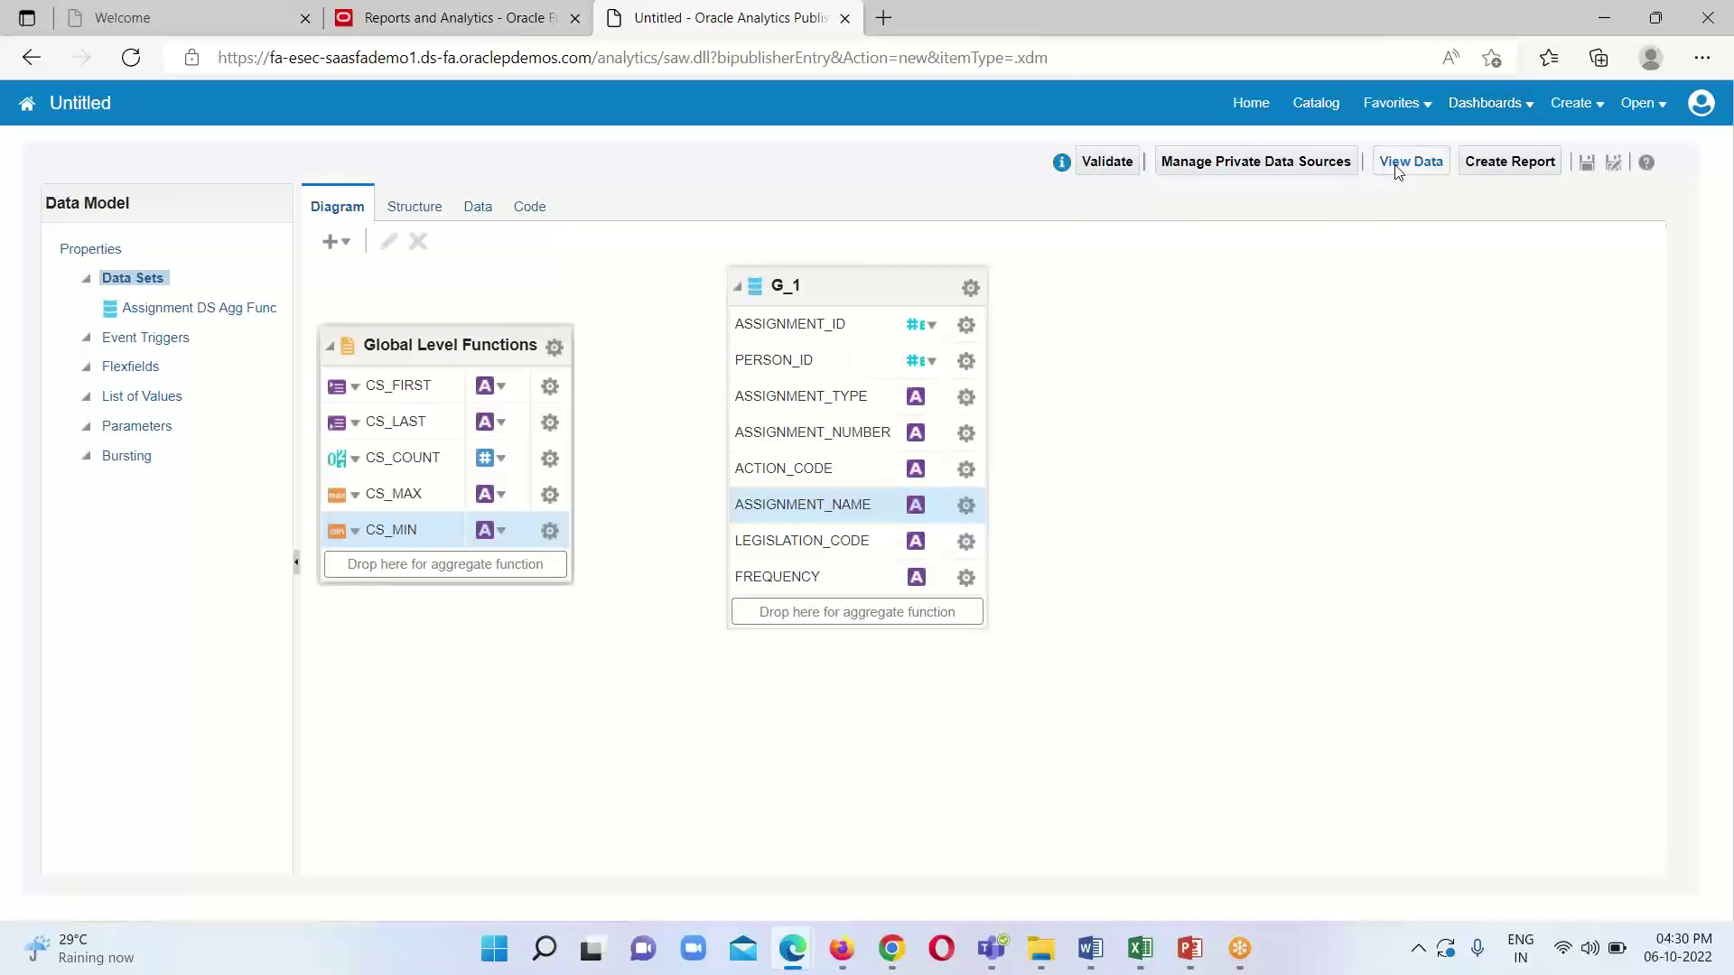
- Load 50 rows of the data model's output and display them in table view
click(1397, 172)
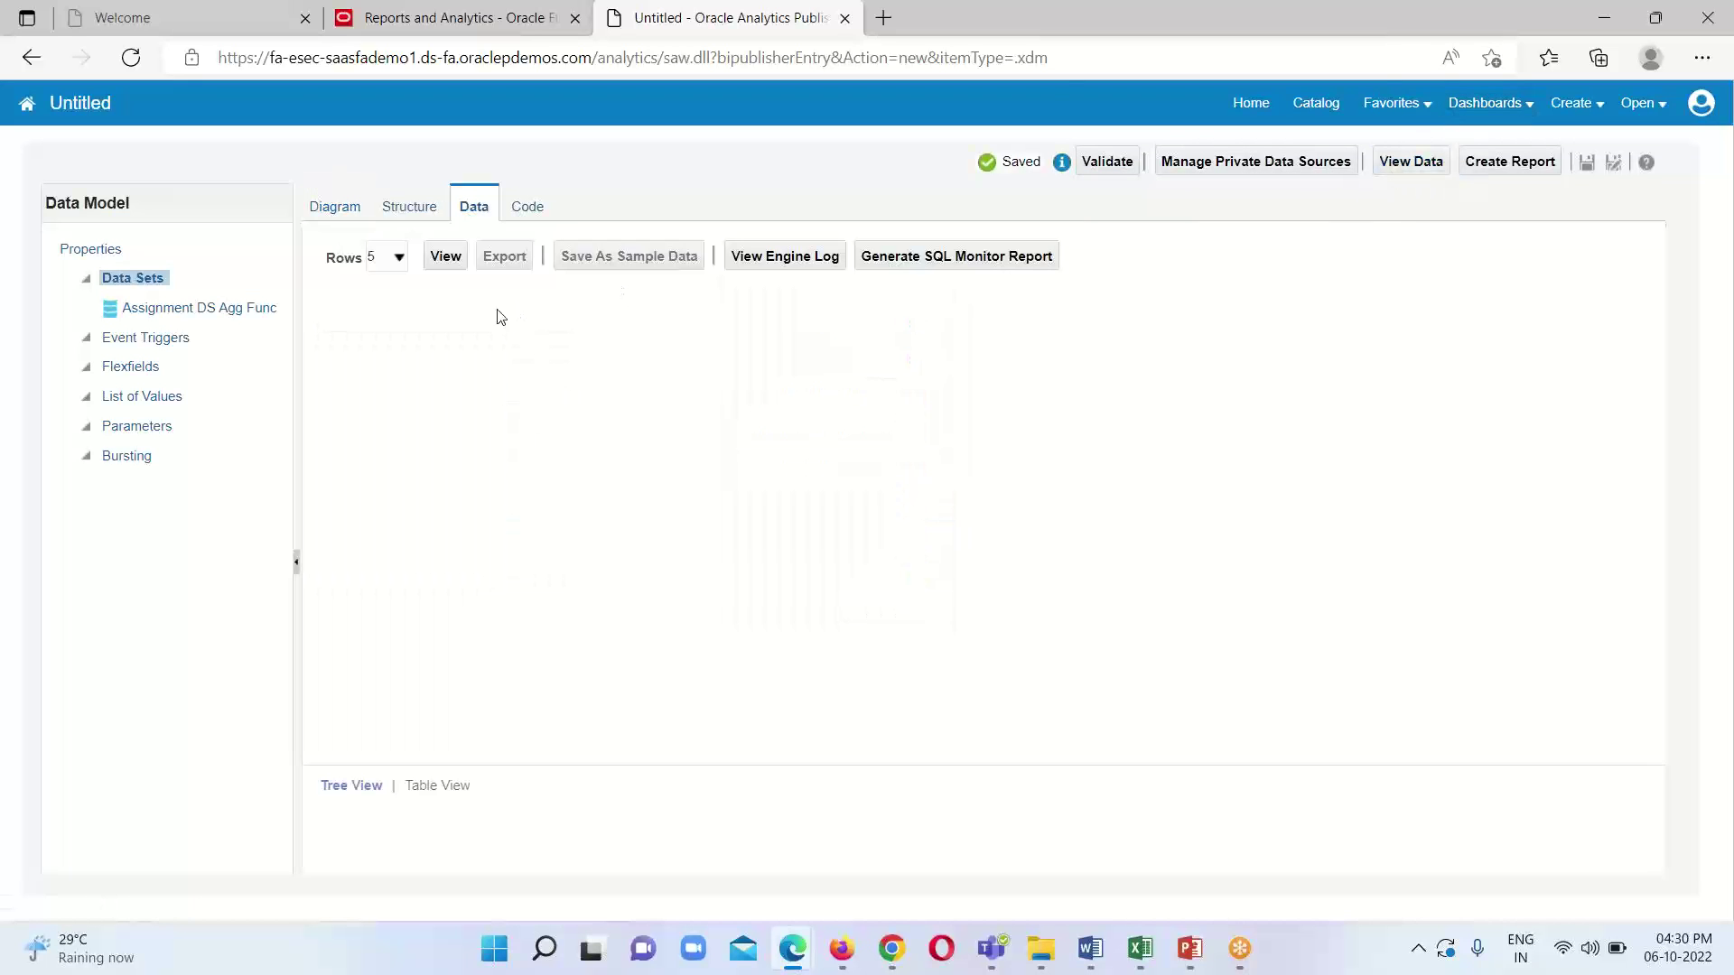
click(399, 258)
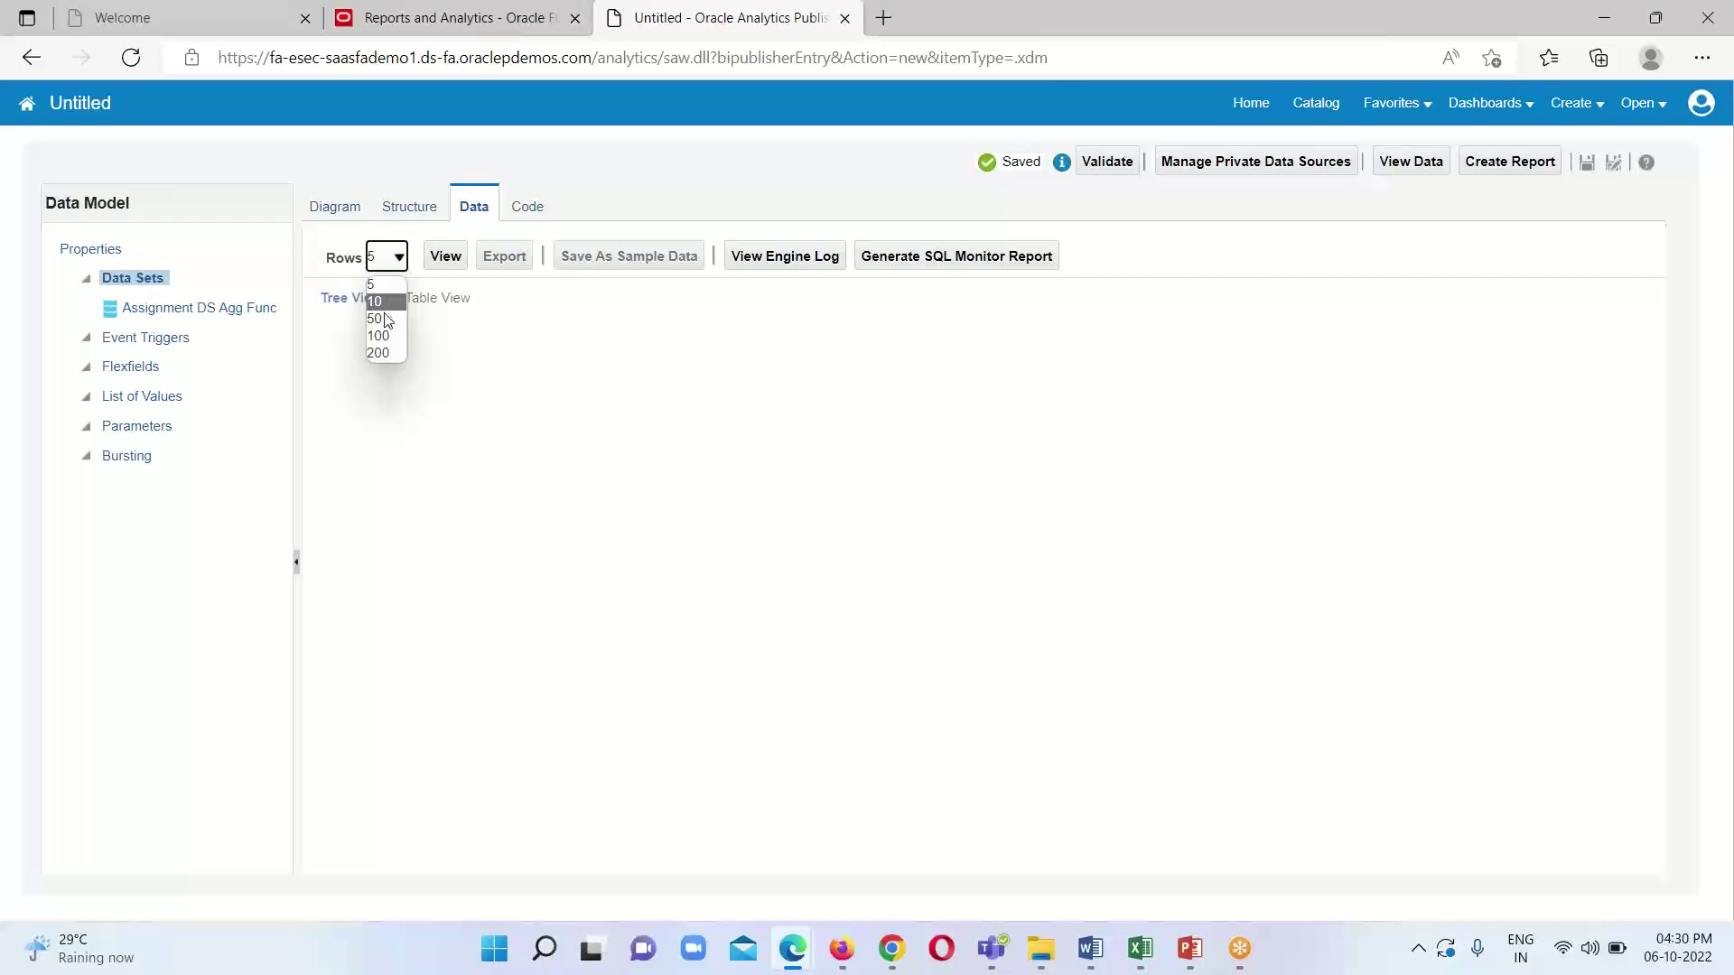
click(386, 320)
click(443, 257)
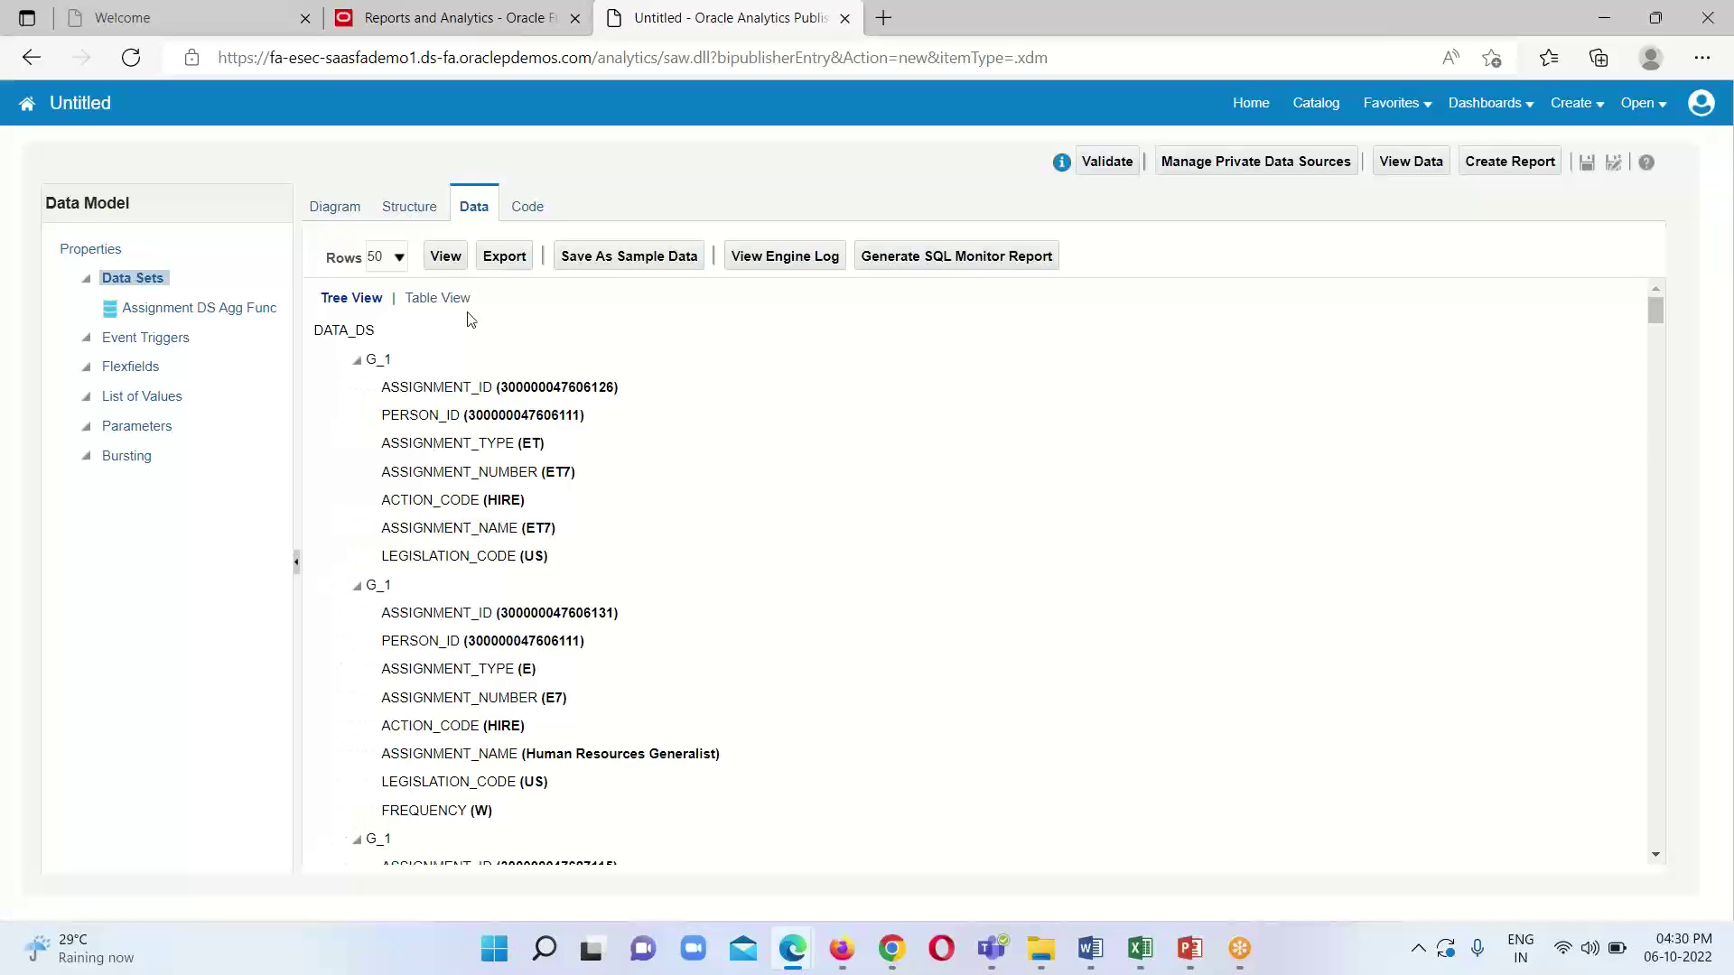
click(452, 299)
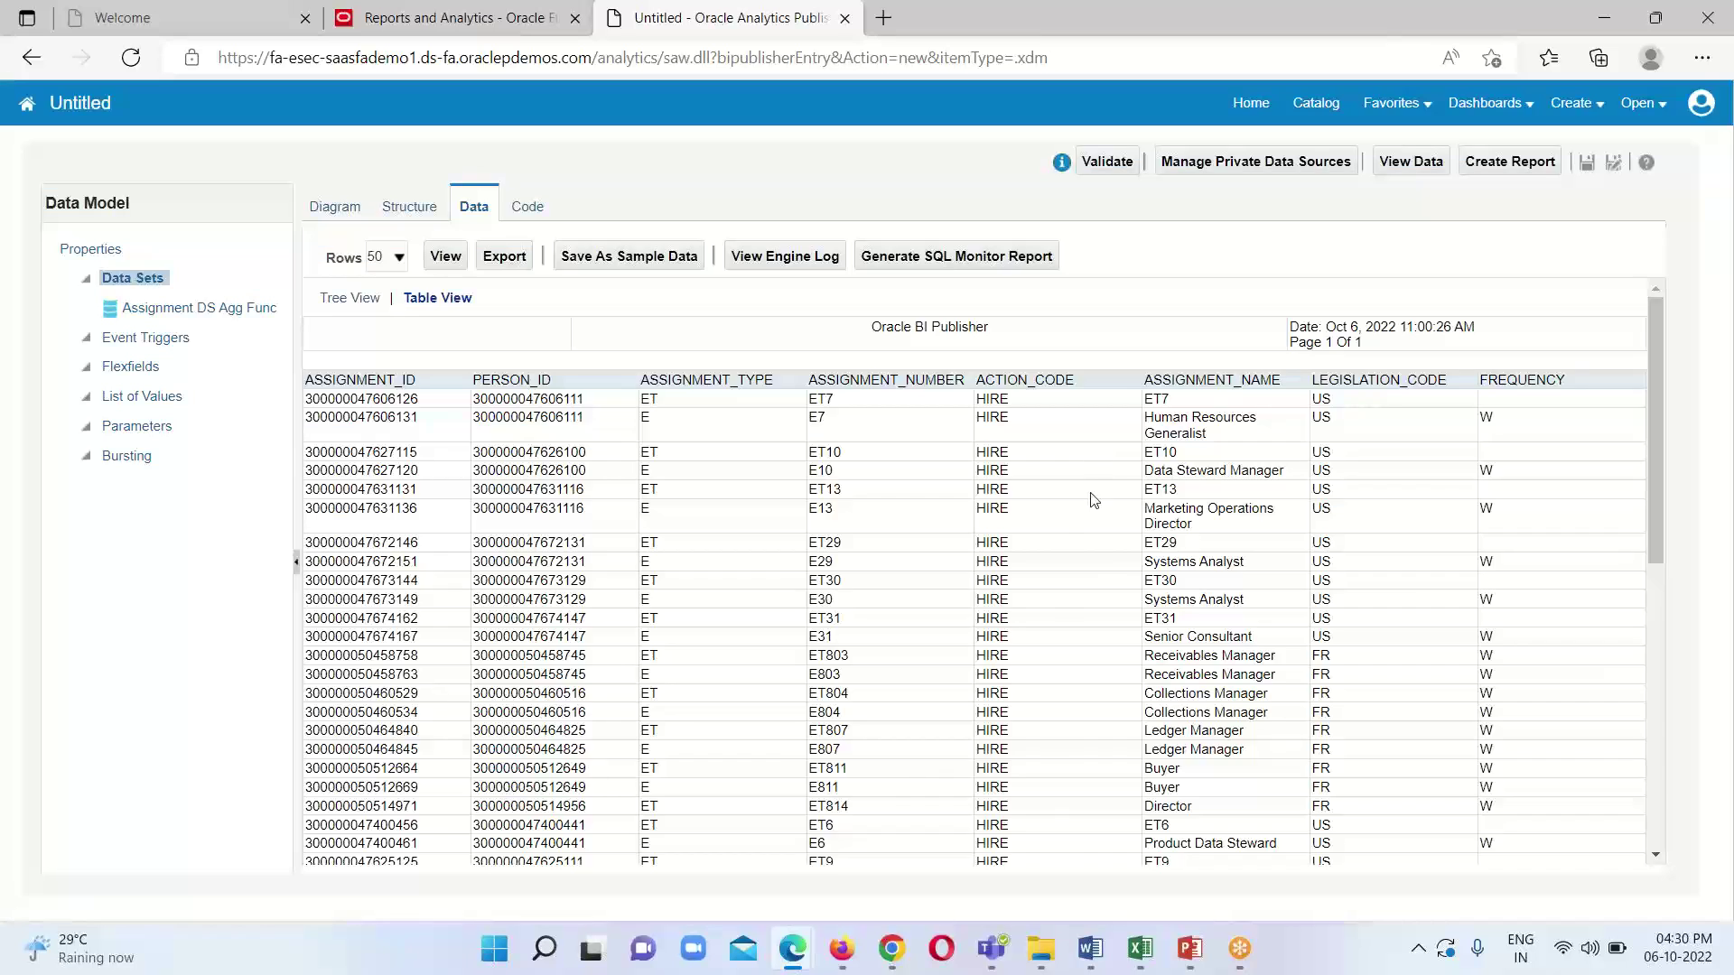
- Compare the assignment rows with the global aggregate values below the table, highlighting the CS_COUNT and CS_MIN values
scroll(1092, 596, down, 5)
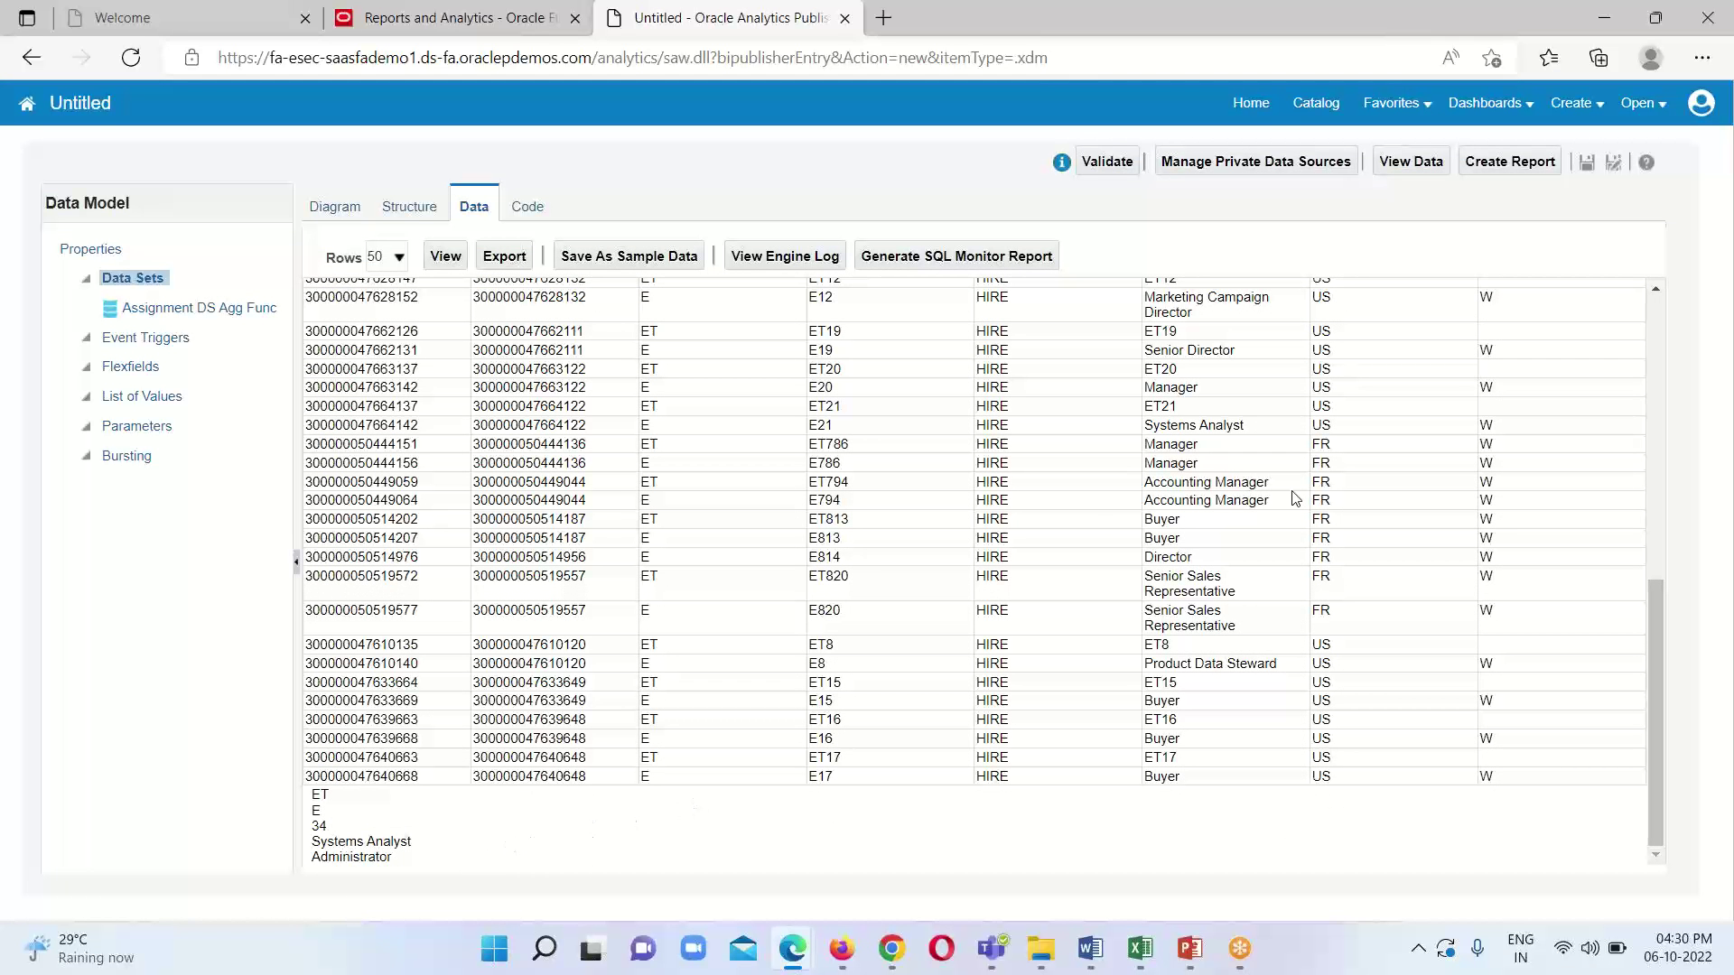
scroll(700, 559, up, 5)
scroll(669, 665, down, 5)
double_click(318, 825)
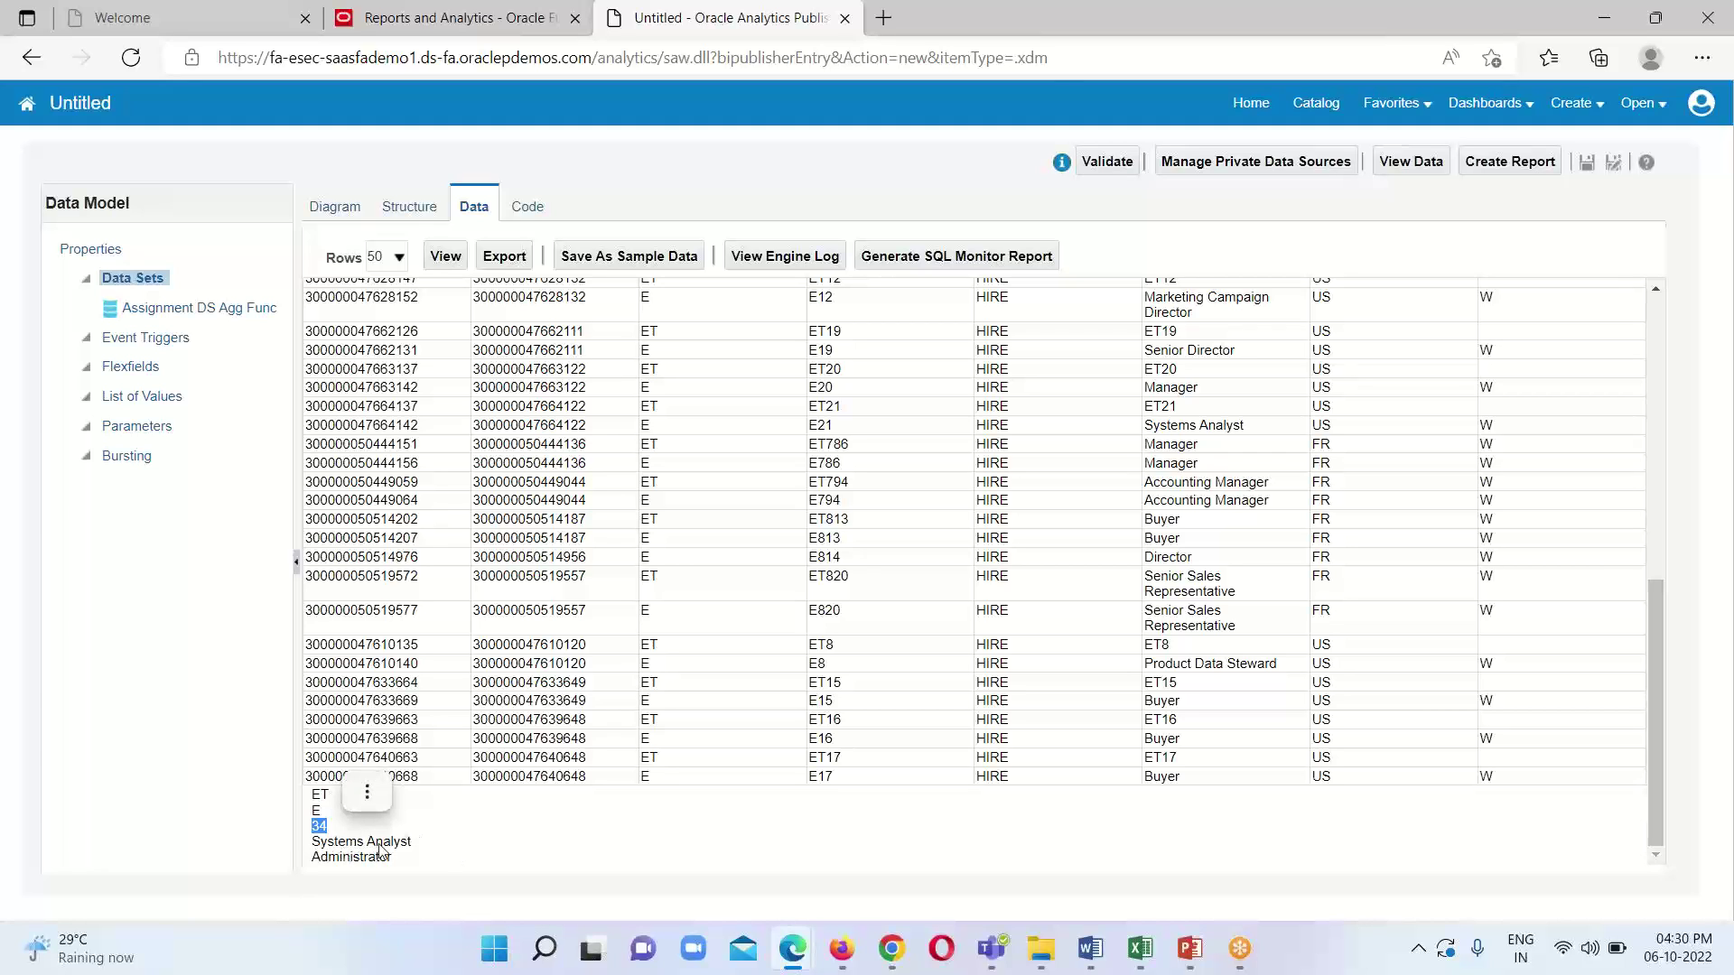
click(316, 858)
drag(316, 857, 411, 862)
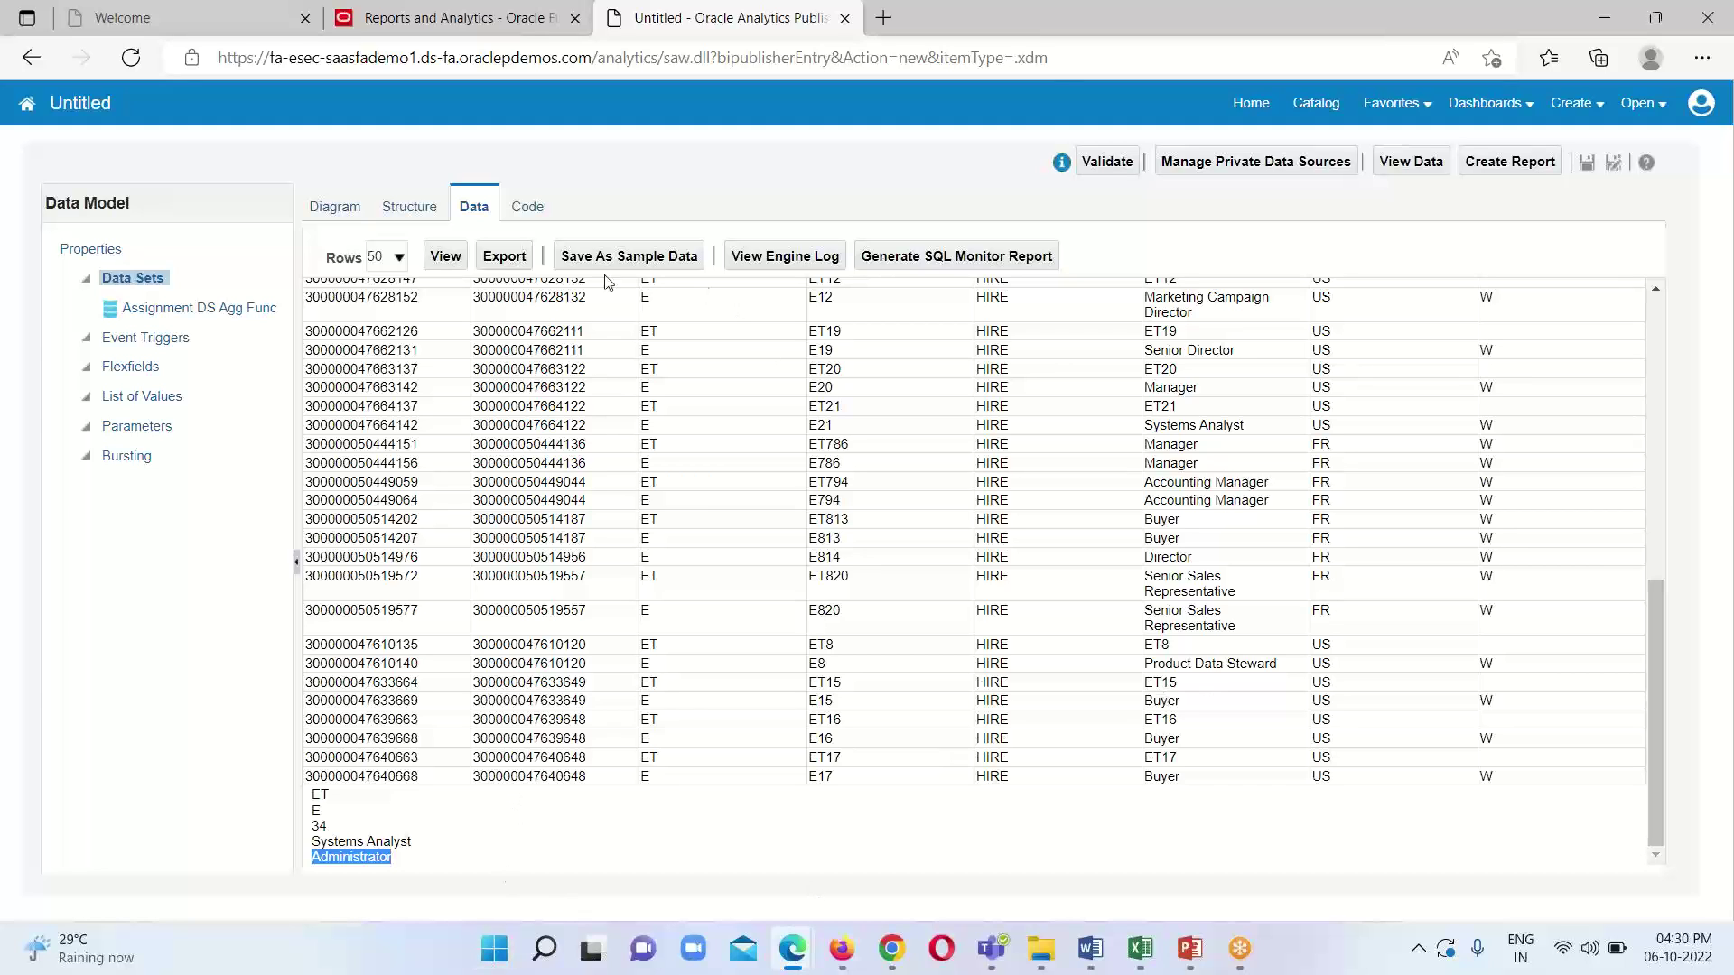
- Export the 50-row output as XML and look through the downloaded file, then return to the data model
click(501, 259)
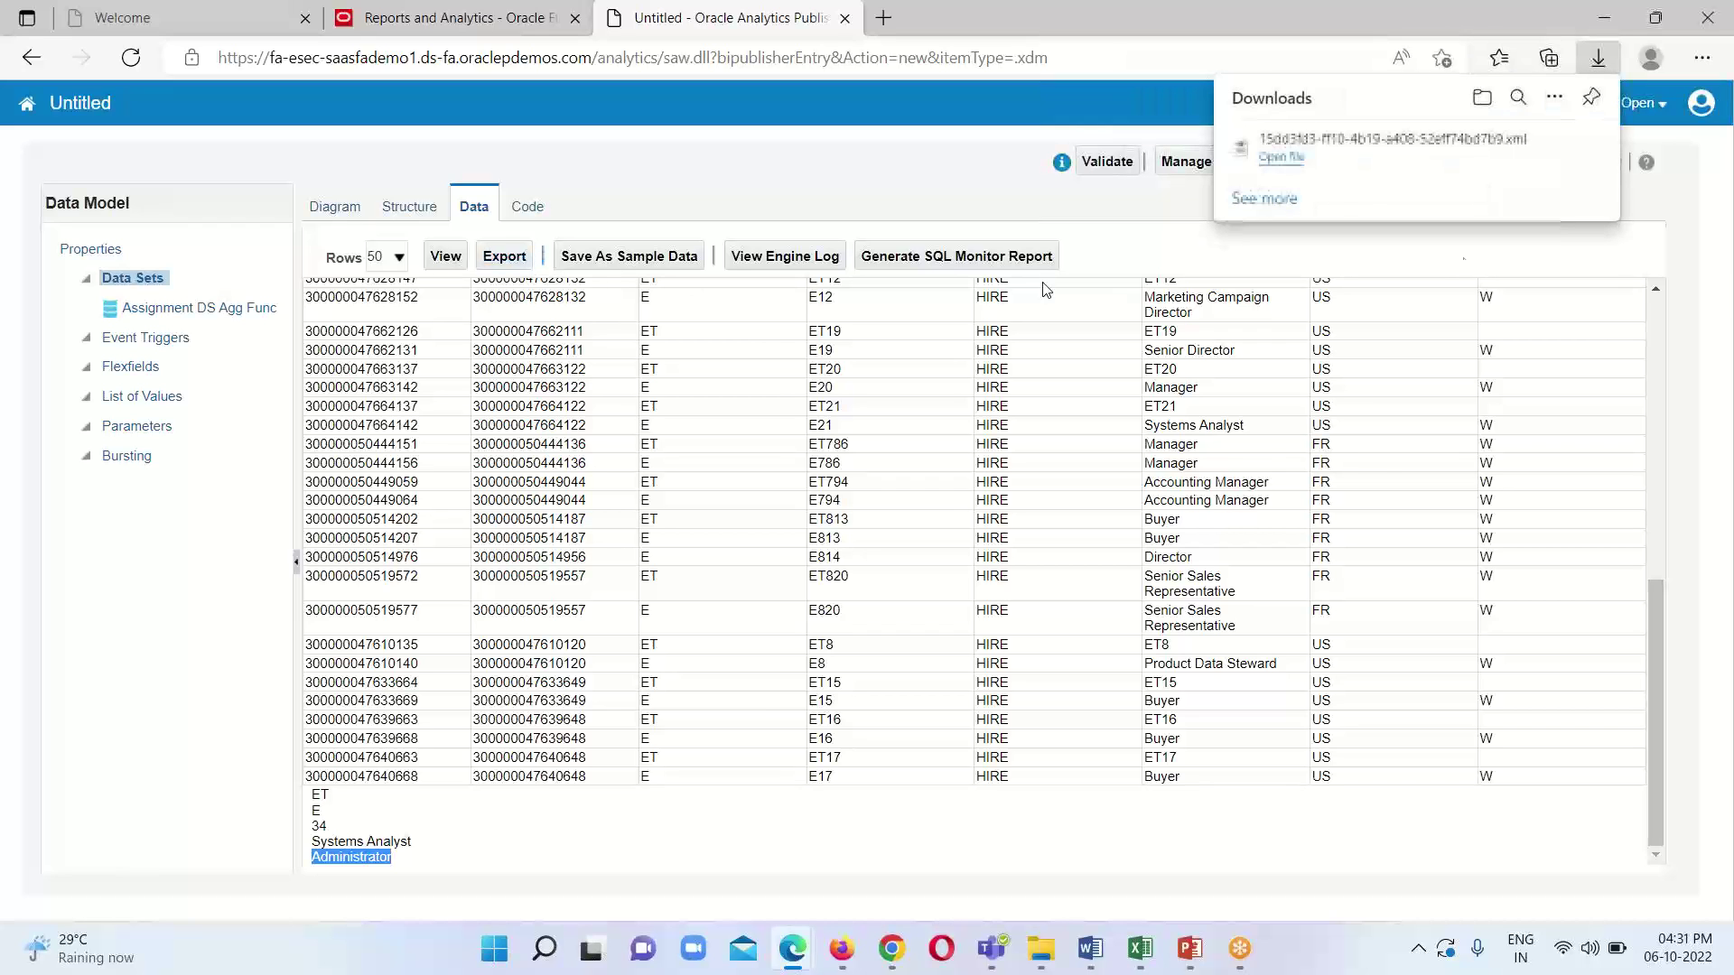
click(1288, 160)
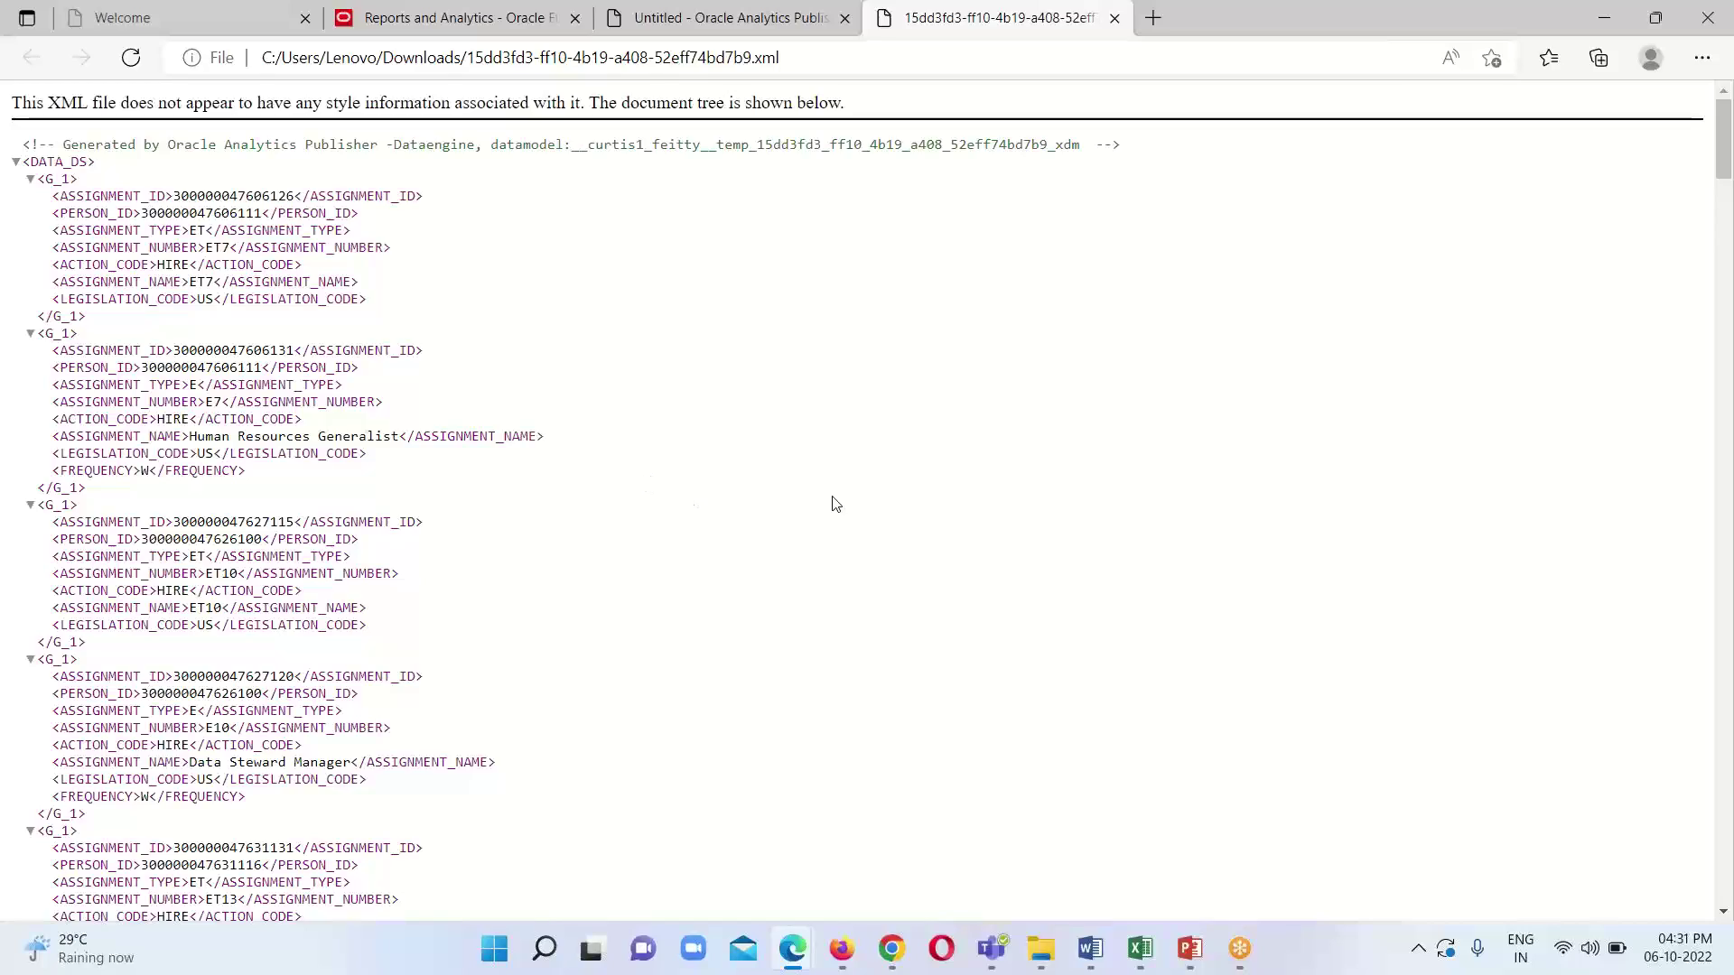
scroll(832, 503, down, 5)
scroll(849, 540, up, 5)
scroll(221, 281, down, 2)
scroll(448, 538, down, 4)
scroll(457, 566, up, 6)
click(777, 27)
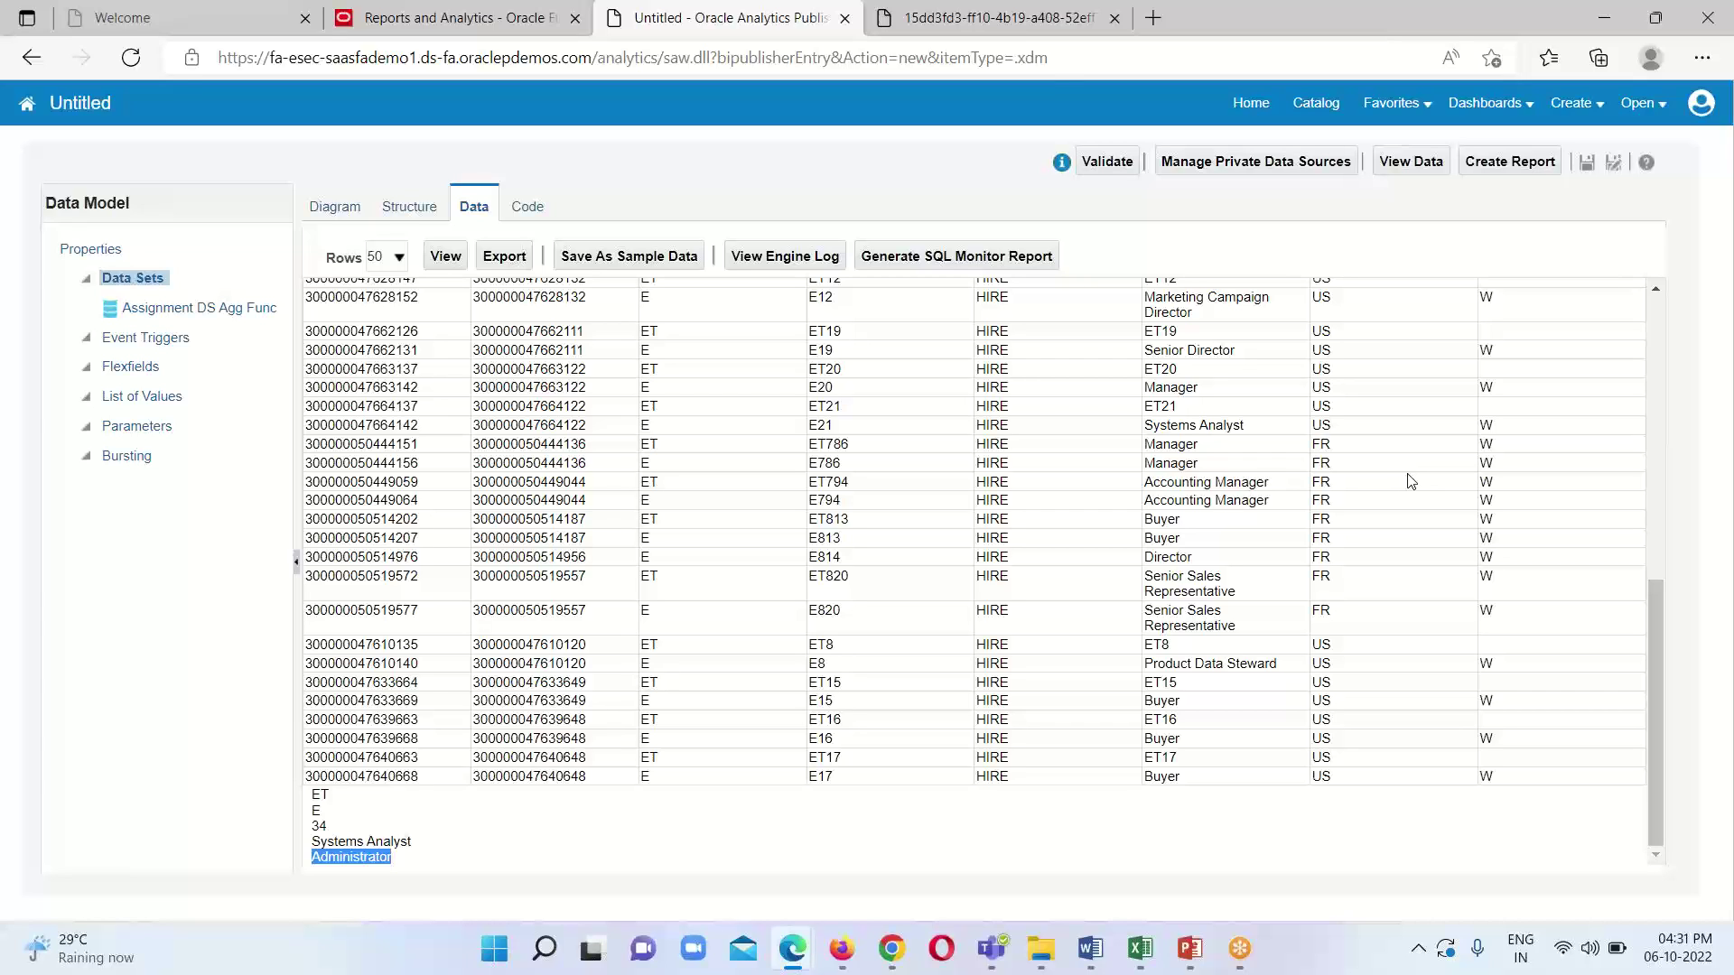
click(817, 816)
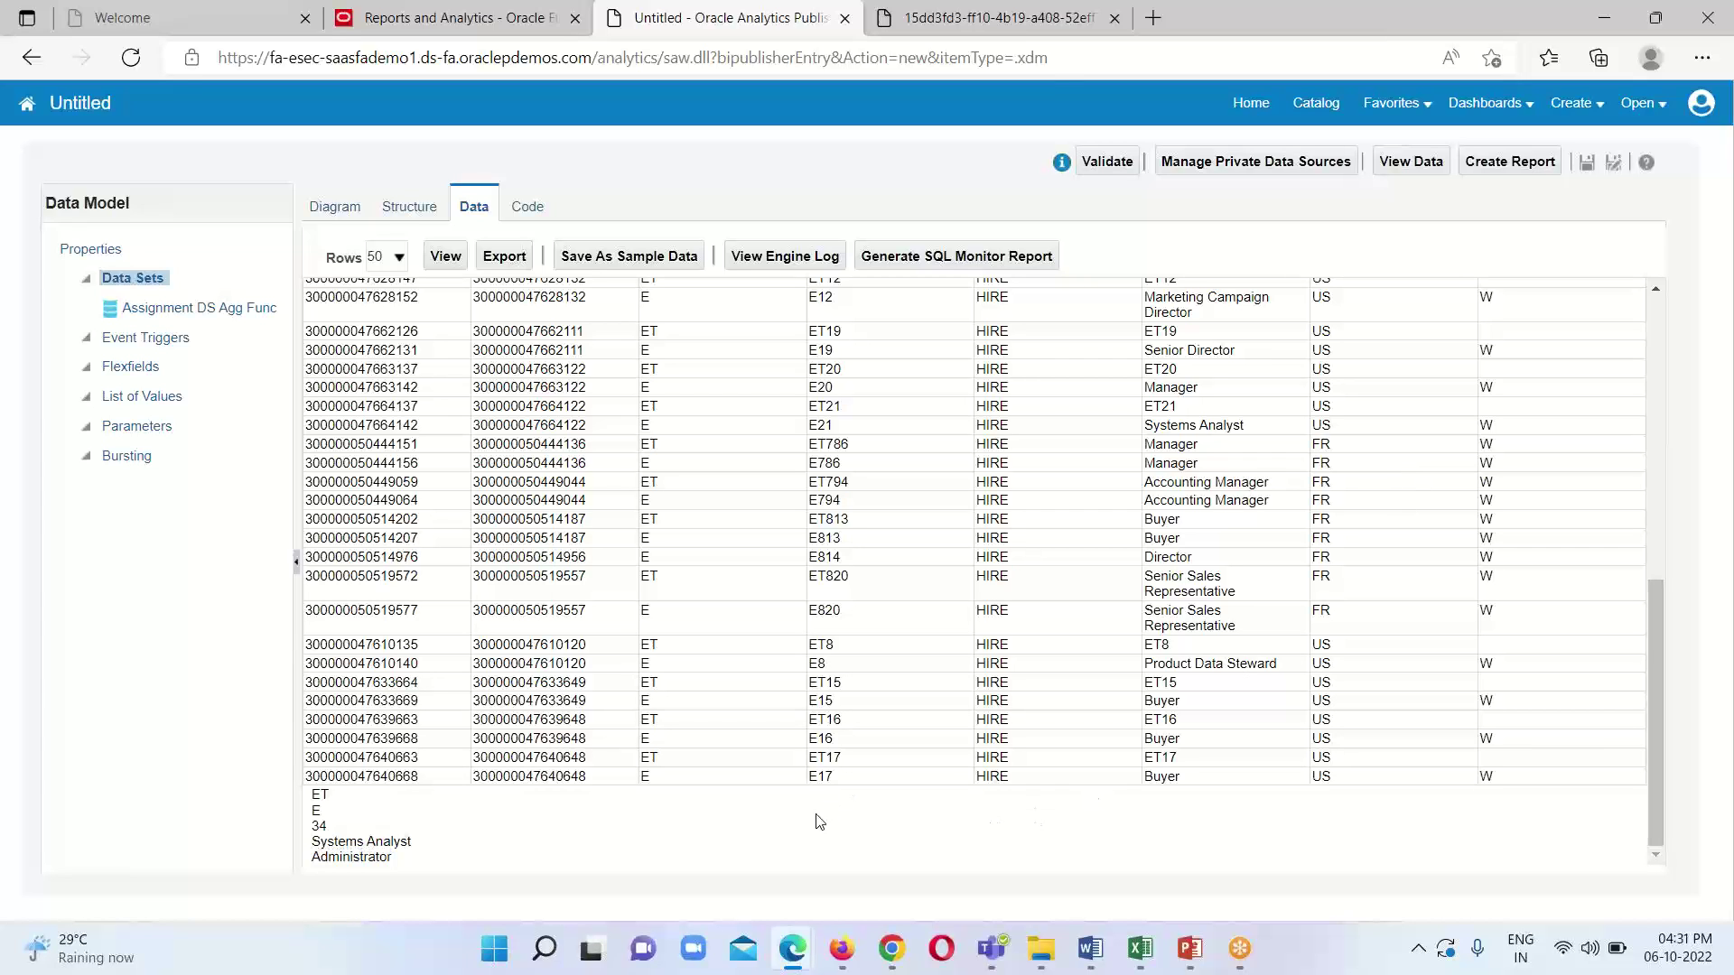